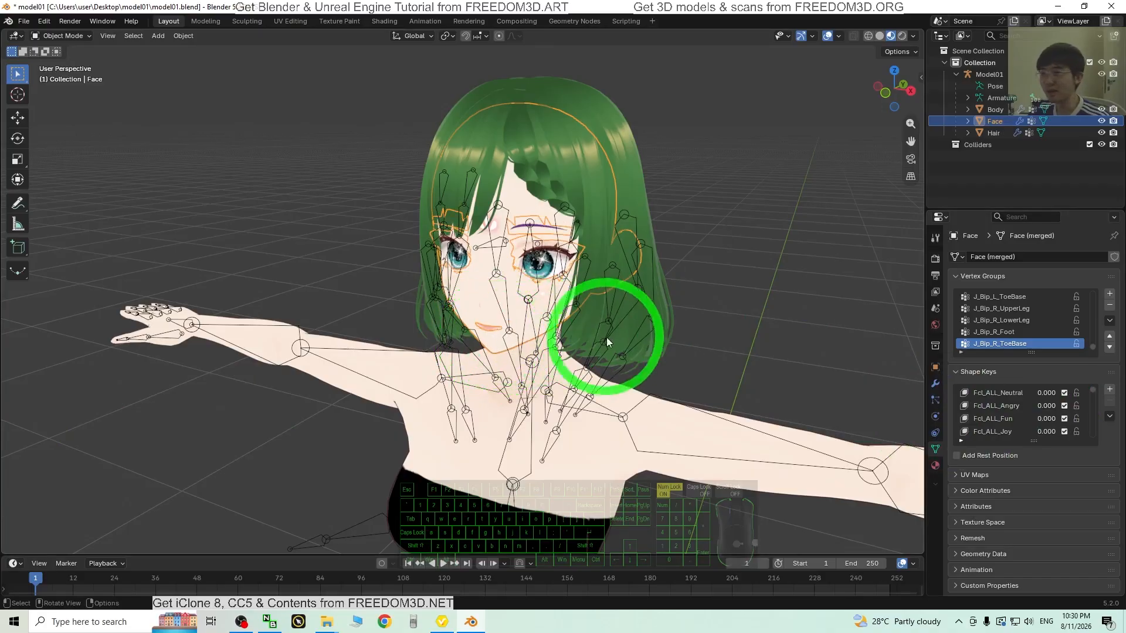
Select the Model01 armature and view the rigged character's upper body.
scroll(606, 336, "down", 4)
left_click(618, 378)
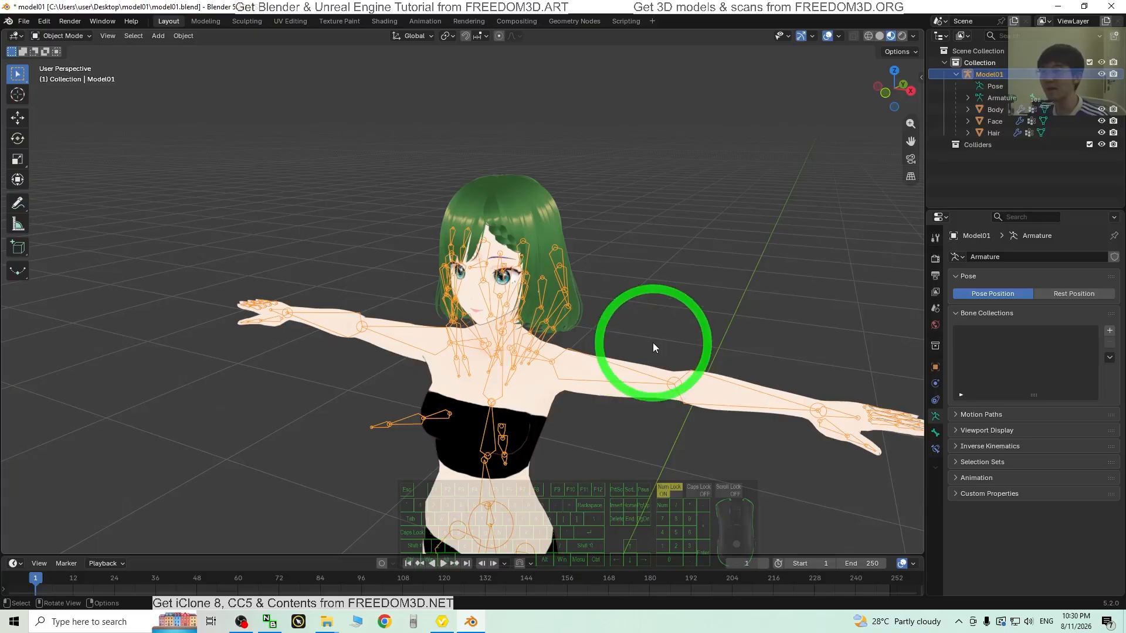
mouse_move(651, 387)
middle_mouse_down()
mouse_move(696, 391)
mouse_move(669, 389)
middle_mouse_up()
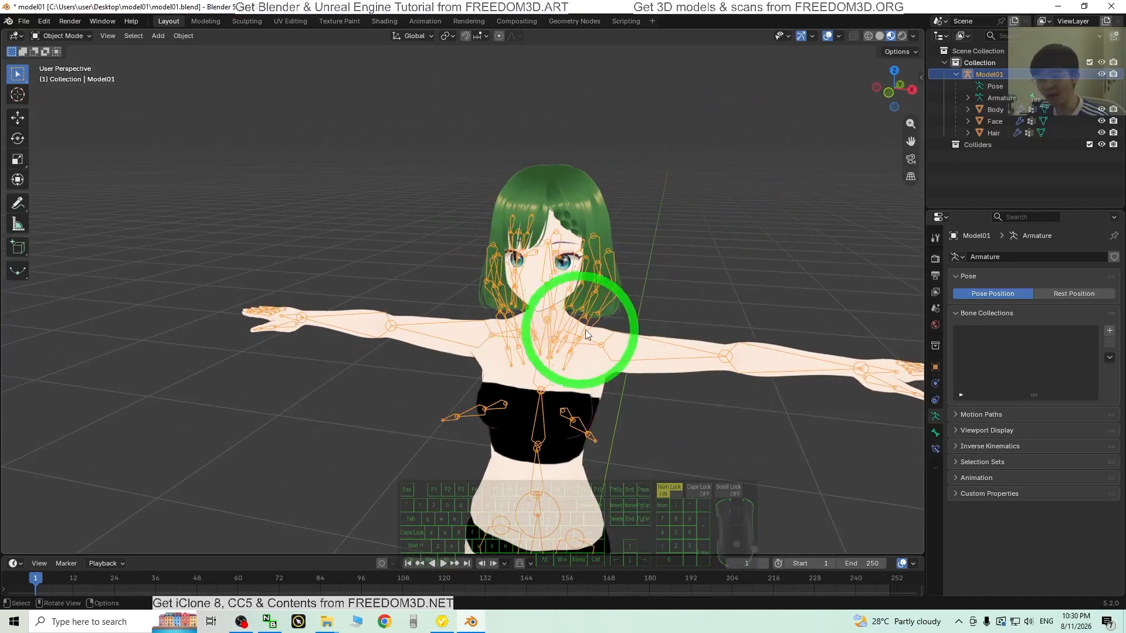
Switch to VRoid Studio and examine the model01 character's full body from several angles.
left_click(442, 624)
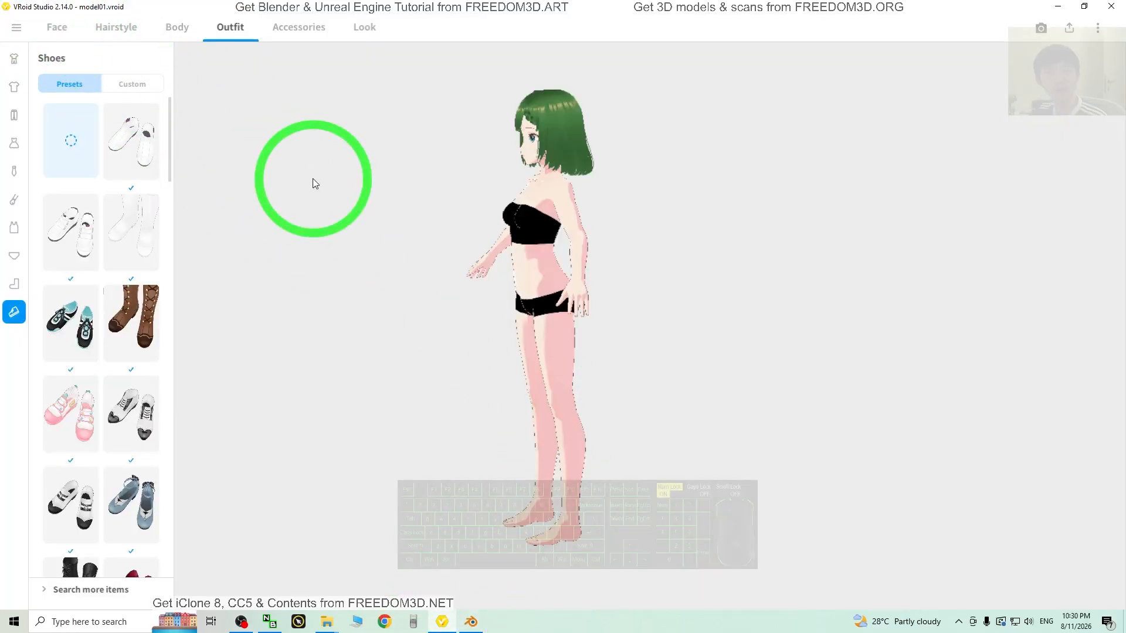
middle_click_drag(787, 398, 828, 397)
right_click_drag(828, 397, 686, 394)
middle_click_drag(699, 394, 726, 395)
right_click_drag(726, 395, 685, 396)
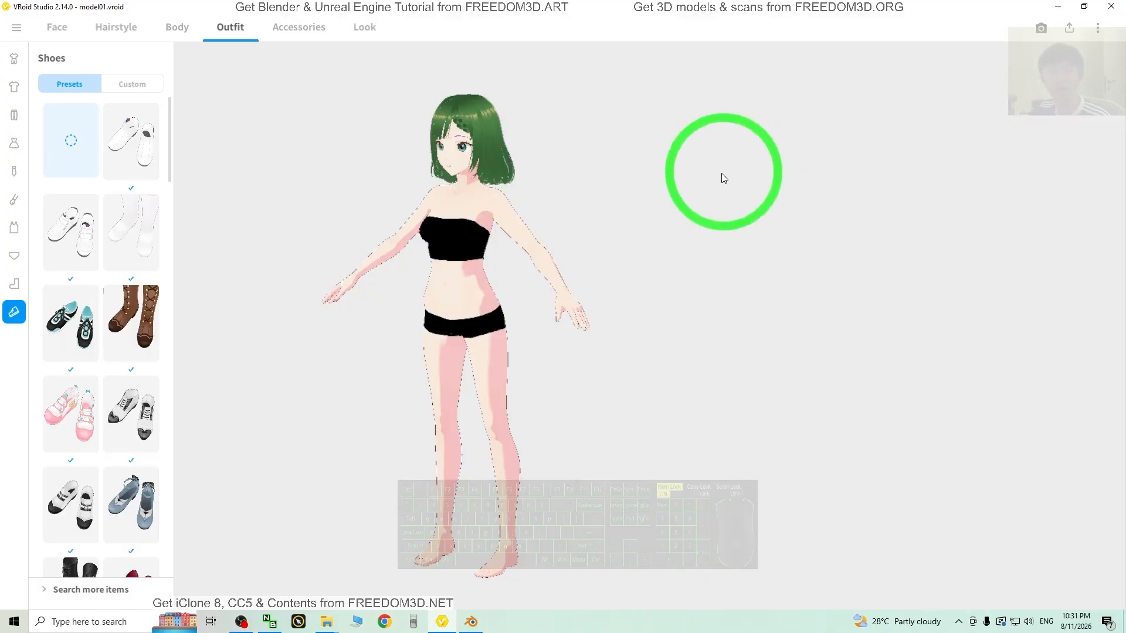
Return to Blender and examine the rigged character's head and shoulders up close.
left_click(1059, 6)
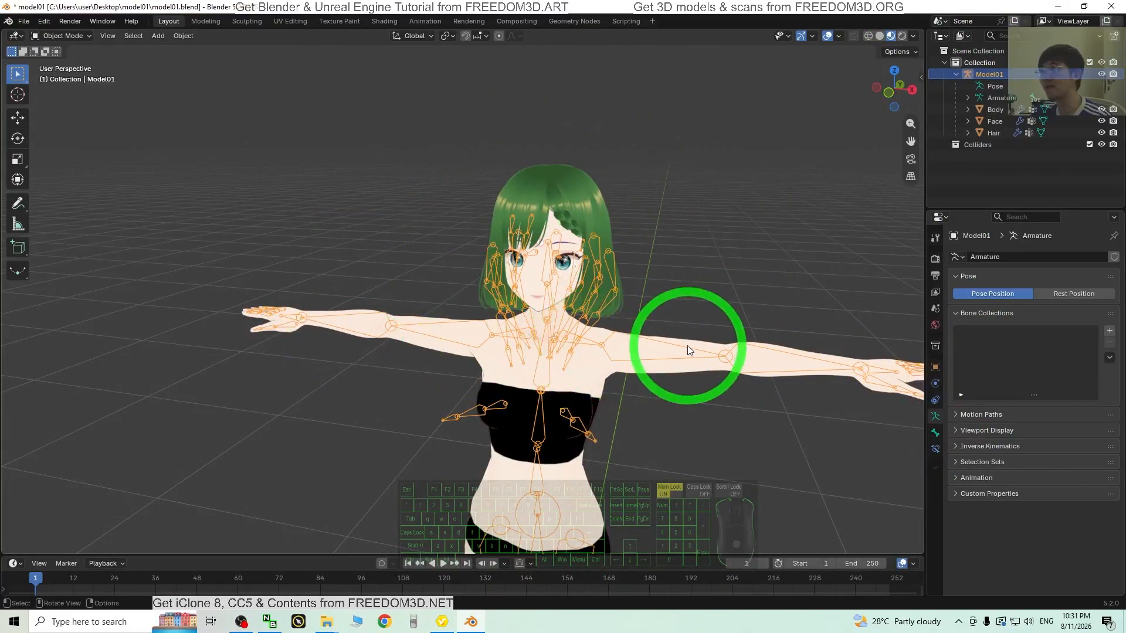
scroll(670, 307, "up", 2)
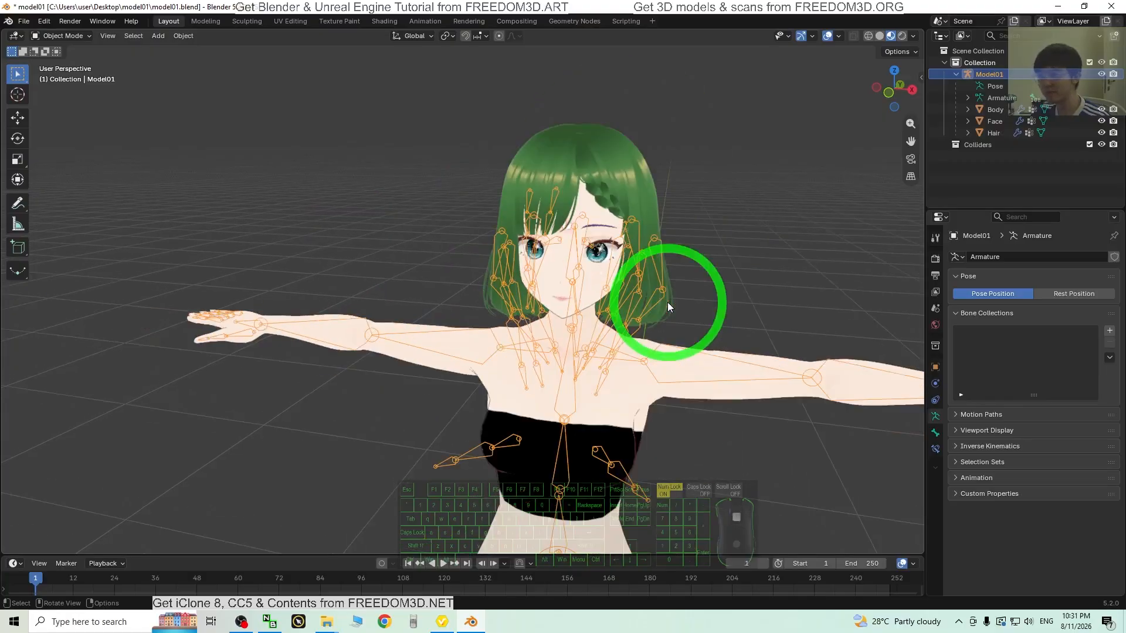
scroll(733, 325, "up", 2)
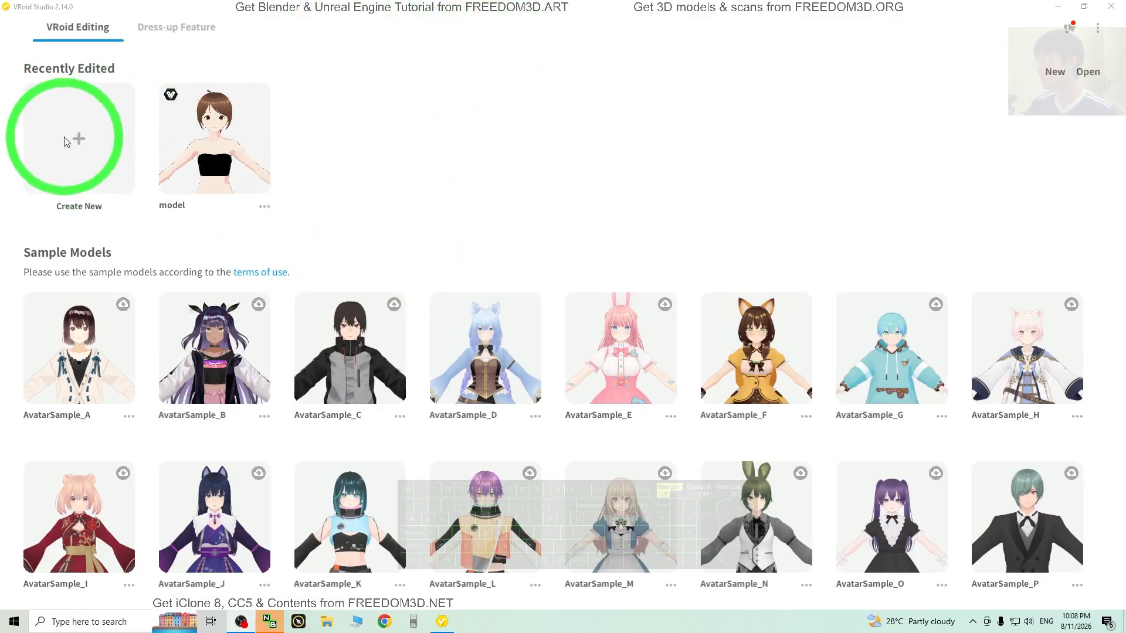
Create a new VRoid Studio model starting from the Fem base.
left_click(83, 146)
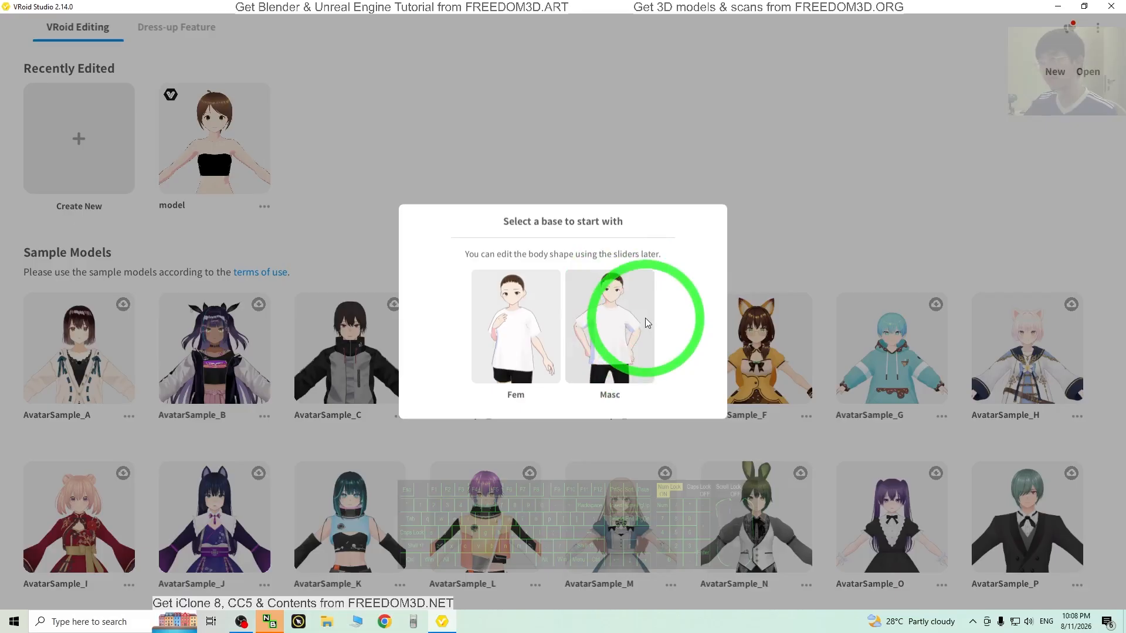
left_click(505, 316)
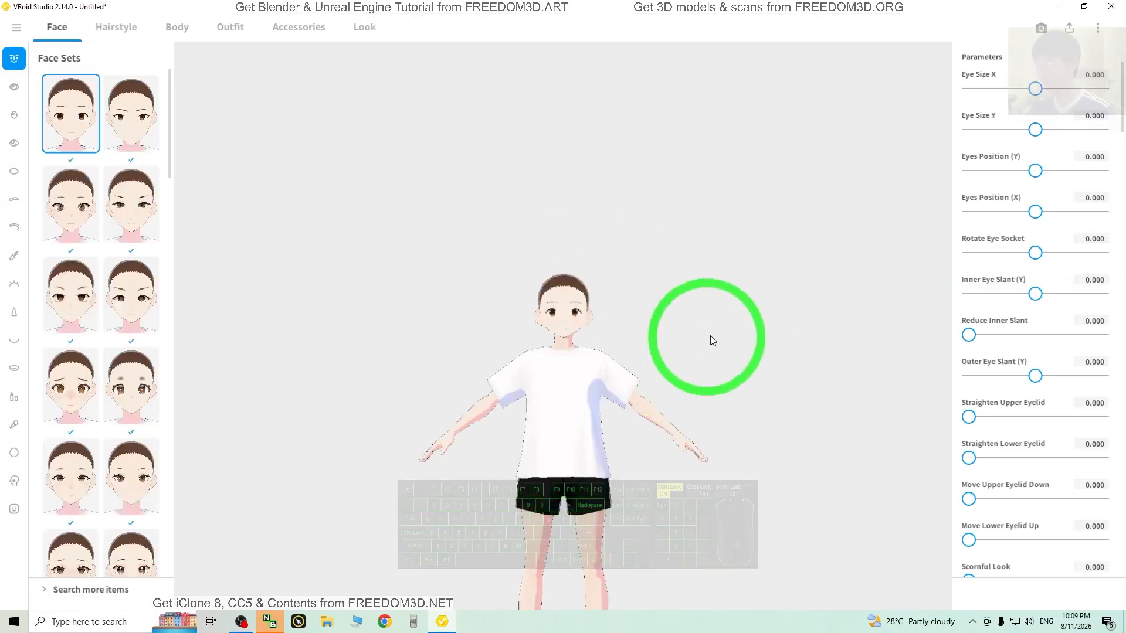
Examine the new base character's full body, and its head and face up close.
right_click_drag(729, 469, 699, 258, "shift")
middle_click_drag(725, 309, 725, 400)
middle_click_drag(779, 323, 771, 301)
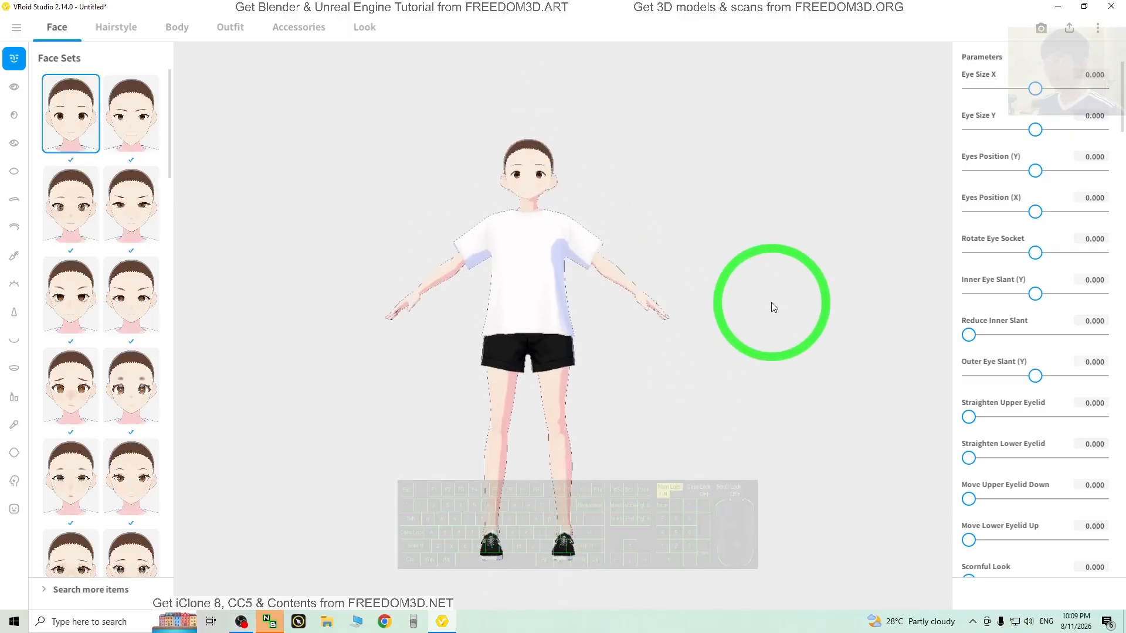
left_click_drag(771, 304, 732, 247)
scroll(730, 247, "up", 6, "shift")
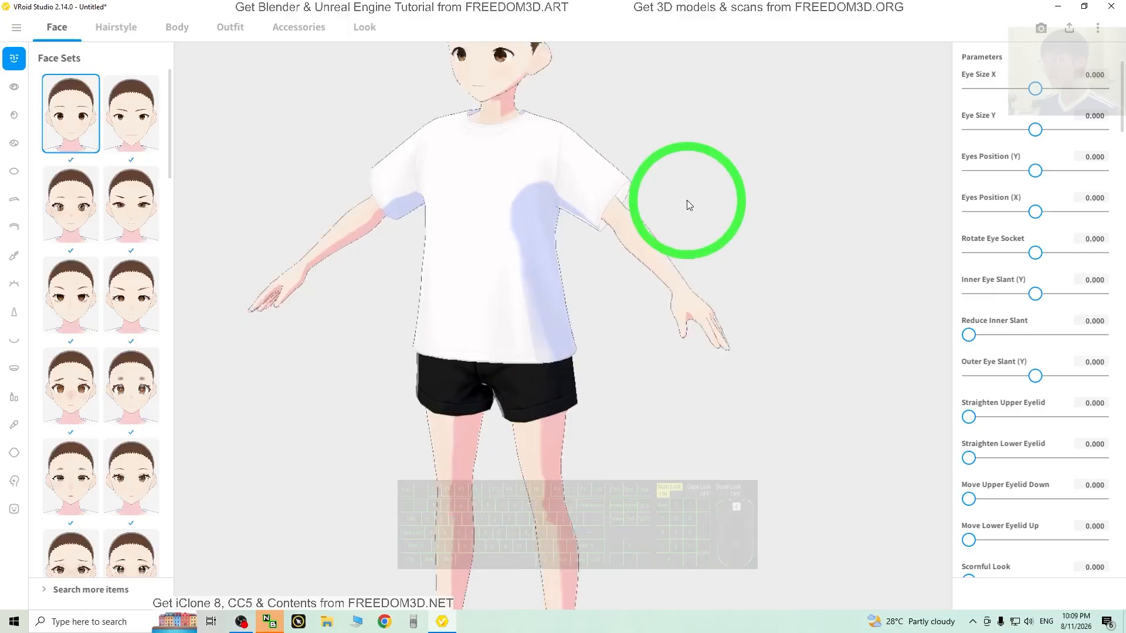
middle_click_drag(638, 148, 660, 279, "shift")
scroll(621, 272, "up", 5)
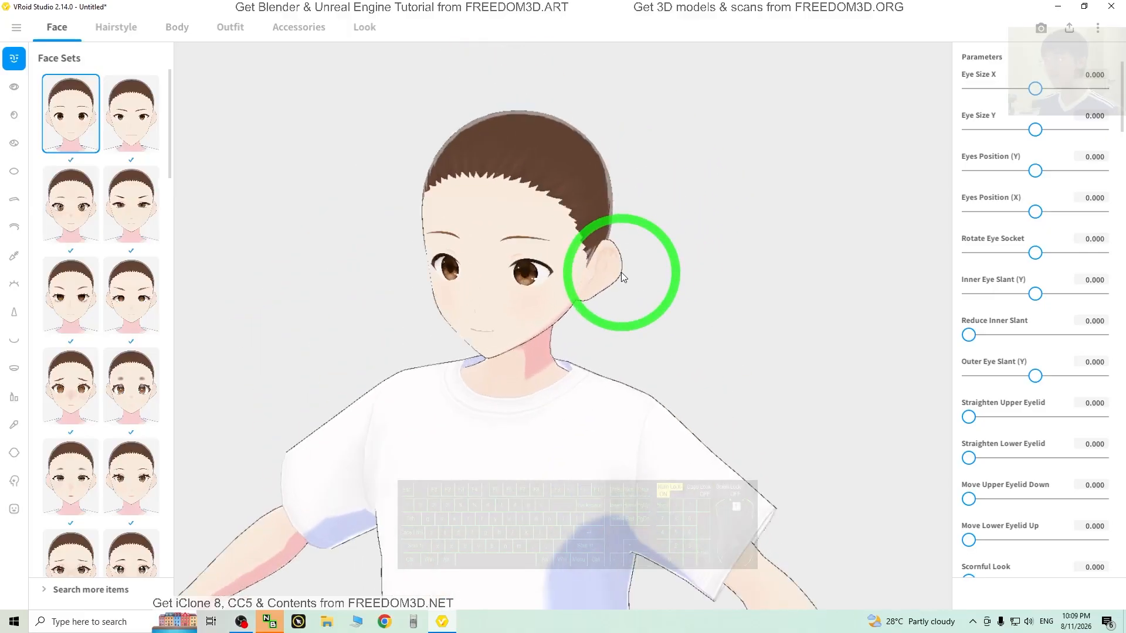
scroll(458, 239, "down", 2)
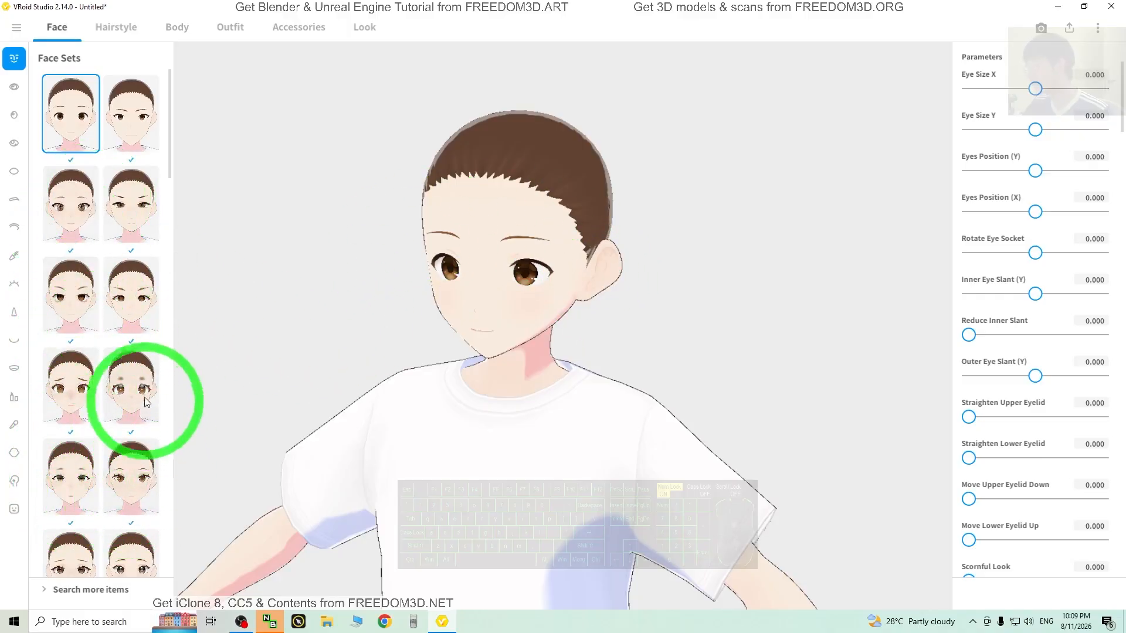
Apply the eyes set with long spiky lashes and a grey-brown iris with a round white highlight, and check it from the front.
left_click(14, 88)
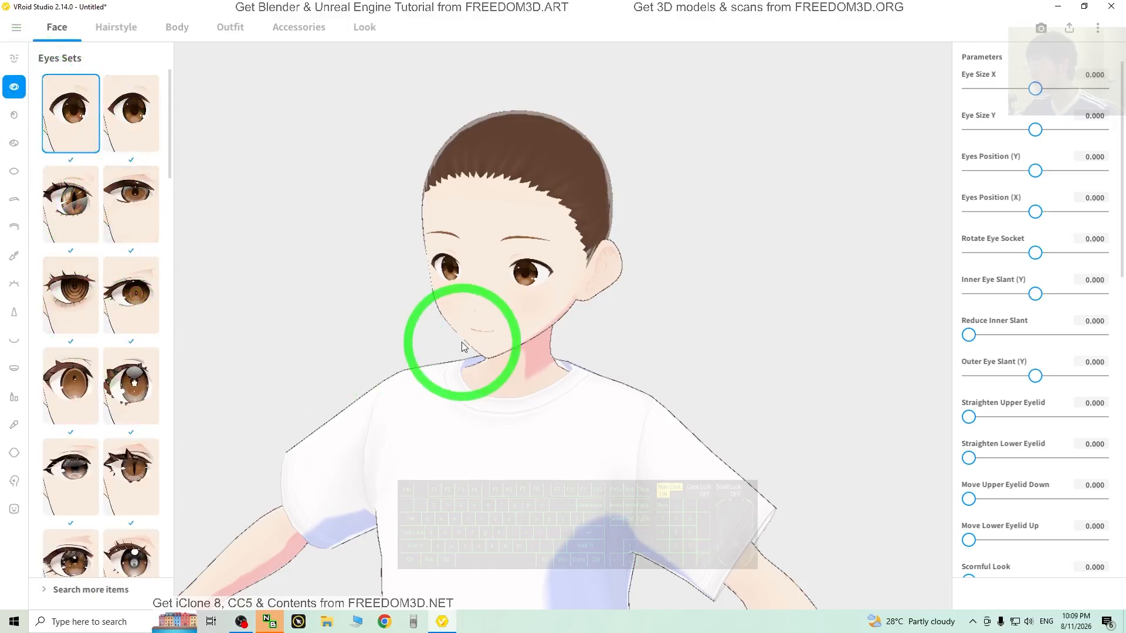
mouse_move(741, 399)
middle_mouse_down()
mouse_move(757, 402)
mouse_move(752, 413)
middle_mouse_up()
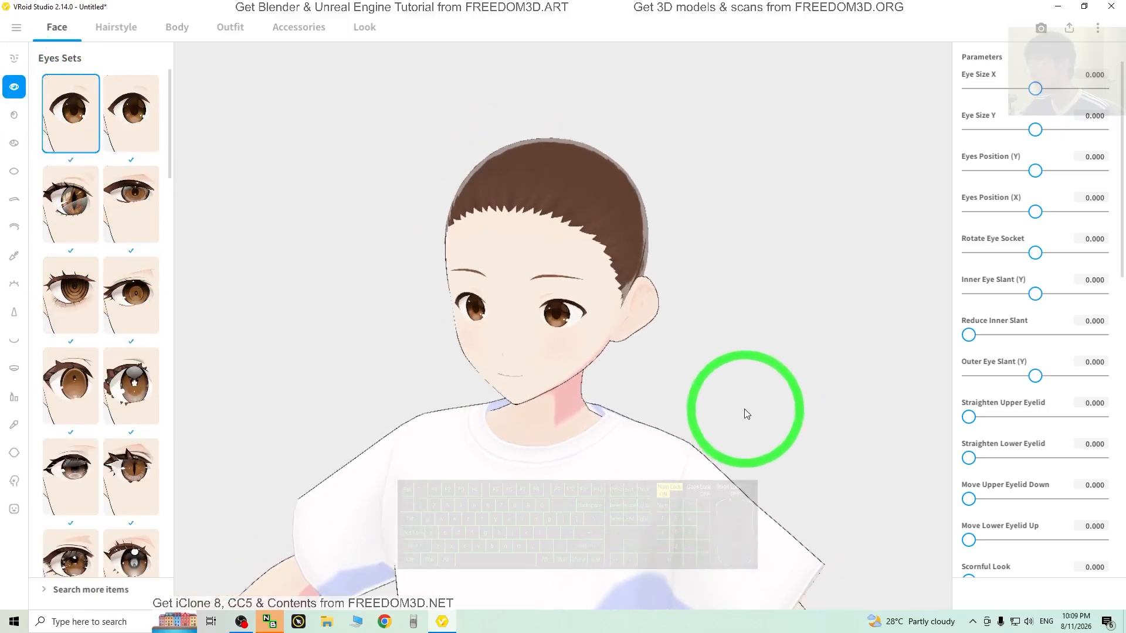
scroll(99, 436, "down", 3)
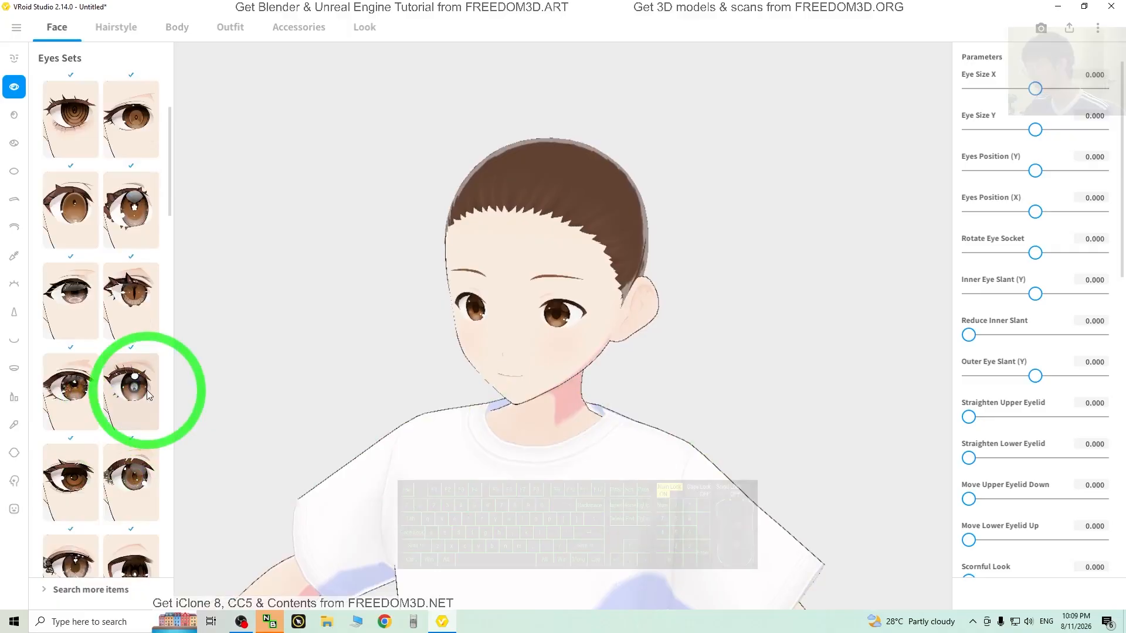
left_click(129, 393)
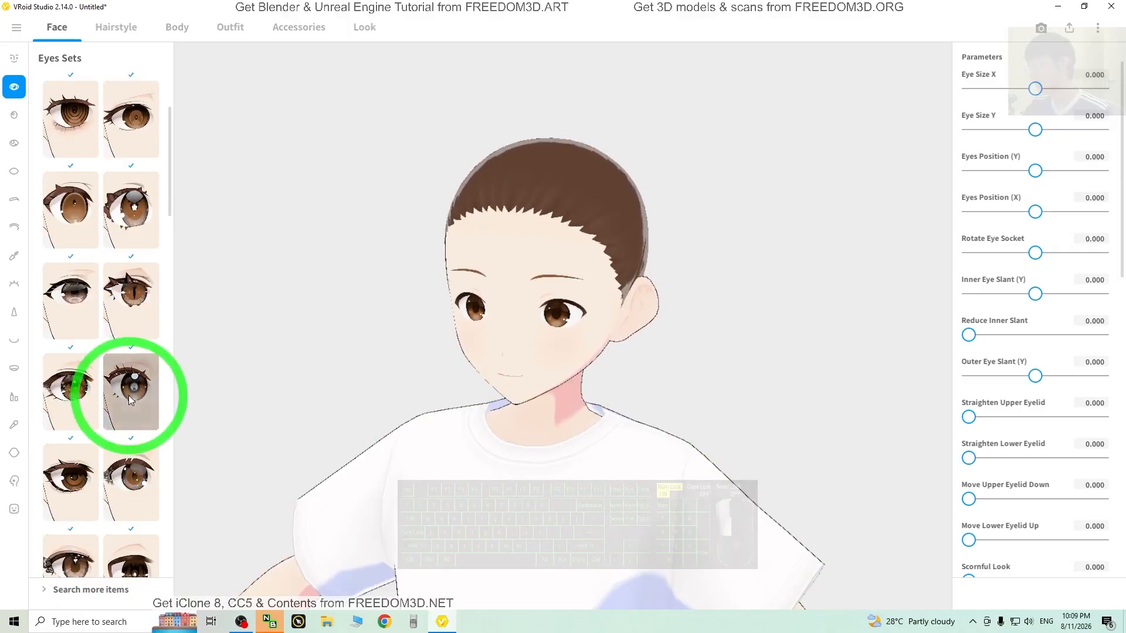
scroll(710, 329, "up", 2)
scroll(665, 336, "up", 1)
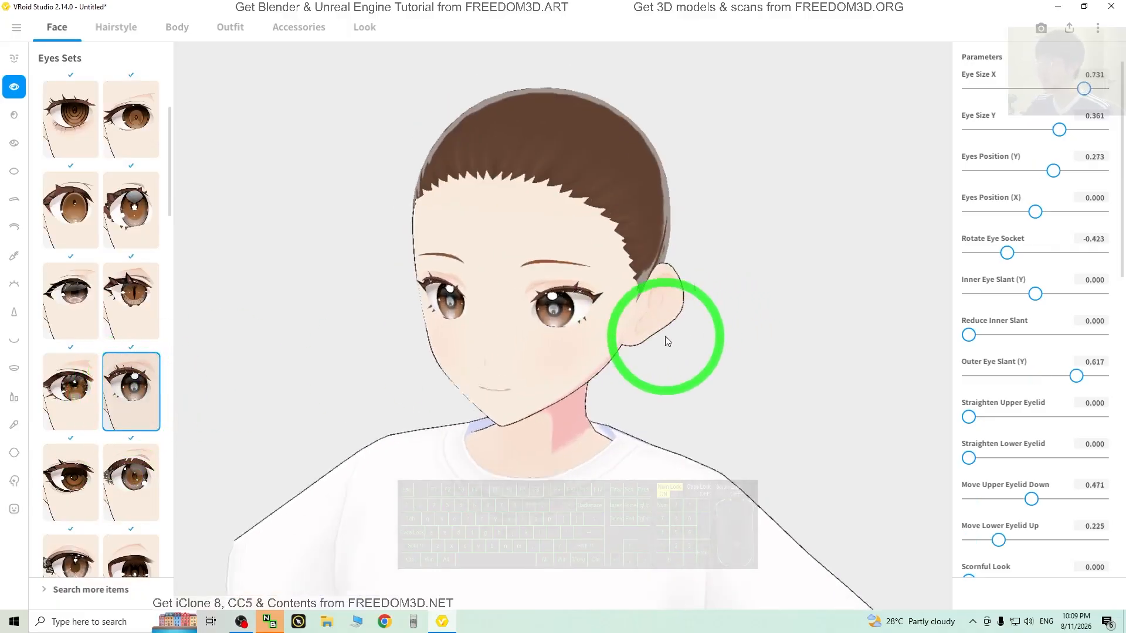
scroll(665, 336, "down", 1)
mouse_move(716, 464)
middle_mouse_down()
mouse_move(682, 451)
mouse_move(704, 460)
middle_mouse_up()
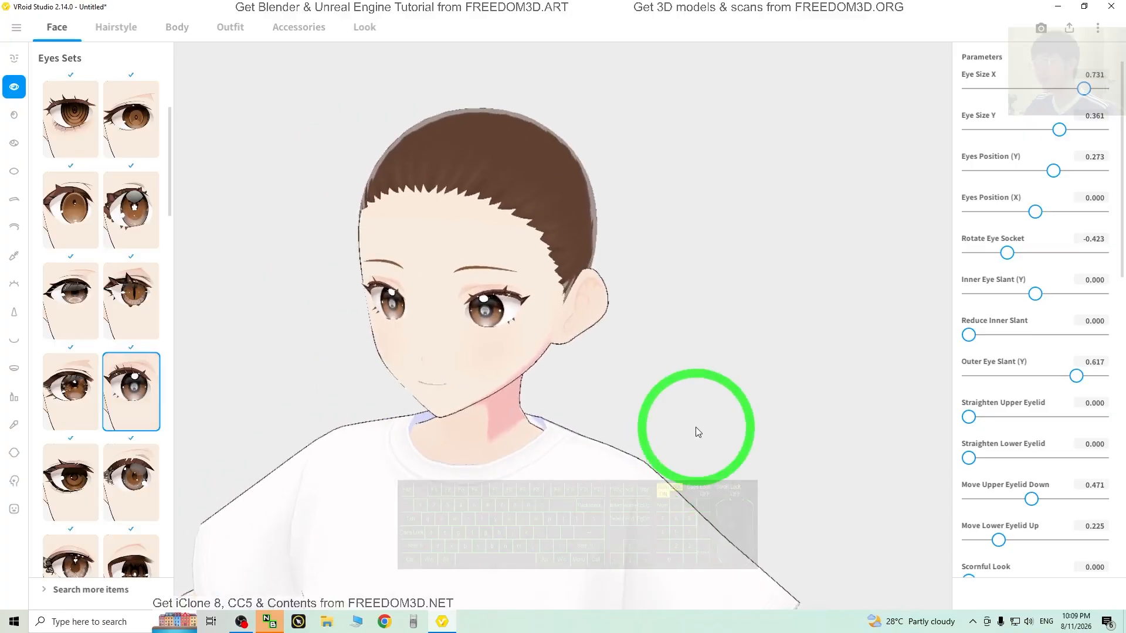
mouse_move(696, 427)
right_mouse_down()
mouse_move(725, 427)
mouse_move(703, 428)
right_mouse_up()
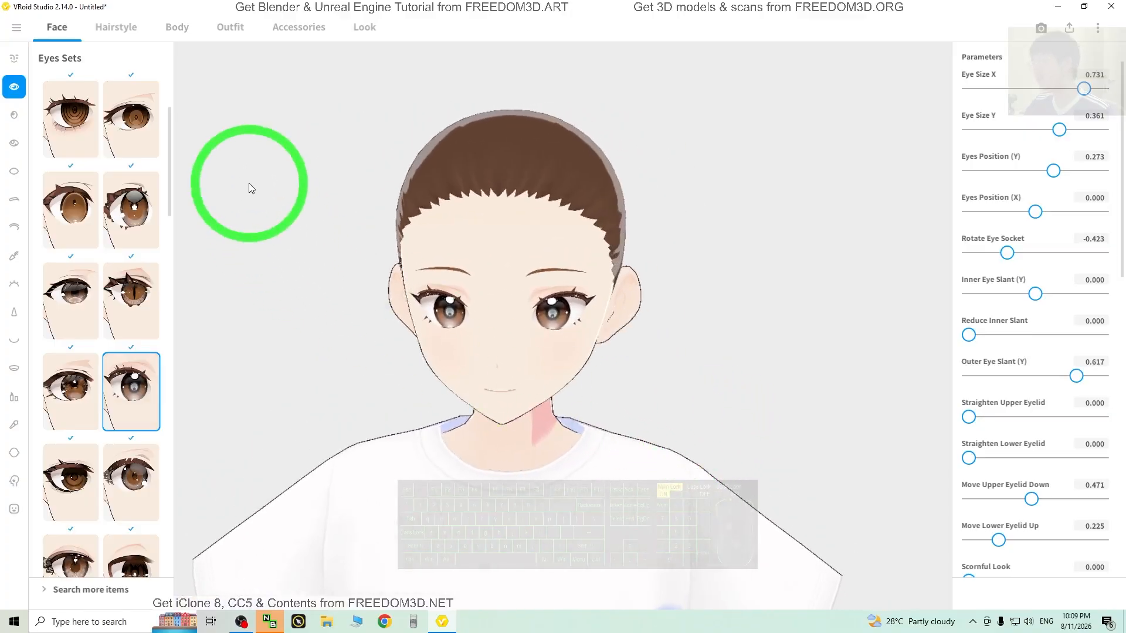
Browse the iris presets and compare them with the character's eyes up close.
left_click(14, 117)
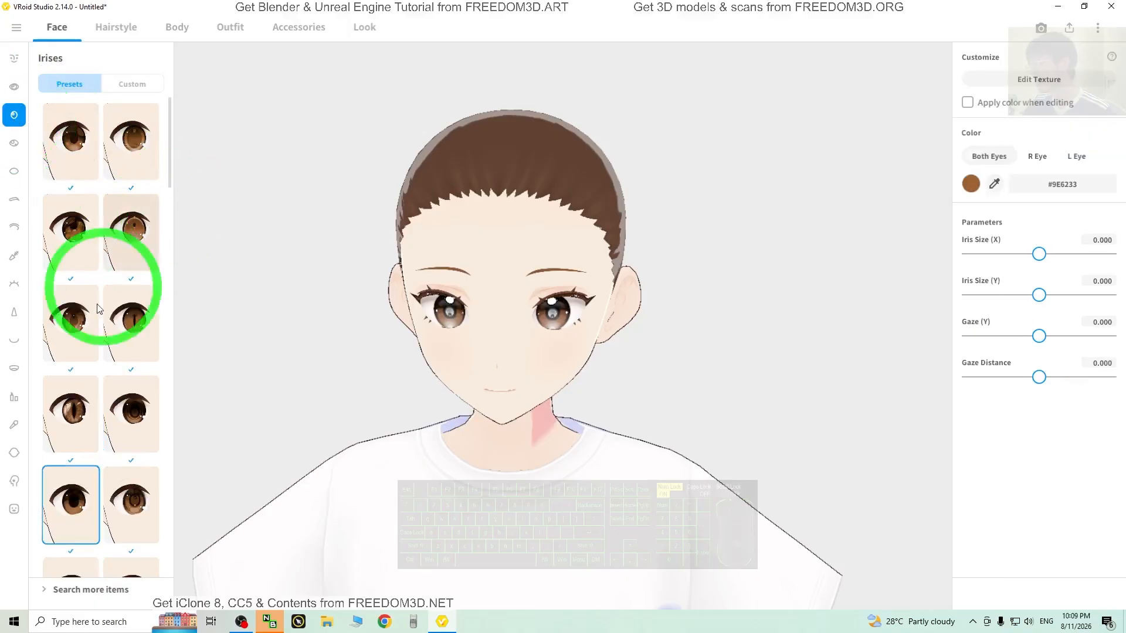
scroll(125, 463, "down", 4)
scroll(445, 320, "up", 5)
scroll(575, 336, "up", 3)
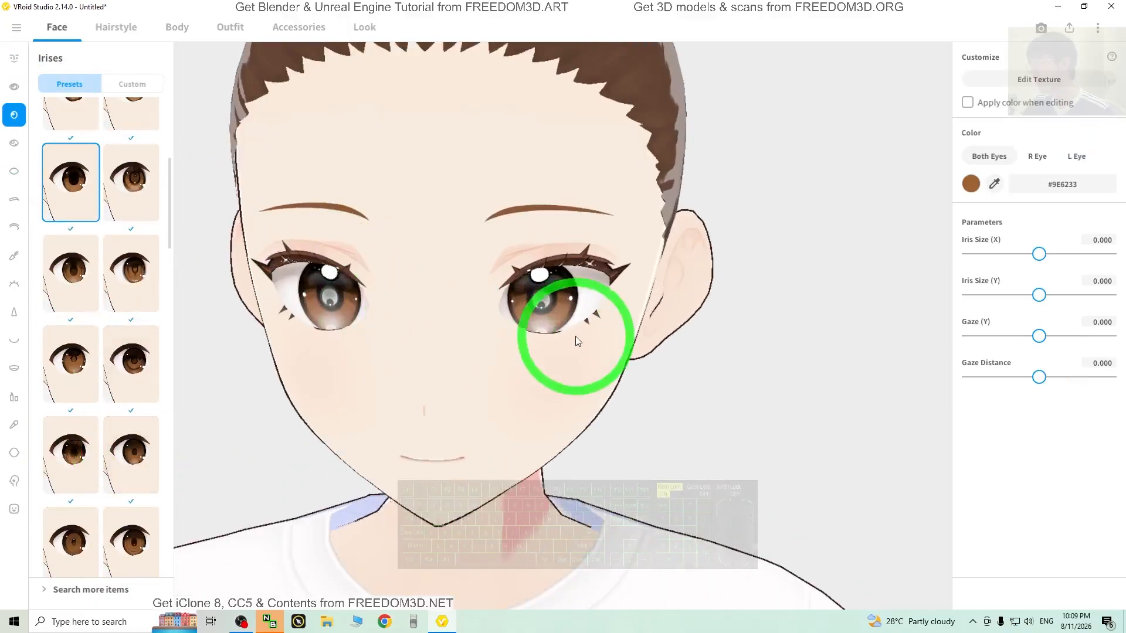
scroll(106, 337, "down", 2)
scroll(106, 339, "down", 10)
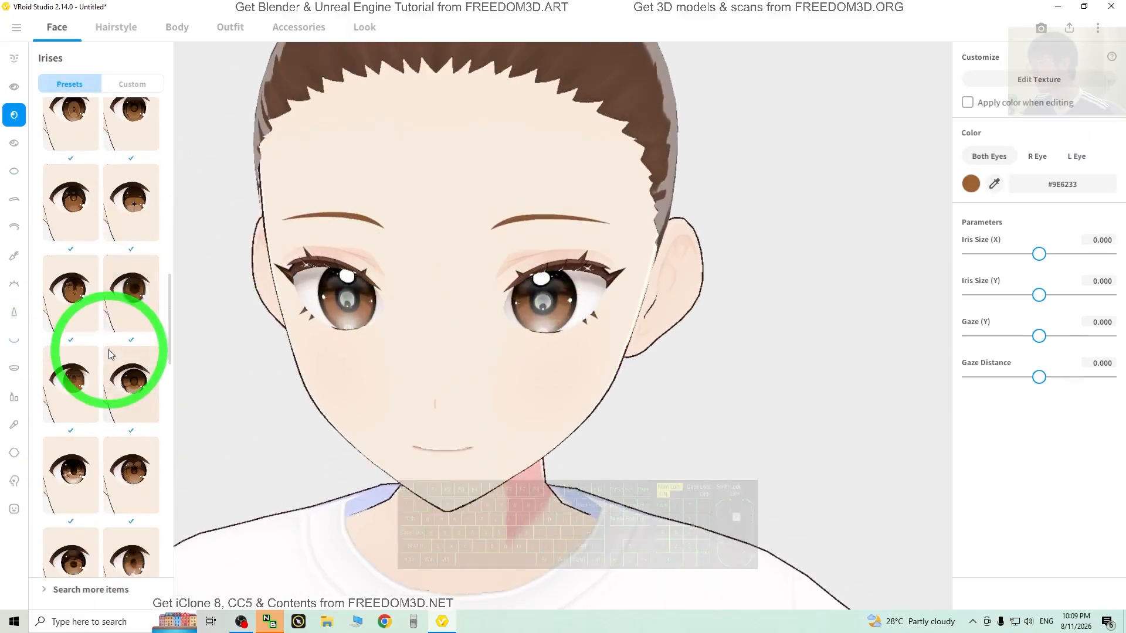
scroll(109, 354, "down", 3)
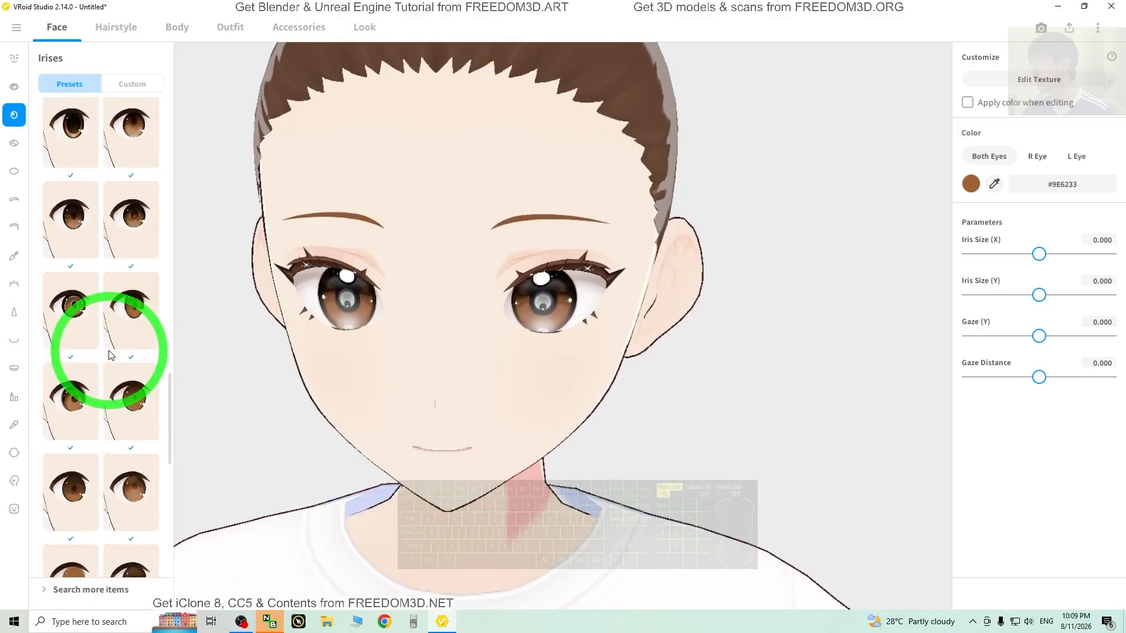
scroll(111, 346, "up", 10)
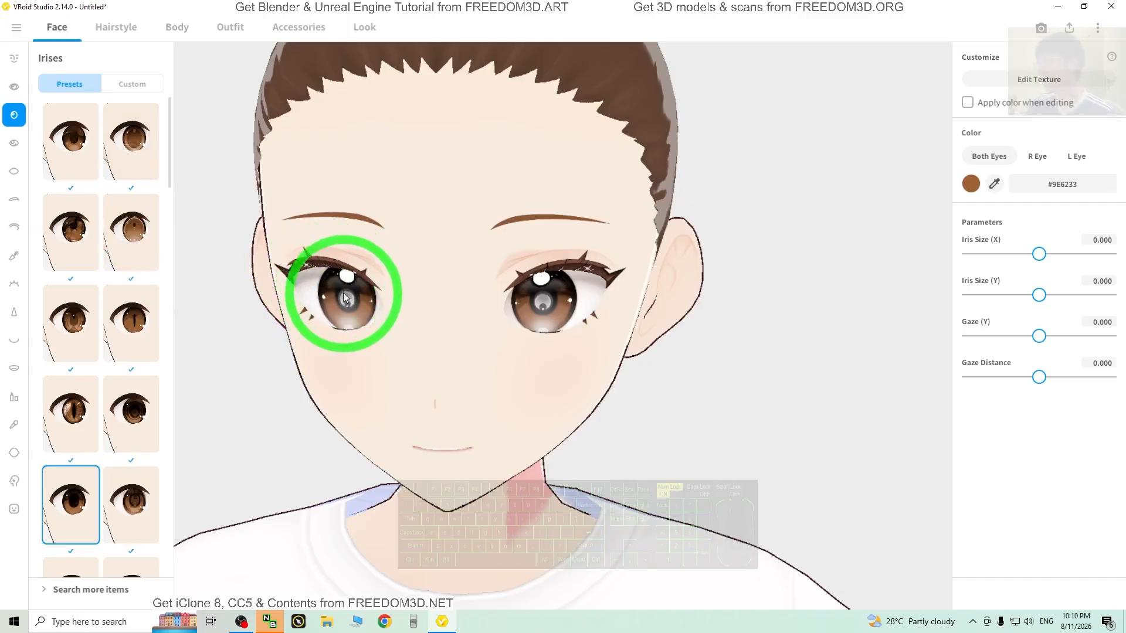
Apply the eye highlight preset with a four-pointed white sparkle and browse the other highlight presets.
left_click(14, 144)
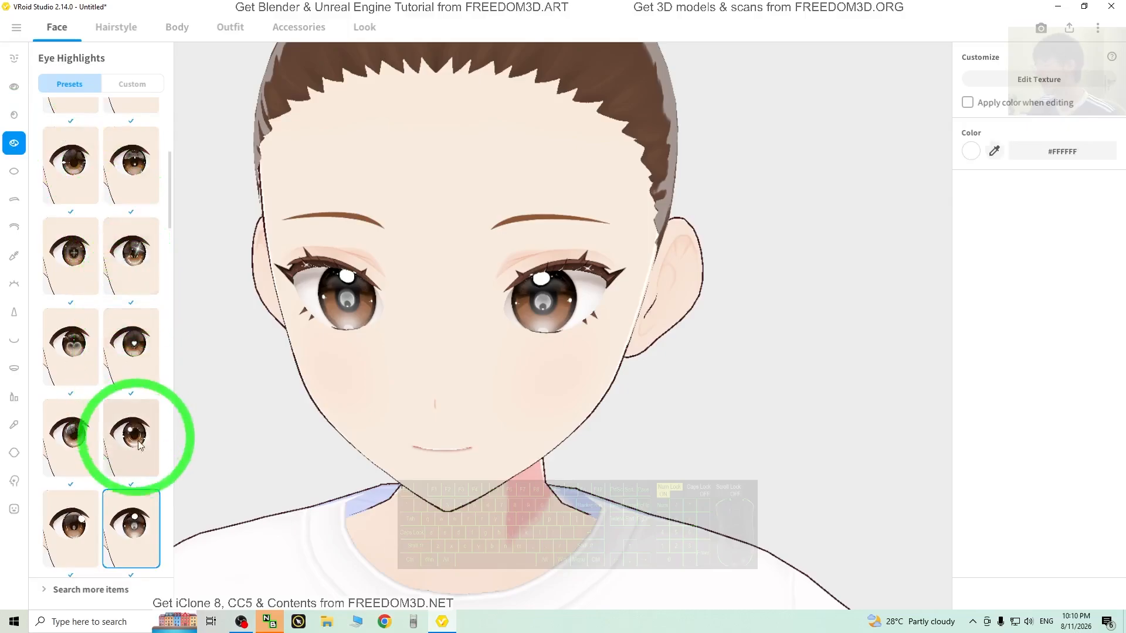
left_click(140, 257)
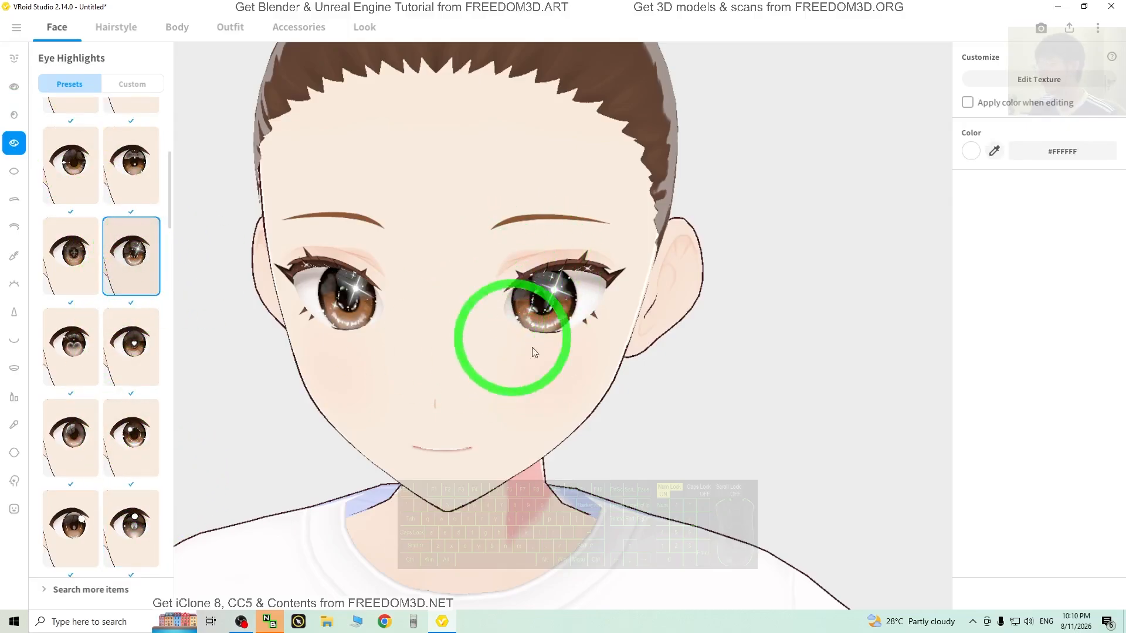
left_click_drag(532, 352, 804, 445)
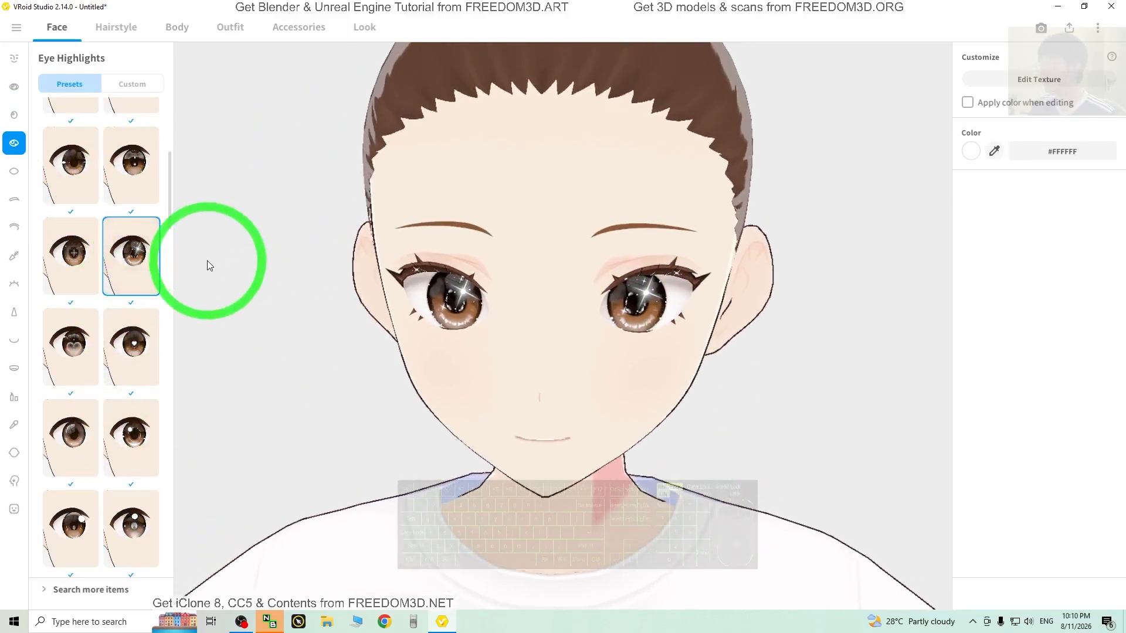
scroll(138, 246, "down", 10)
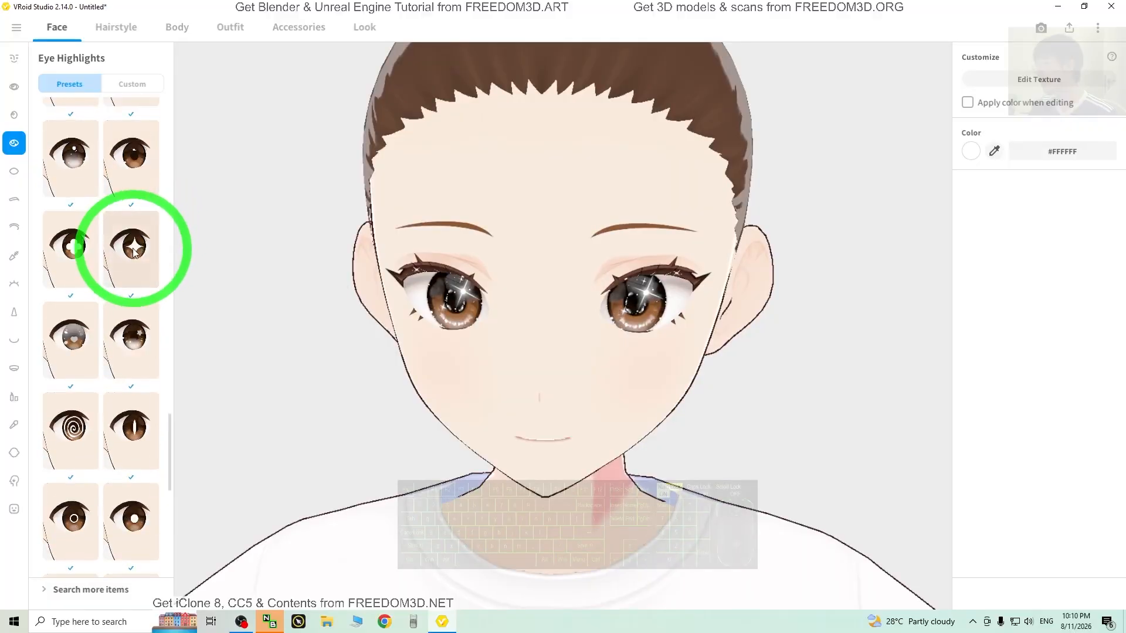
scroll(129, 252, "down", 4)
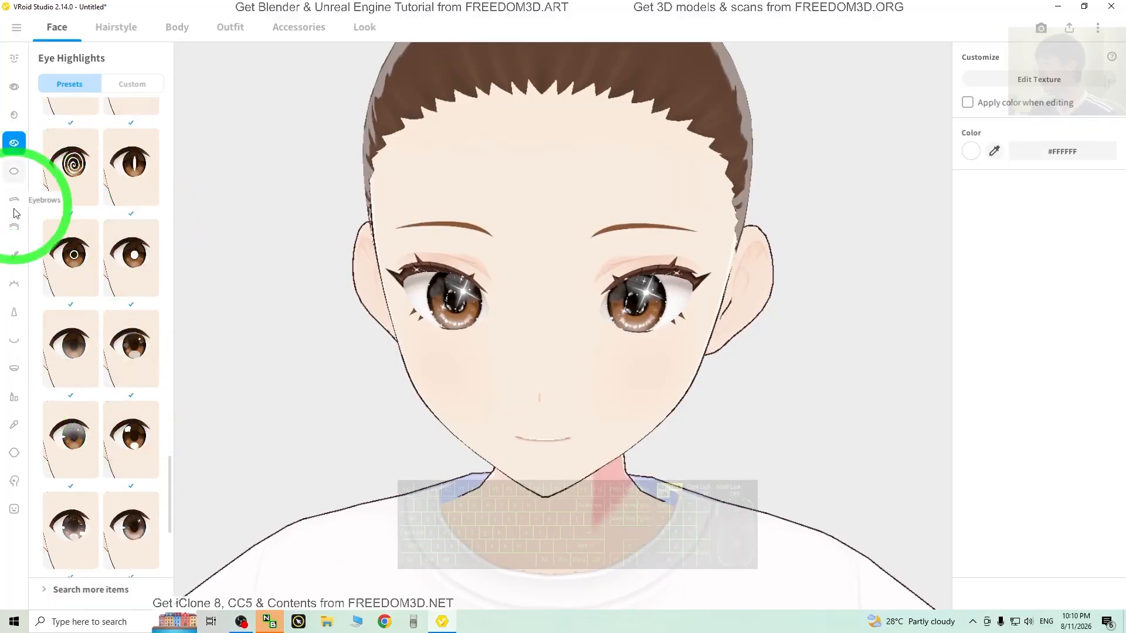
Review the sclera and eyes set presets, then set the iris color of both eyes to teal #339C9E.
left_click(16, 175)
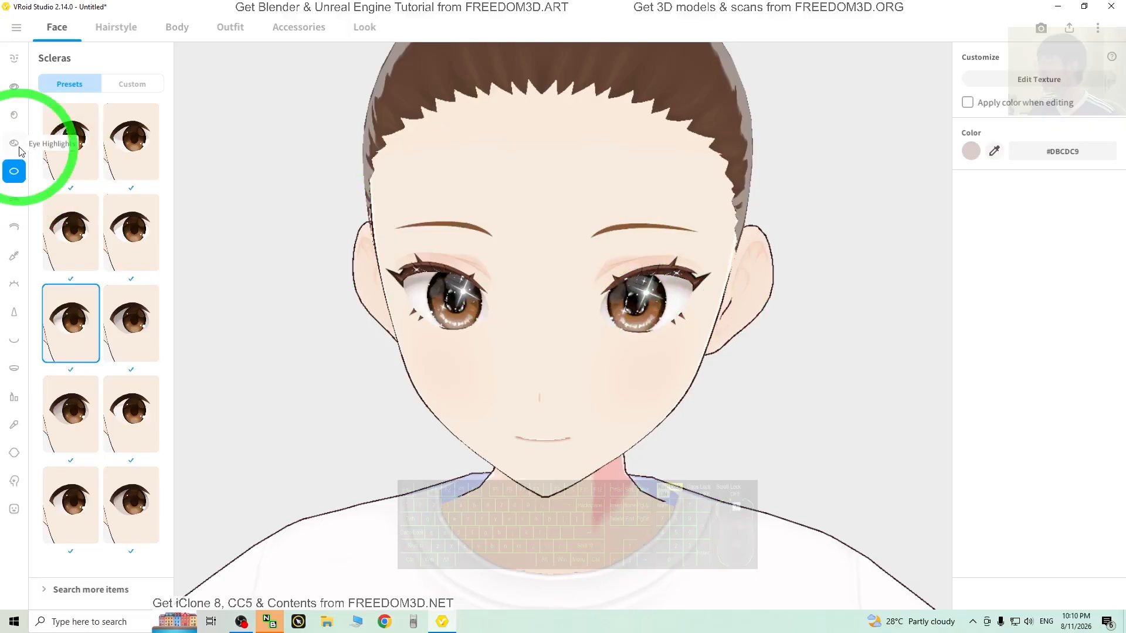
left_click(13, 94)
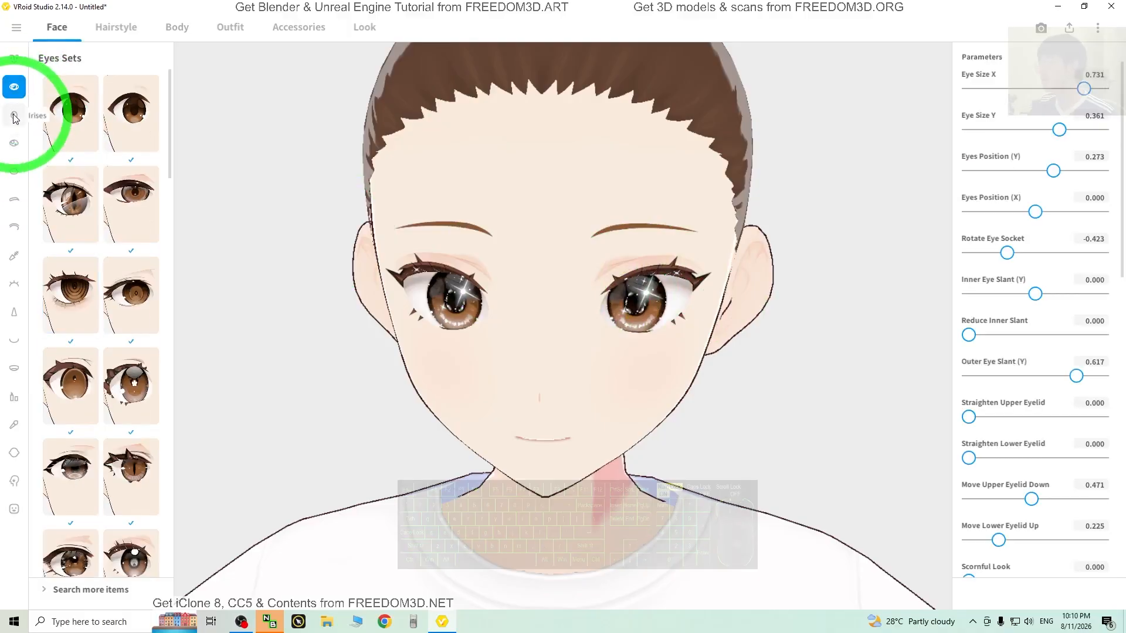
left_click(15, 116)
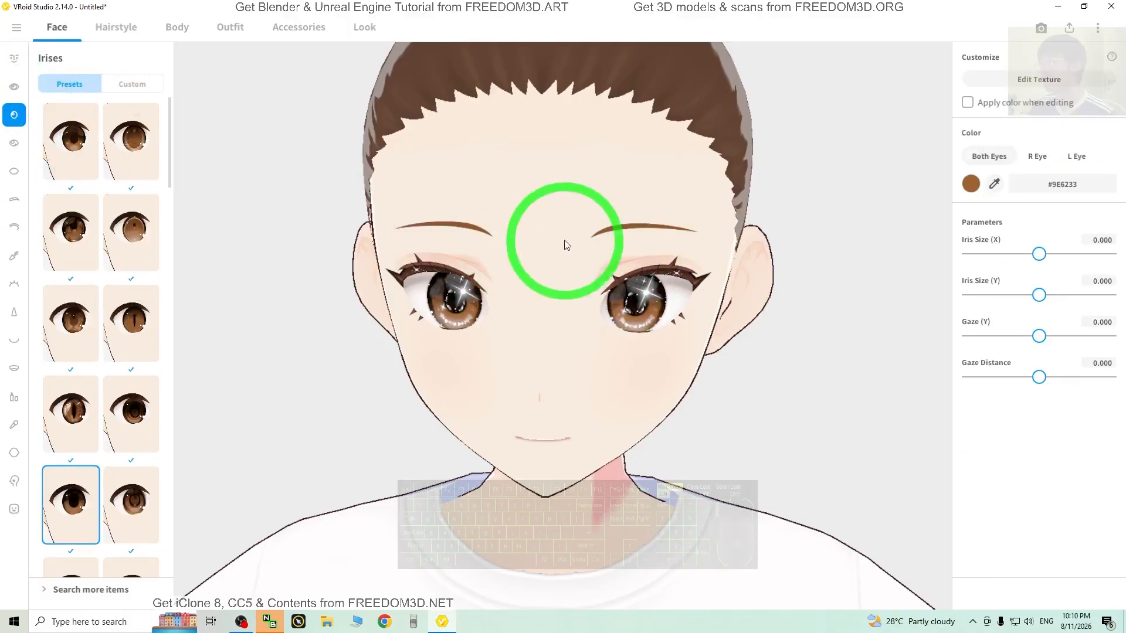
scroll(568, 241, "up", 1)
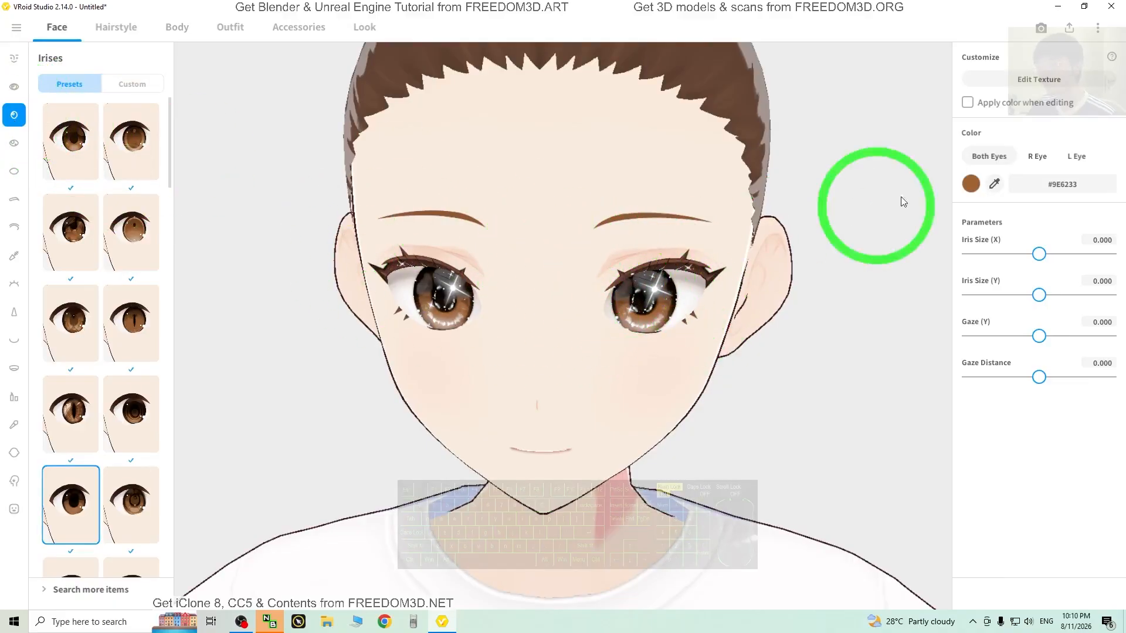
left_click(970, 184)
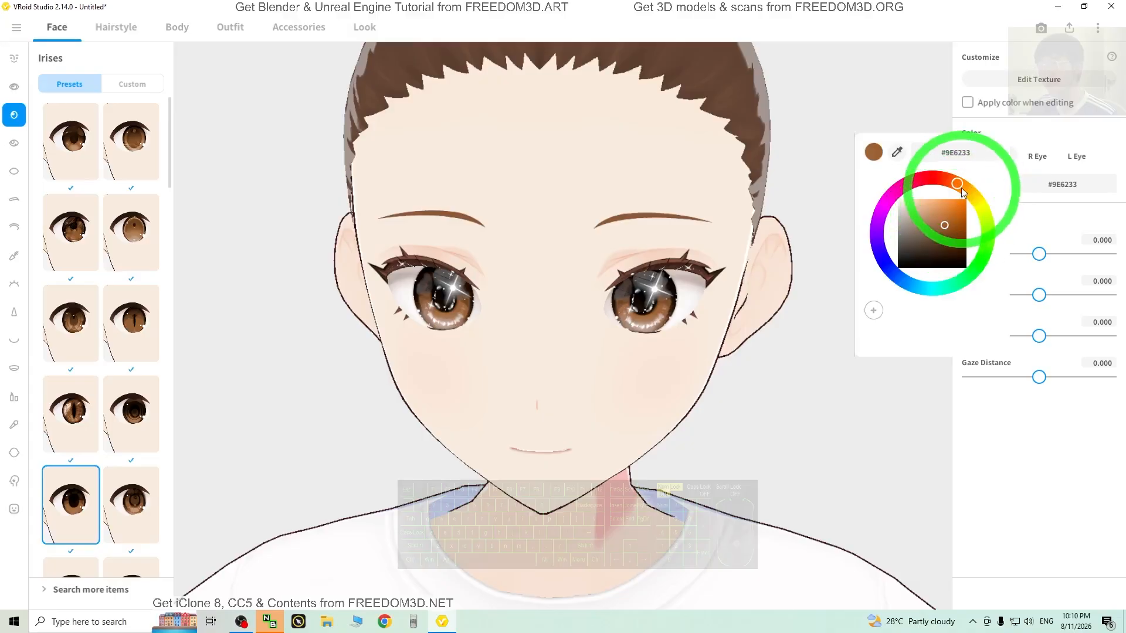
left_click_drag(962, 188, 934, 296)
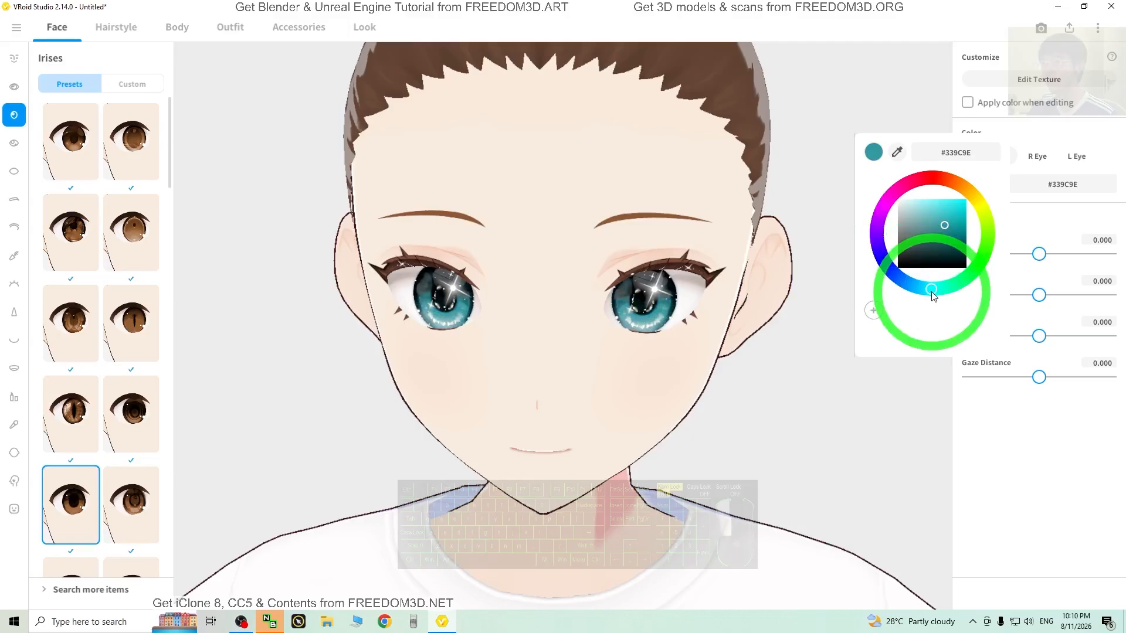
left_click(786, 327)
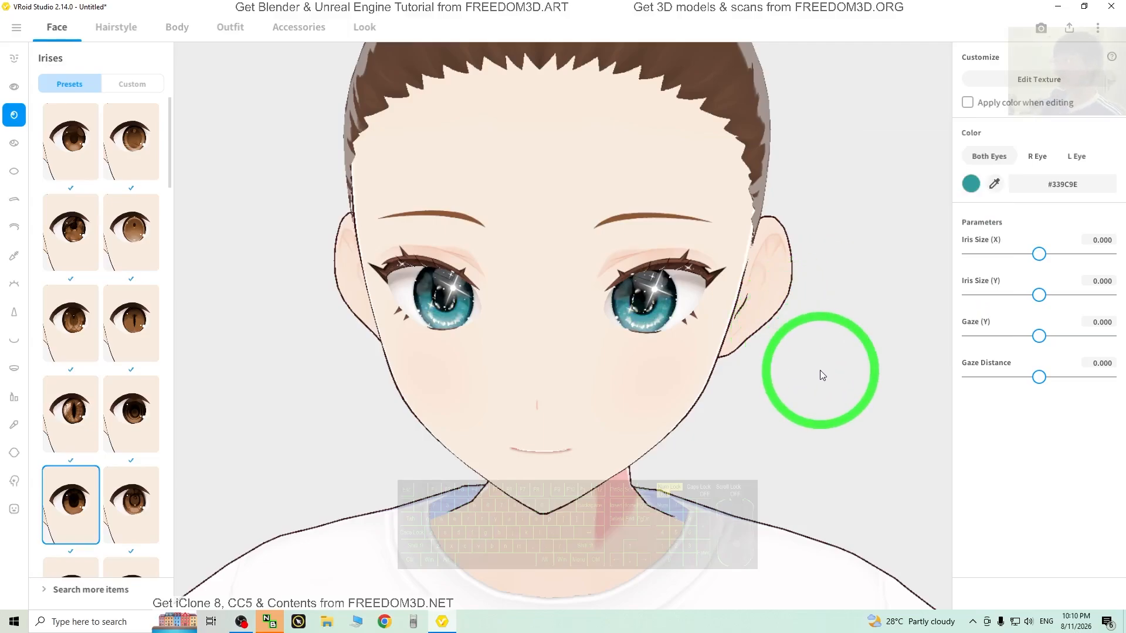
Set the eyebrow color to purple #75368F.
left_click(15, 202)
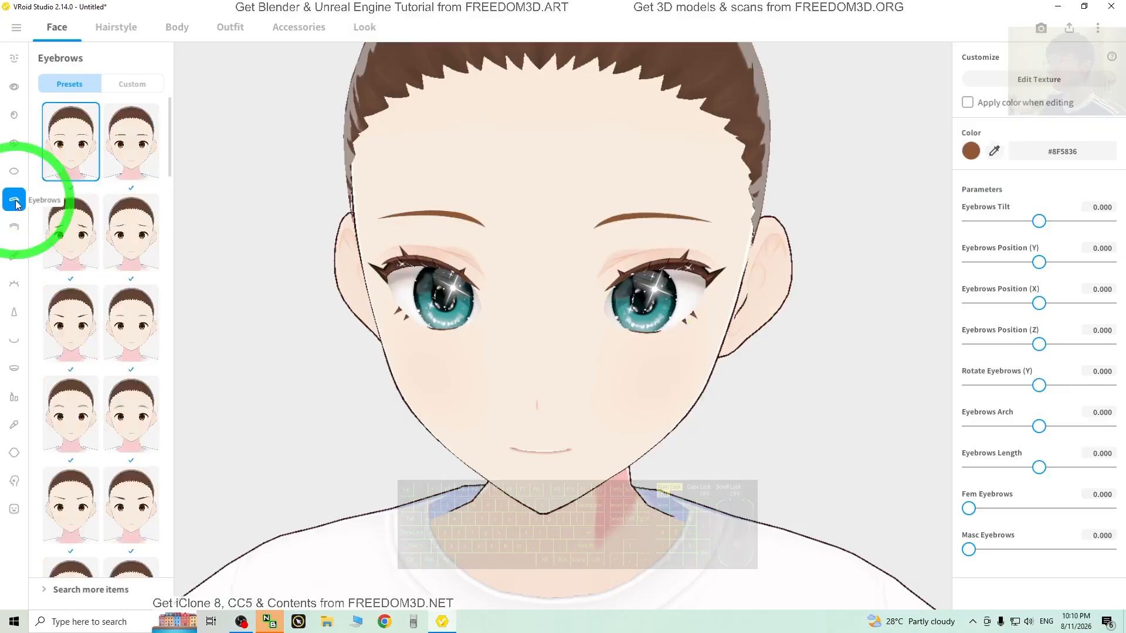
left_click(970, 152)
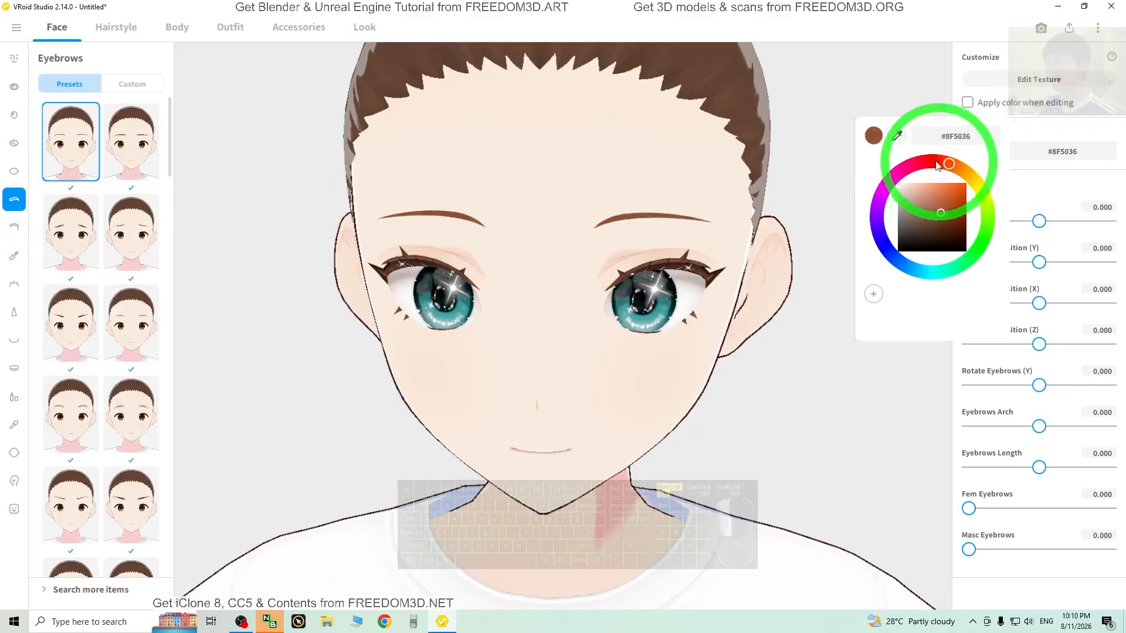
left_click_drag(953, 166, 808, 211)
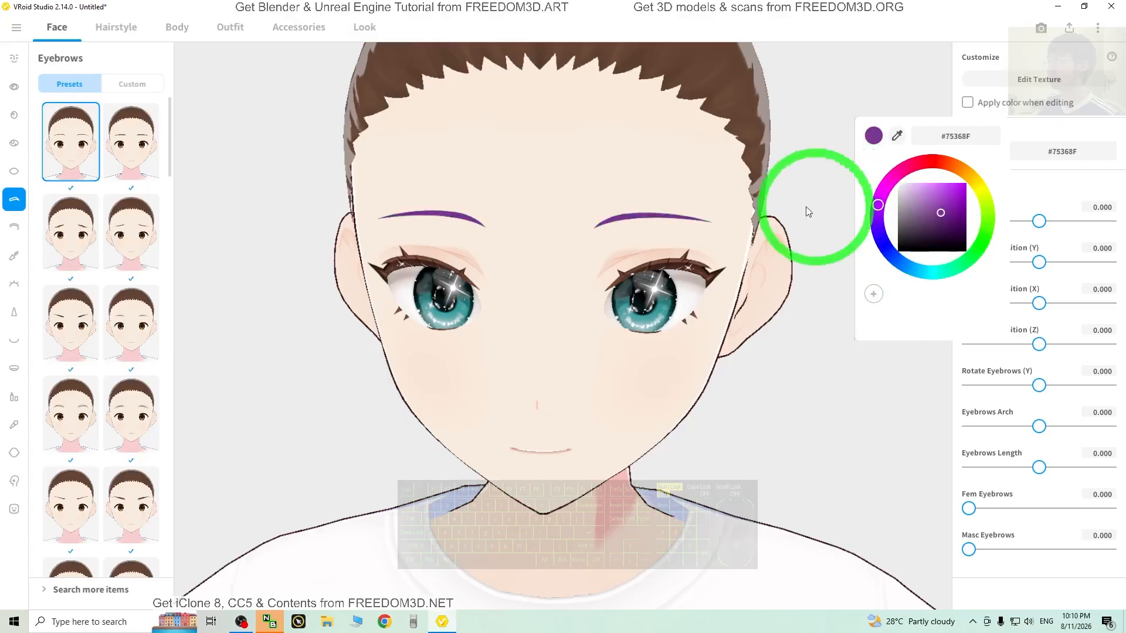
left_click(16, 231)
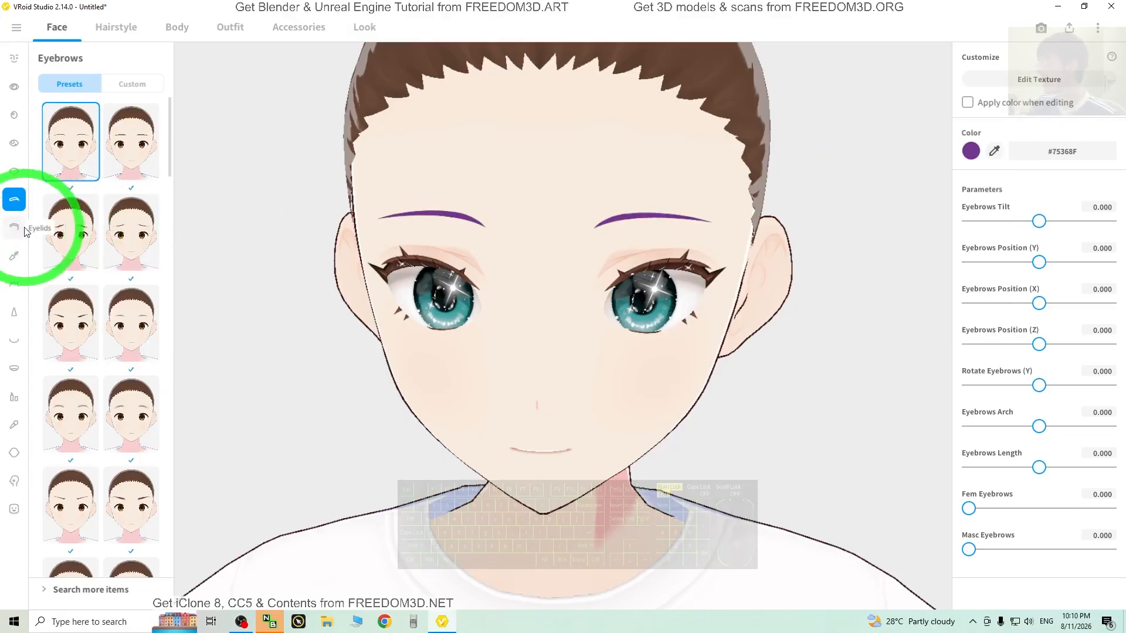
Try a purple eyeliner, then set the eyeliner color to reddish brown #8F4742.
left_click(15, 228)
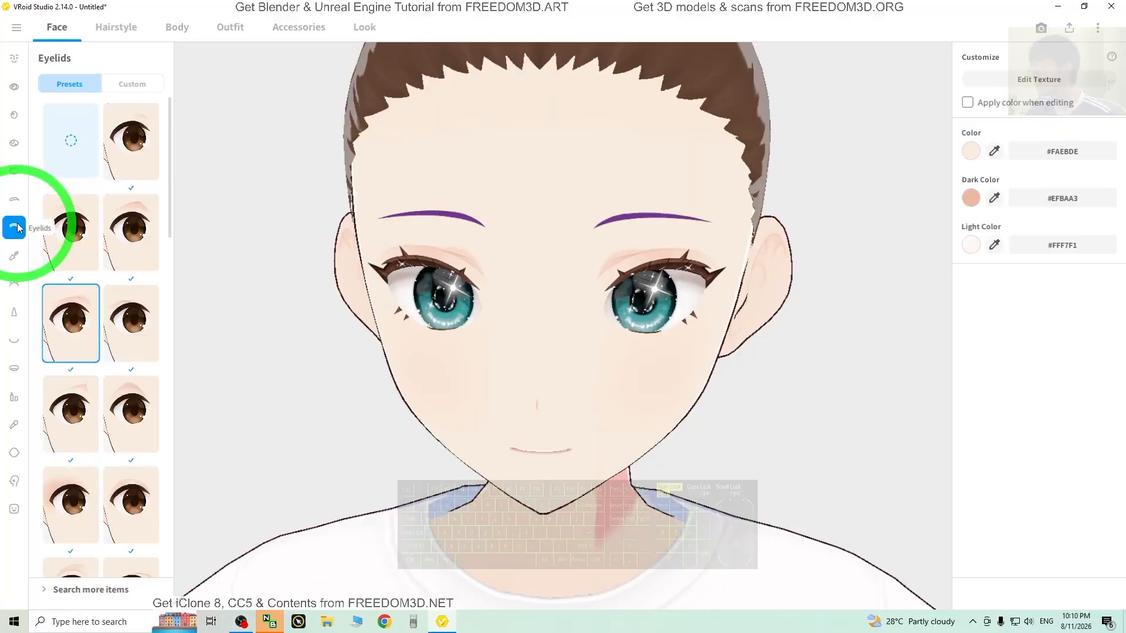
left_click(15, 258)
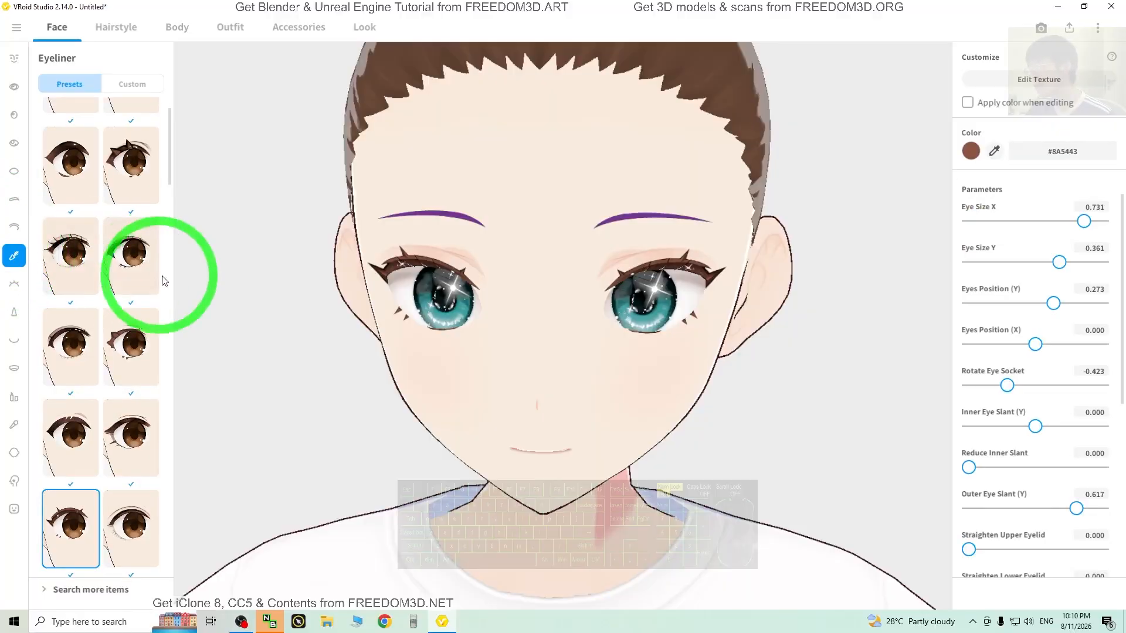
left_click(970, 151)
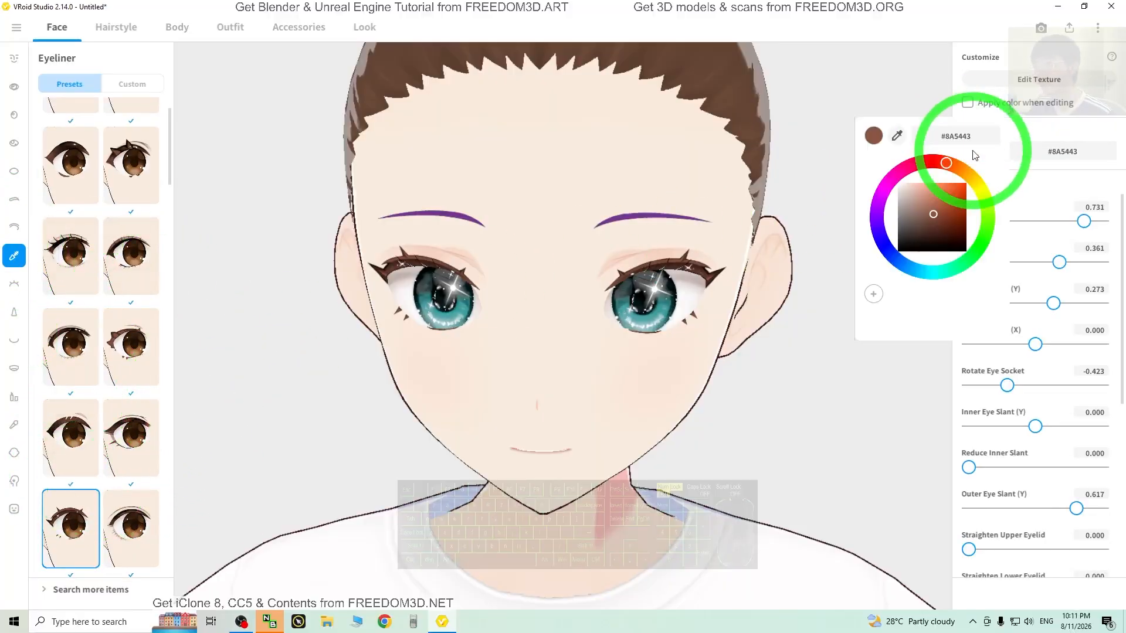
left_click_drag(946, 164, 817, 175)
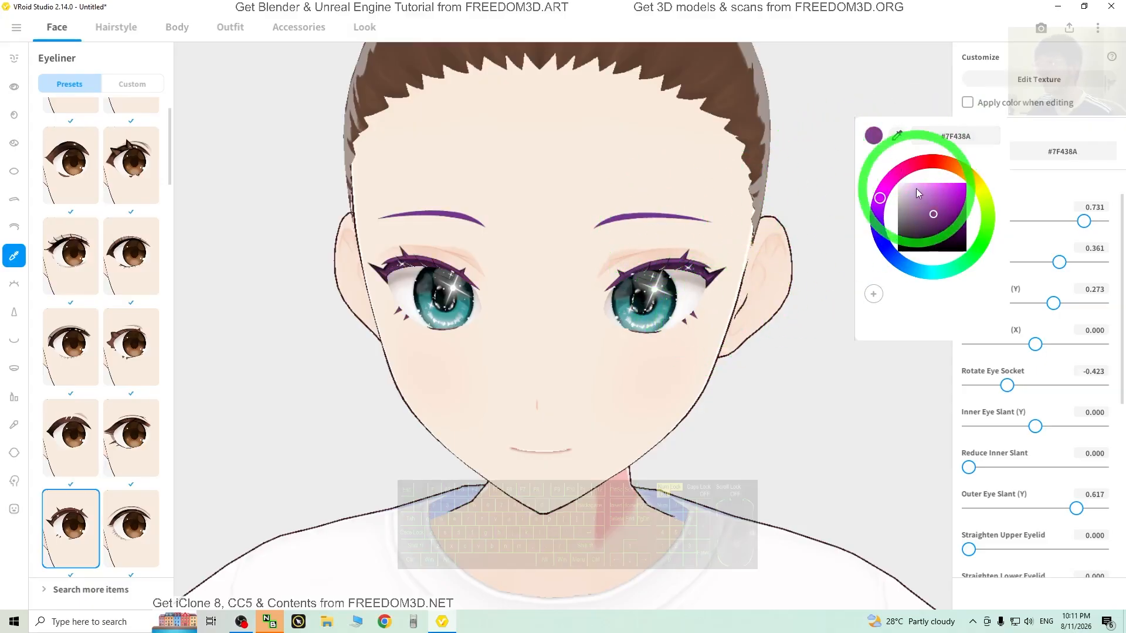
left_click_drag(881, 199, 937, 165)
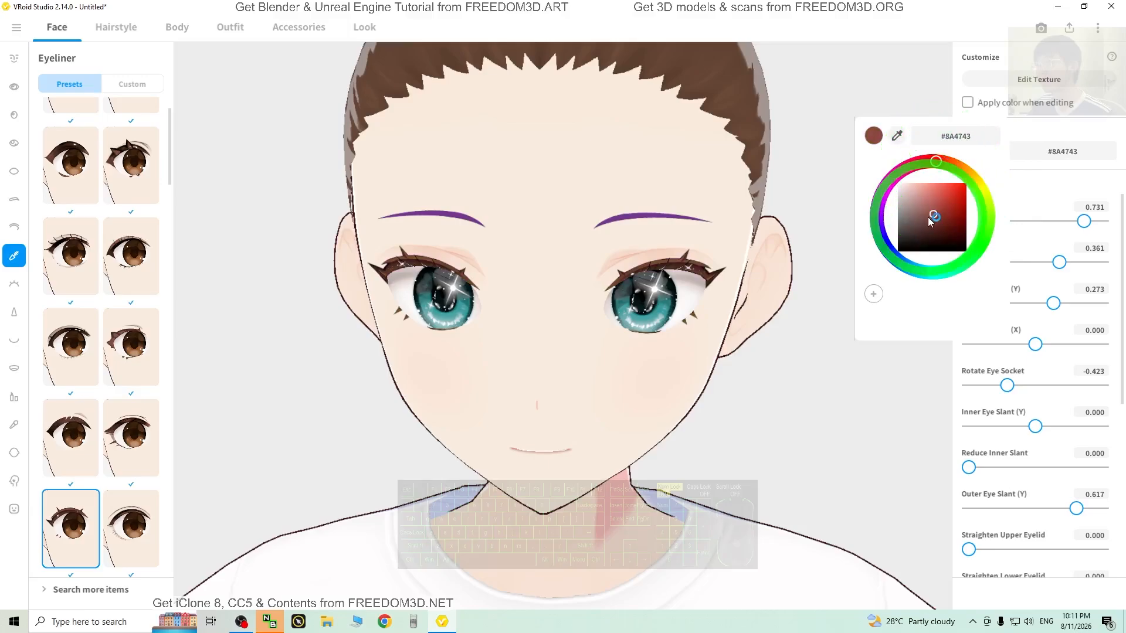
mouse_move(933, 219)
left_mouse_down()
mouse_move(983, 185)
mouse_move(936, 214)
left_mouse_up()
left_click(740, 417)
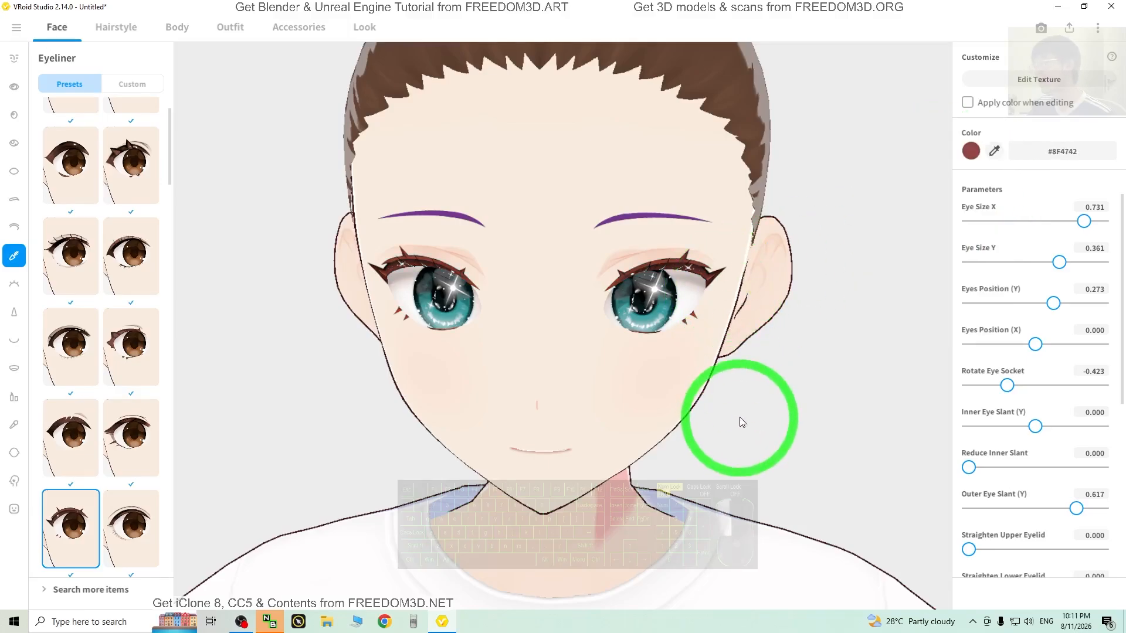
Apply a lips preset with soft pink upper and lower lips and check it from a three-quarter angle.
scroll(777, 389, "down", 3)
right_click_drag(809, 370, 786, 371)
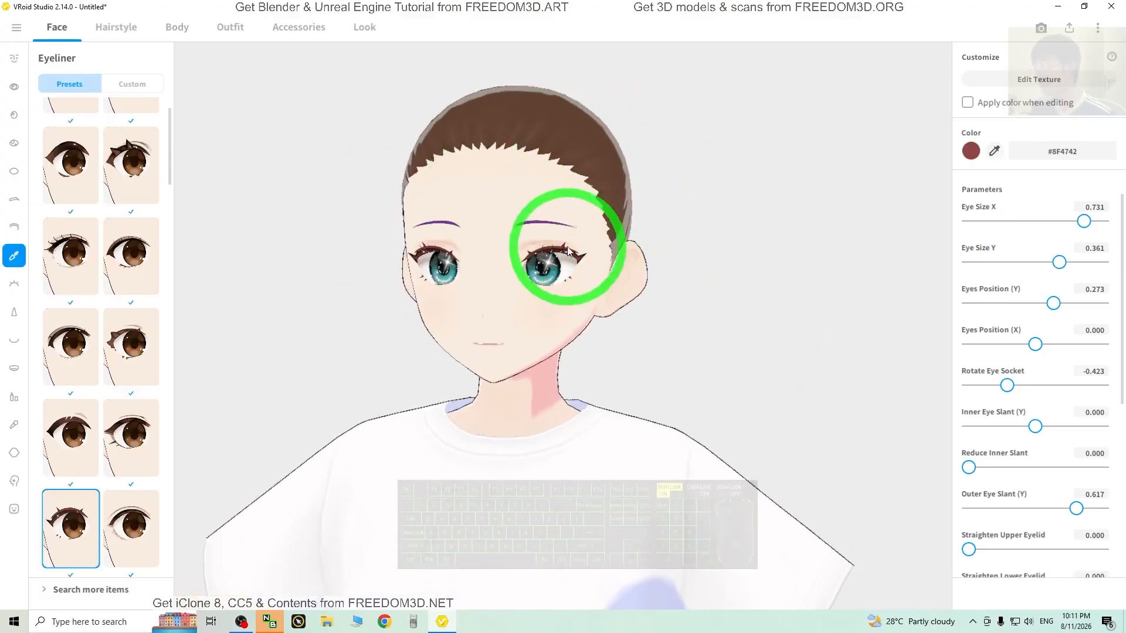
left_click(14, 285)
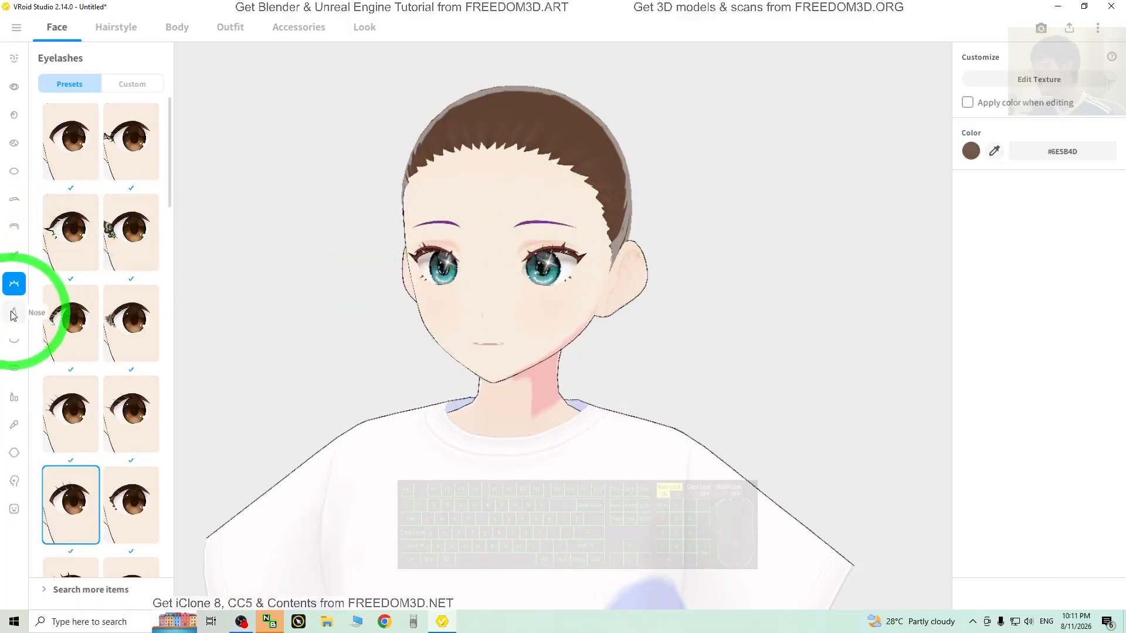
left_click(13, 399)
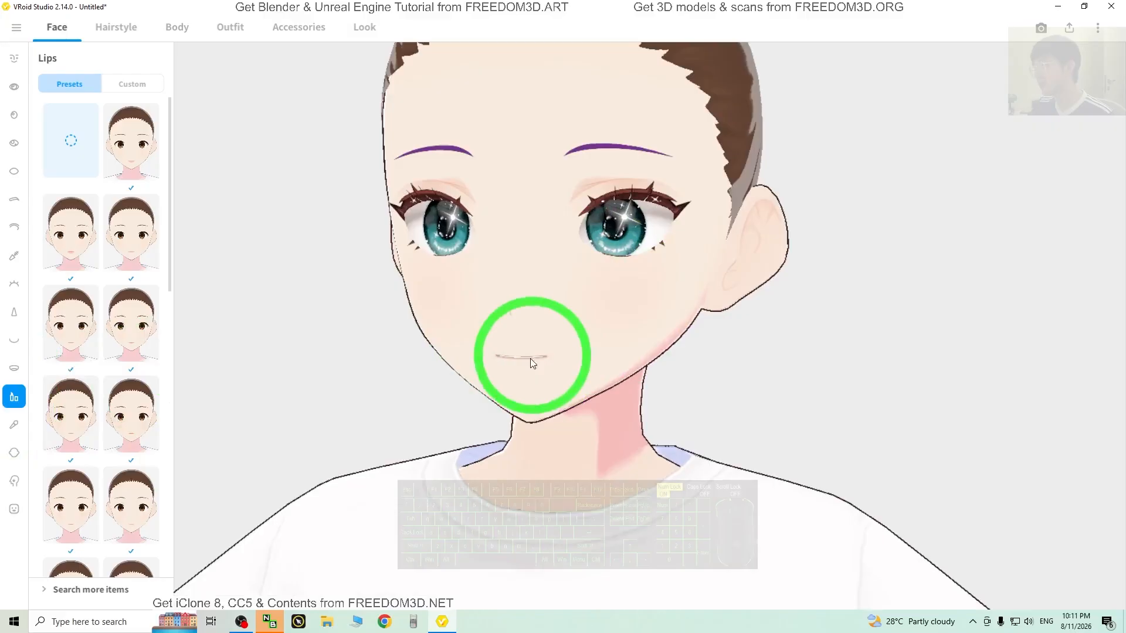
scroll(115, 350, "down", 3)
scroll(115, 350, "down", 2)
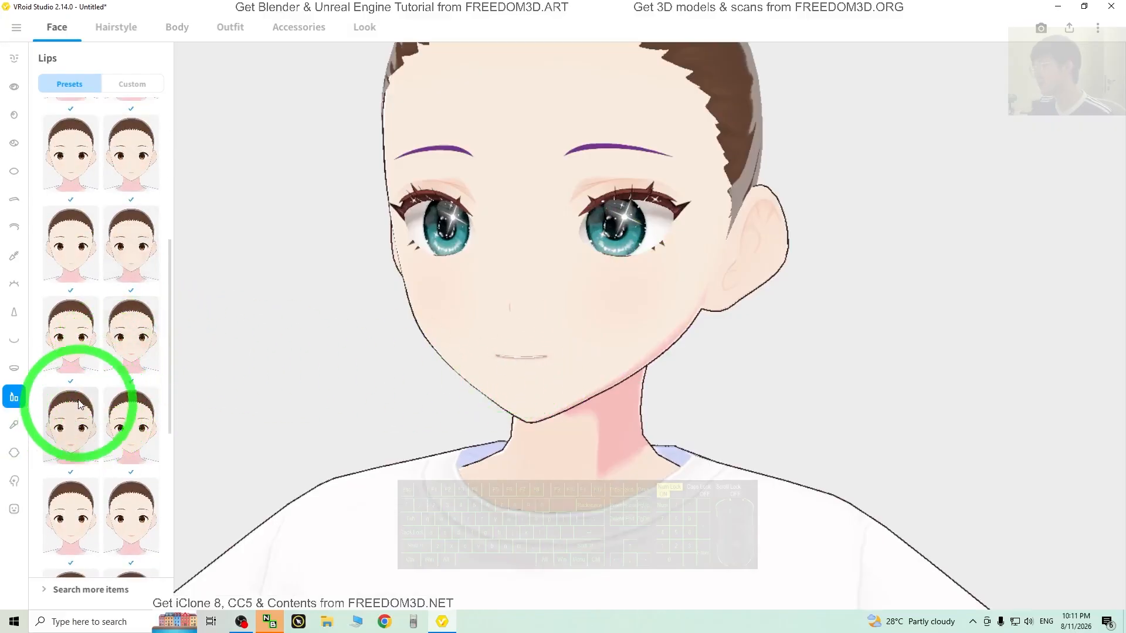
left_click(75, 439)
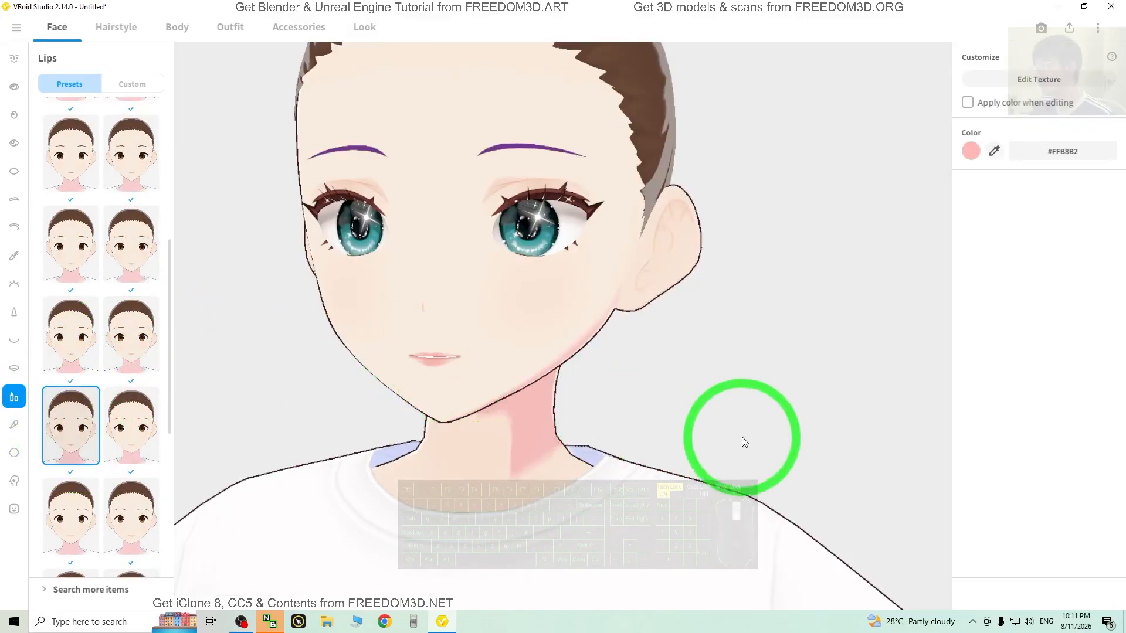
mouse_move(757, 455)
left_mouse_down()
mouse_move(781, 462)
mouse_move(749, 452)
mouse_move(754, 460)
left_mouse_up()
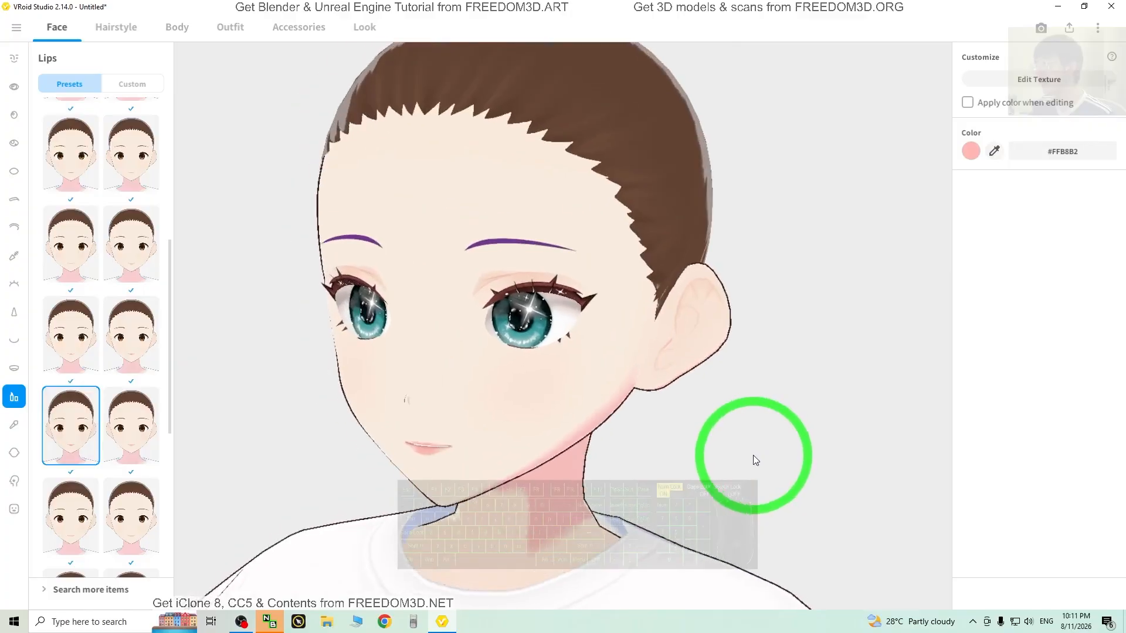
Try the cheek preset with hatched blush lines, then apply the one with a small white highlight on each cheek.
left_click(14, 423)
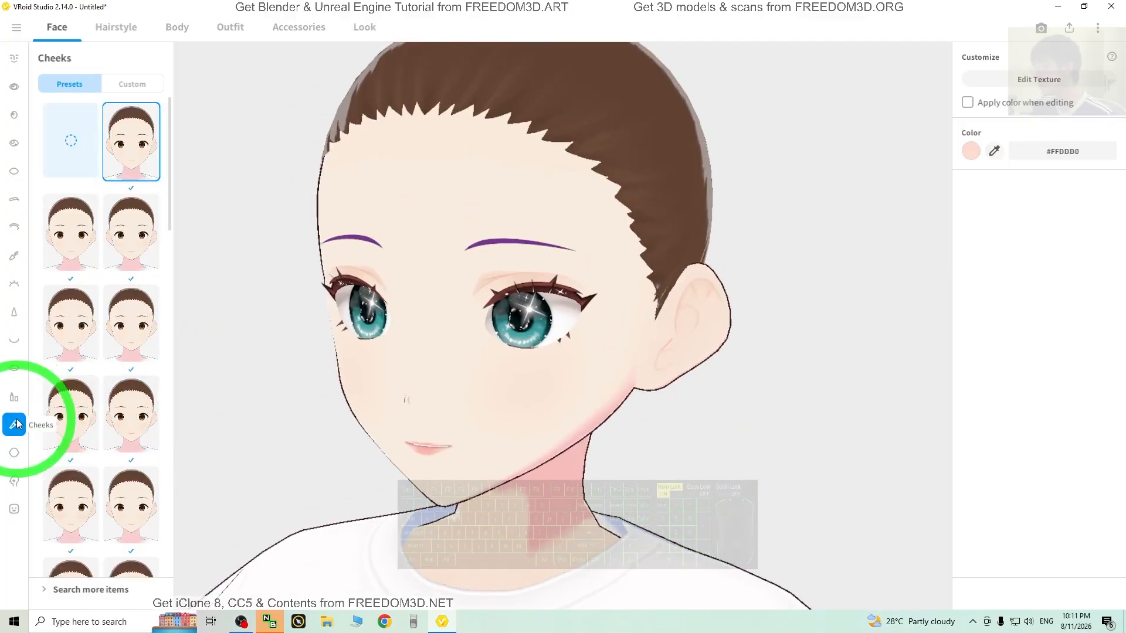
scroll(143, 401, "down", 3)
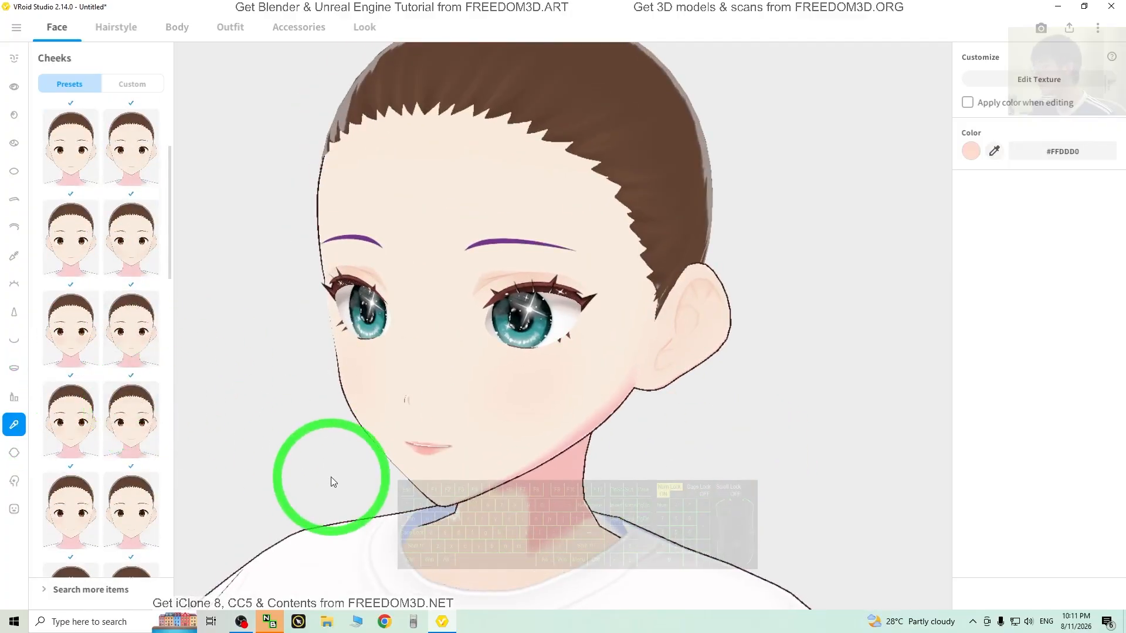
left_click(119, 346)
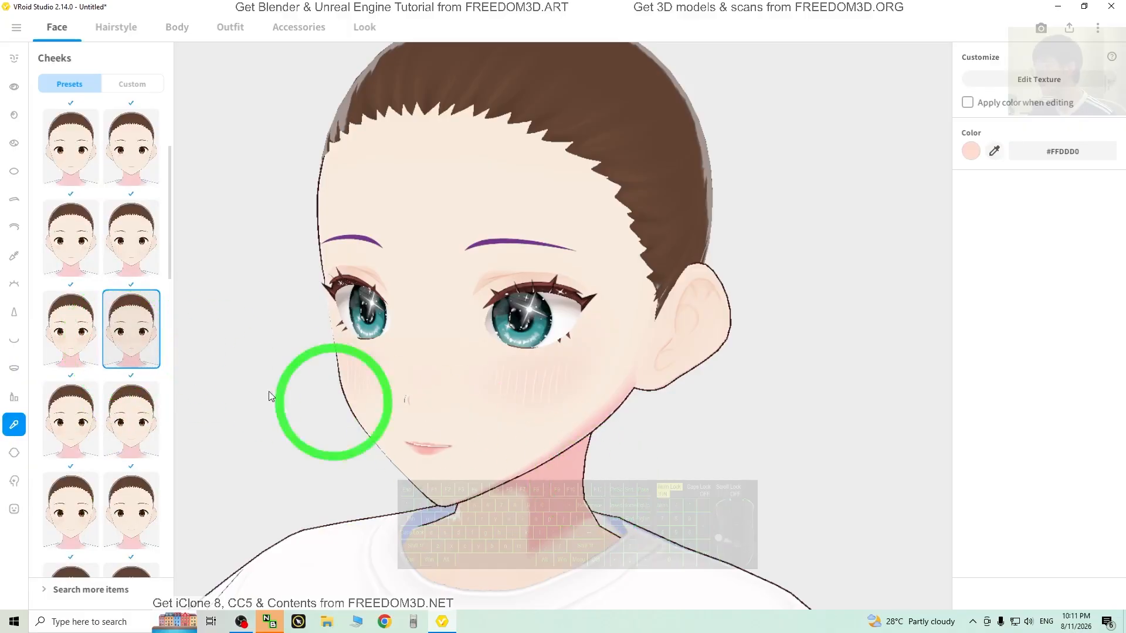
left_click(148, 437)
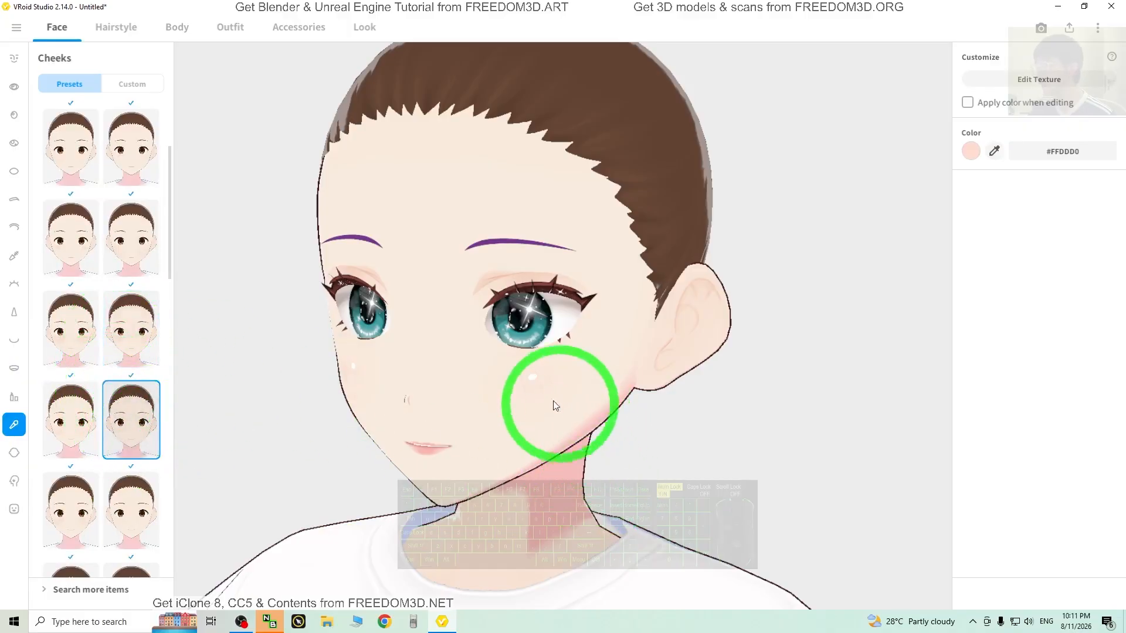
middle_click_drag(703, 472, 781, 479)
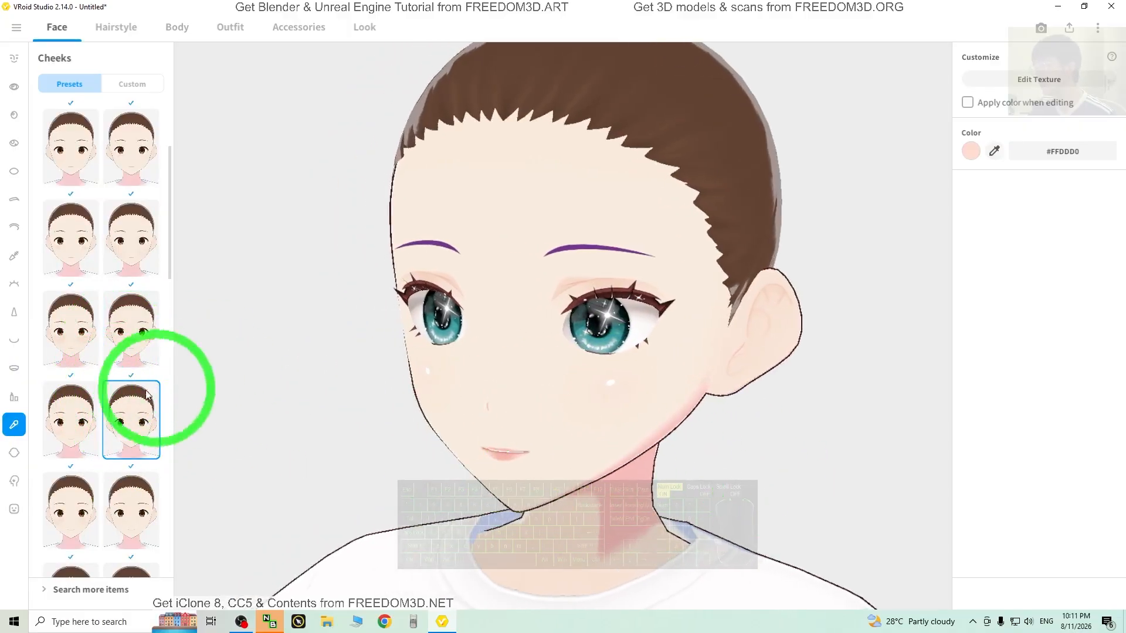
scroll(123, 385, "down", 3)
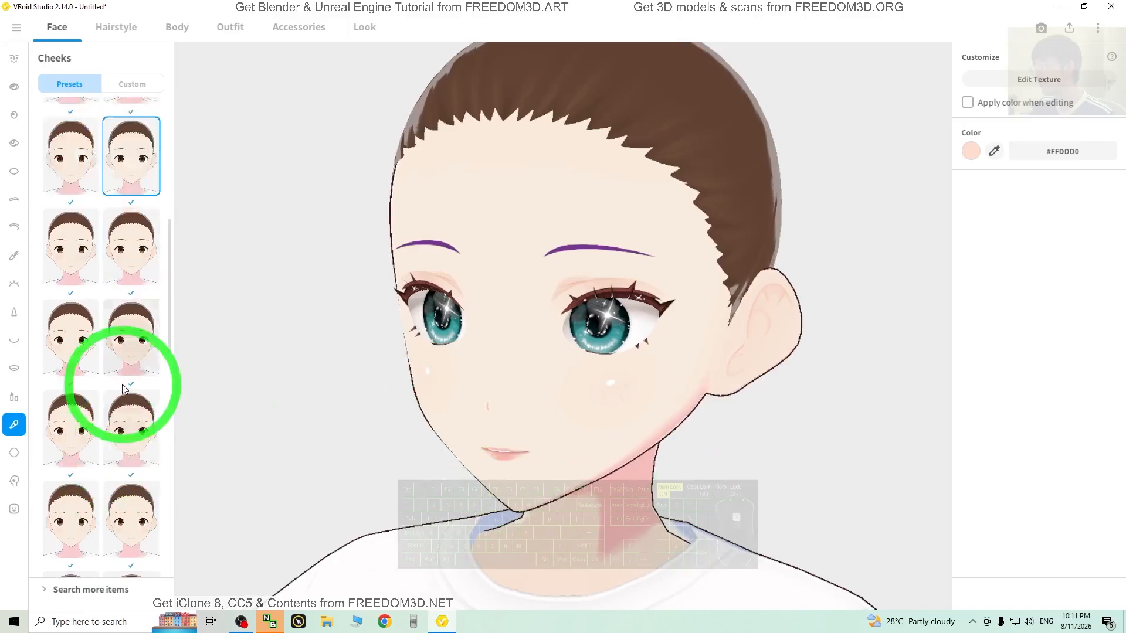
Try shifting the hue of the main skin color slightly toward yellow.
left_click(14, 454)
scroll(729, 369, "down", 5)
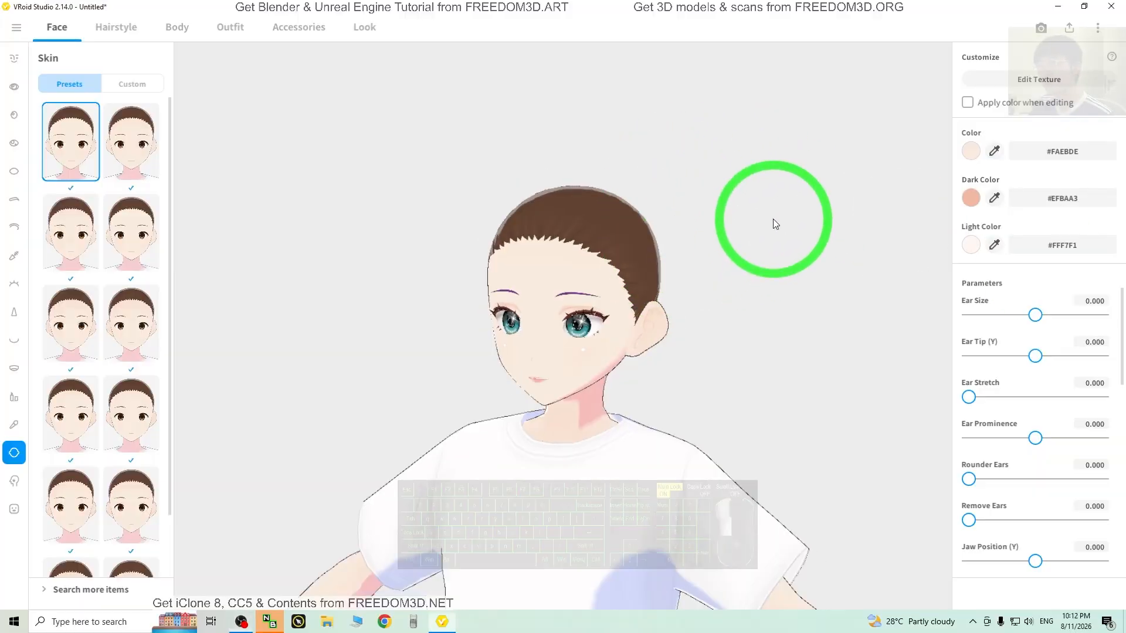
scroll(714, 241, "up", 5)
left_click(970, 151)
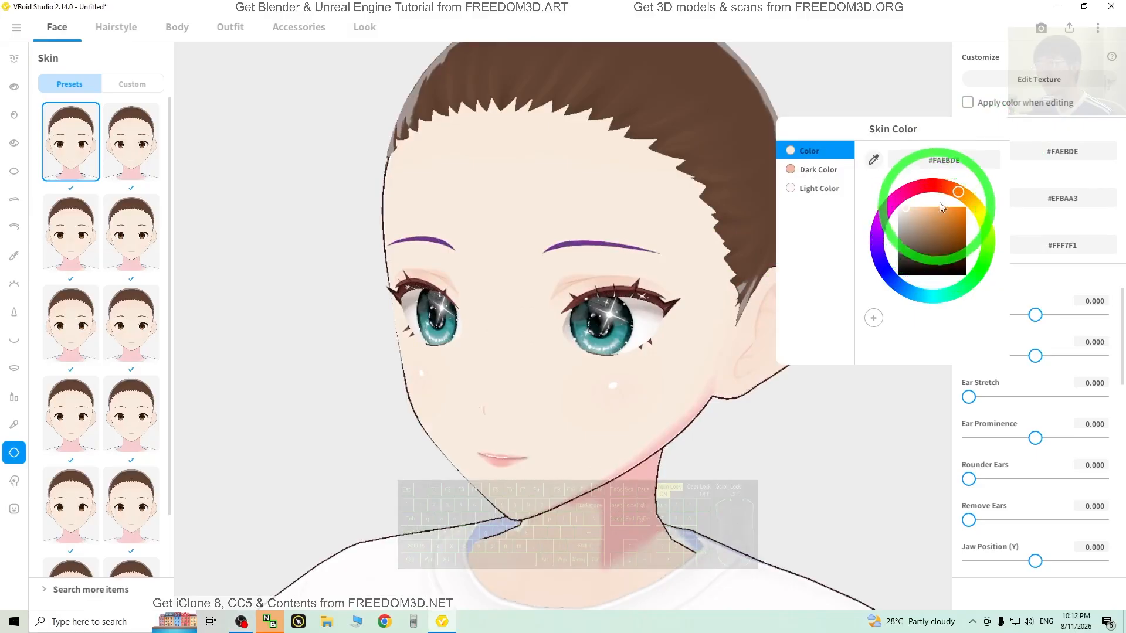
left_click_drag(961, 191, 977, 218)
left_click(327, 189)
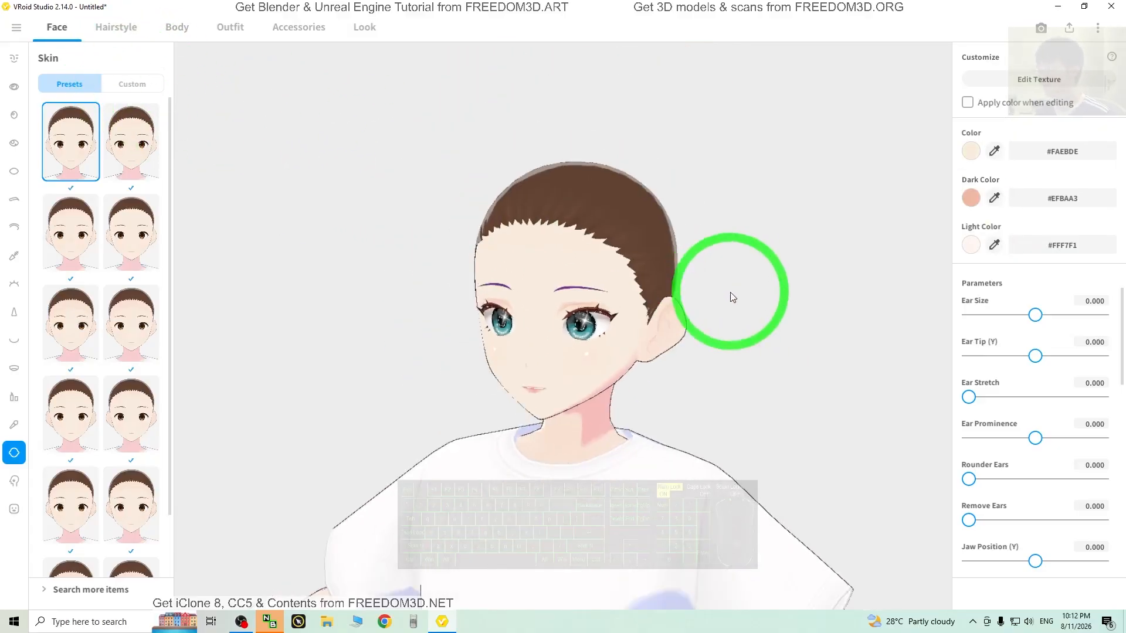
Apply the face paint preset with a pink petal mark on the forehead and check it from the front.
right_click_drag(807, 414, 815, 410, "shift")
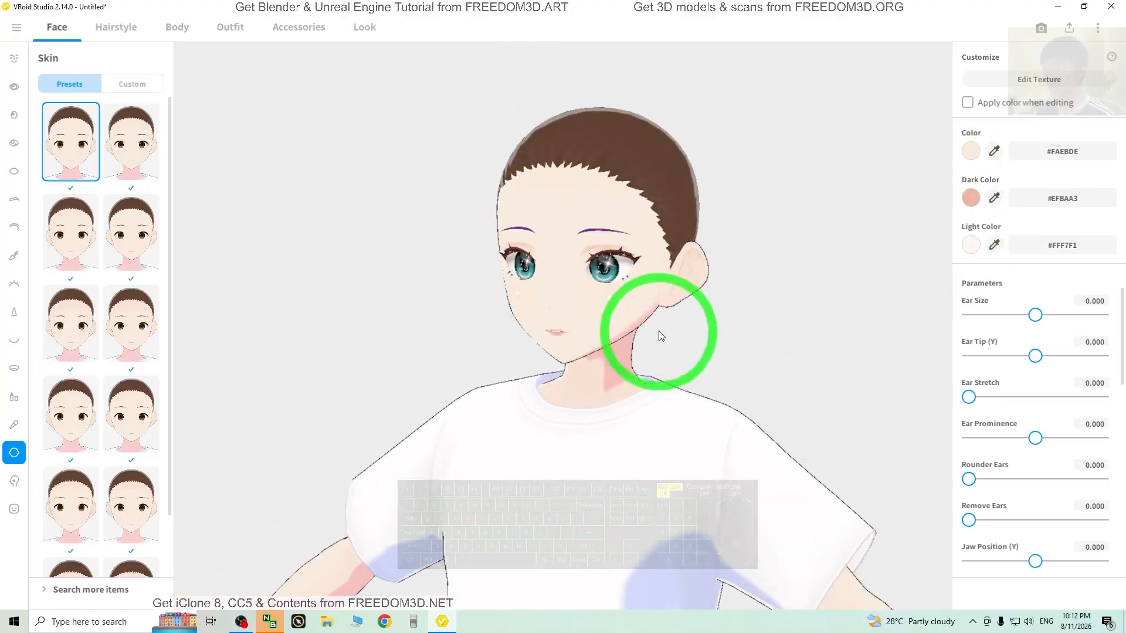
right_click_drag(610, 360, 663, 386)
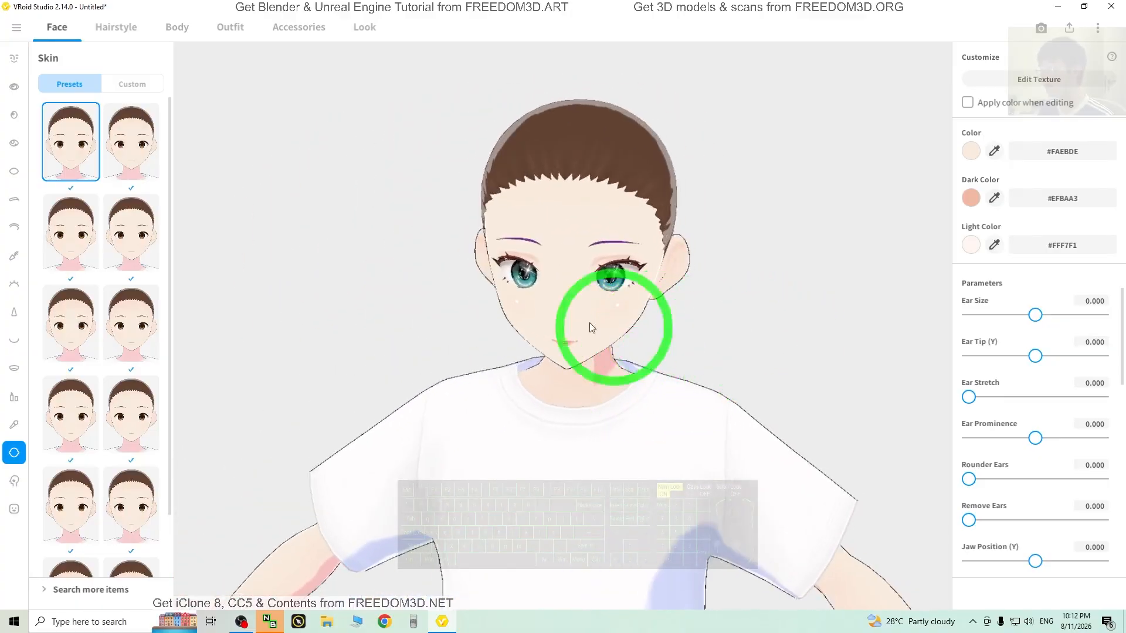
left_click(15, 481)
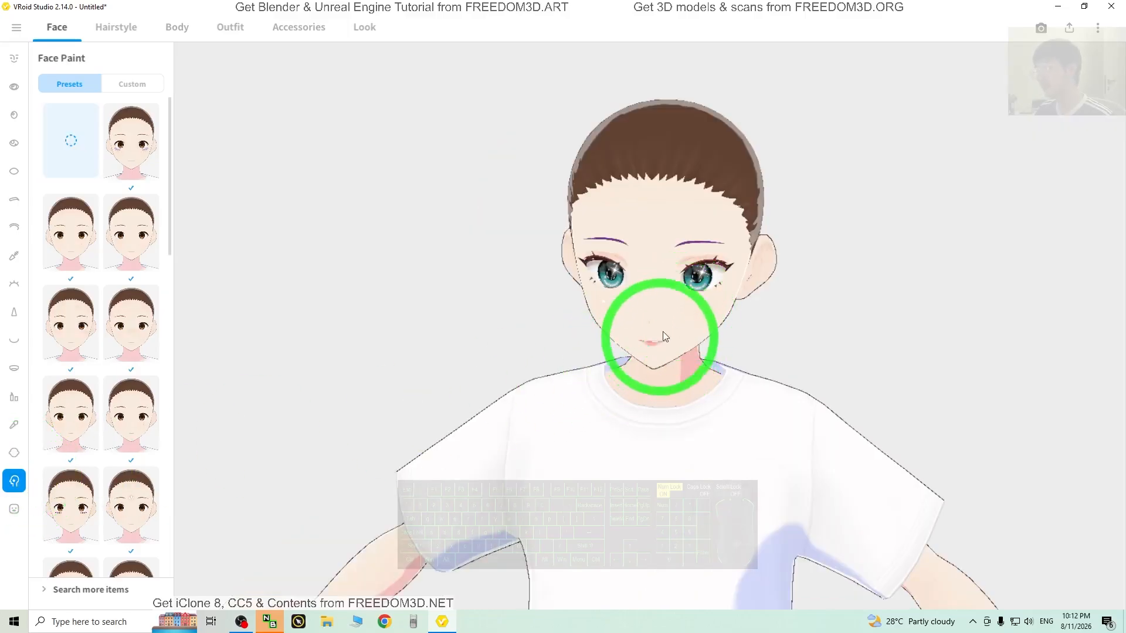
scroll(100, 389, "down", 2)
left_click(133, 461)
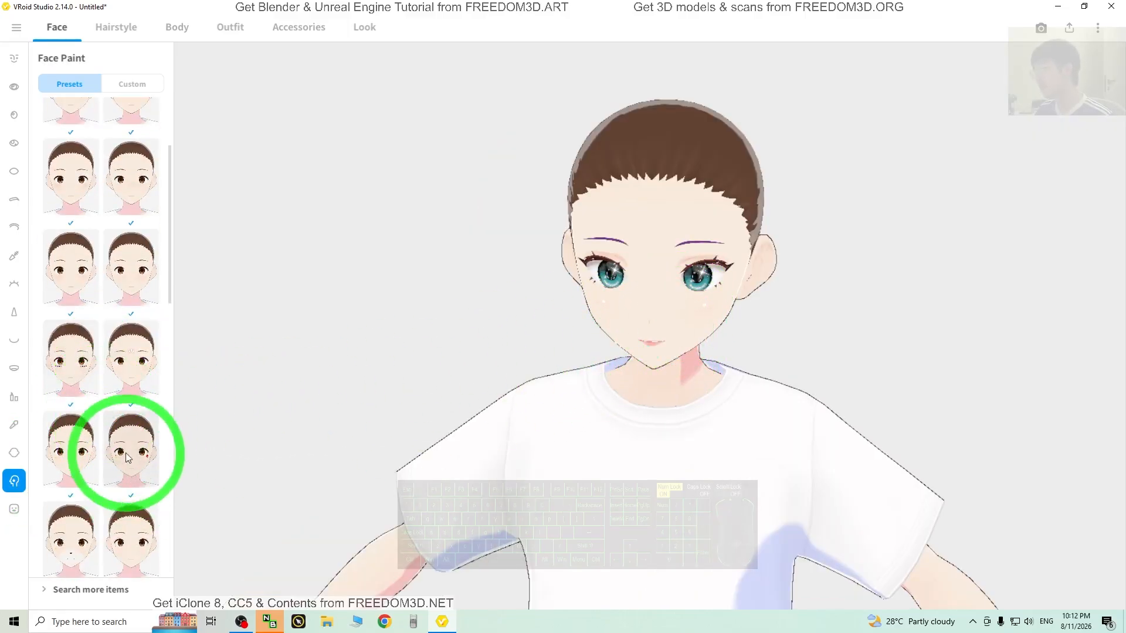
scroll(135, 466, "down", 1)
scroll(135, 469, "down", 1)
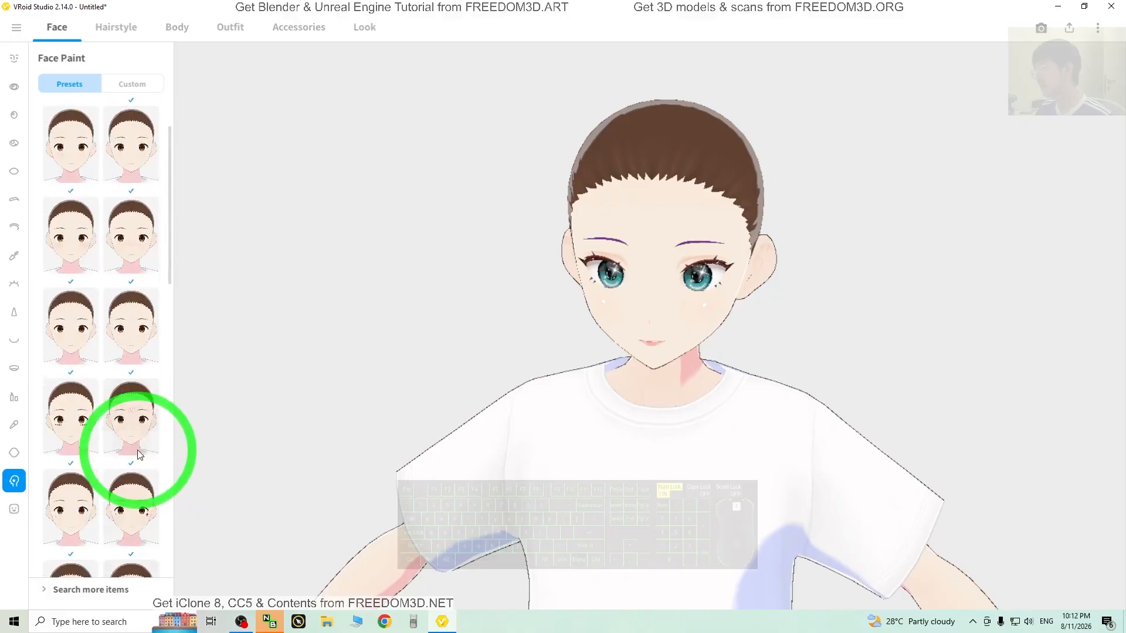
left_click(130, 420)
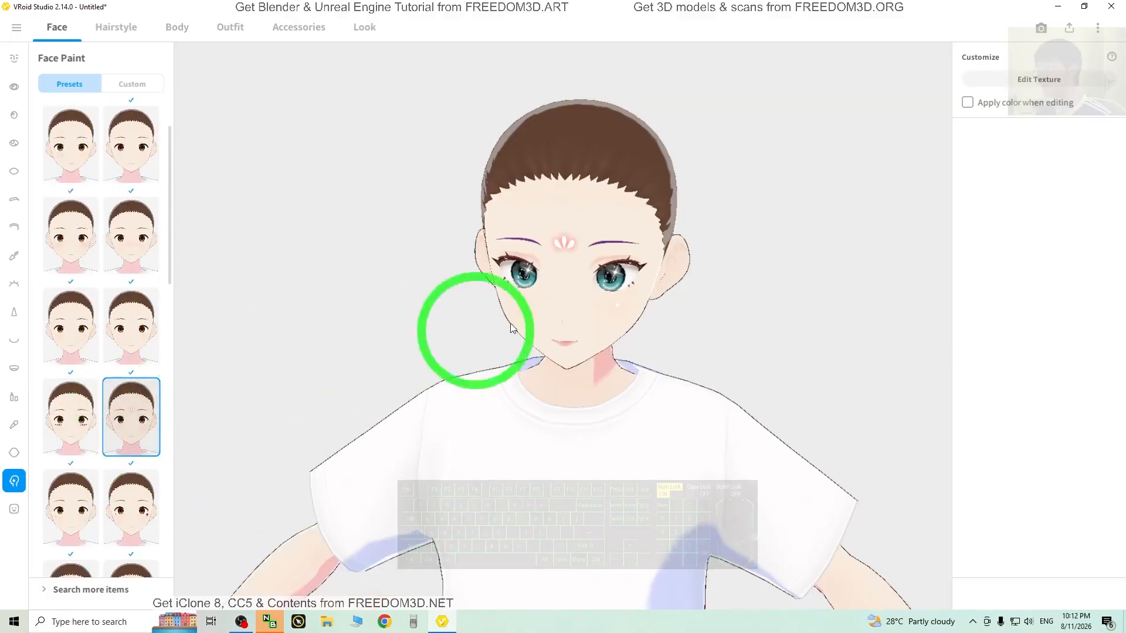
scroll(587, 277, "up", 2)
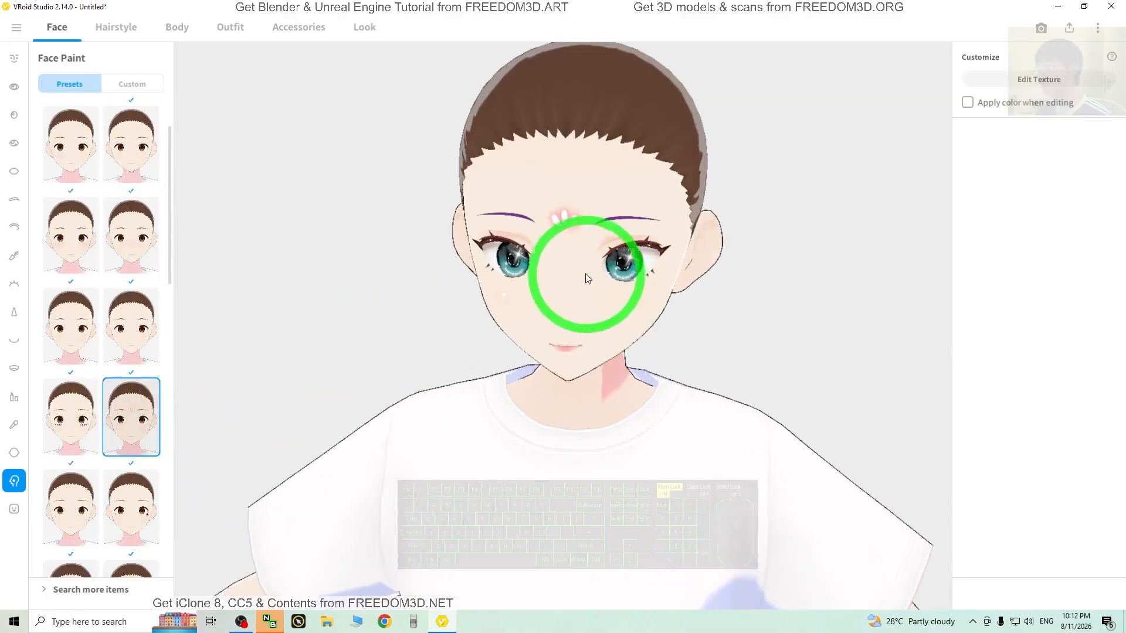
Open the Expression Editor and examine the adjustment groups of the Neutral expression.
left_click(14, 509)
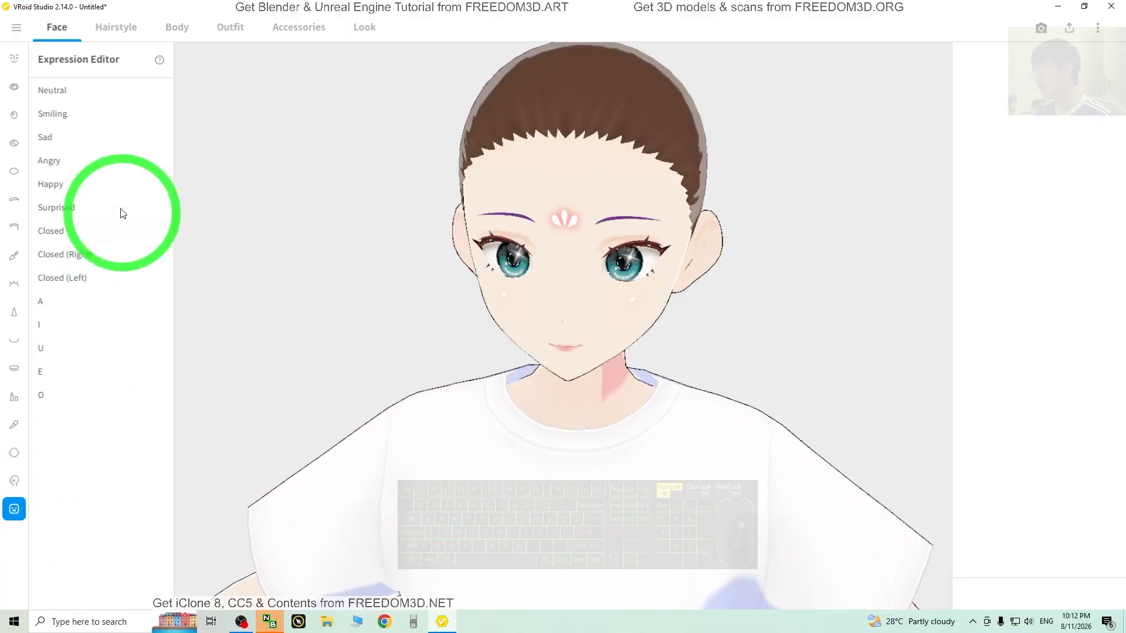
left_click(75, 90)
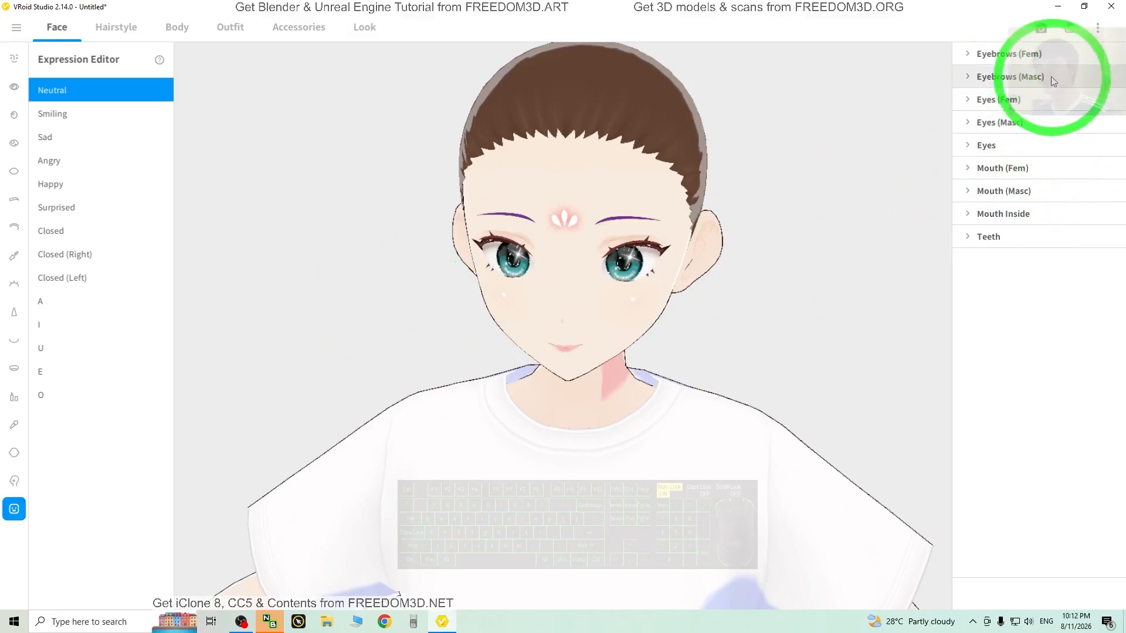
scroll(665, 272, "down", 3)
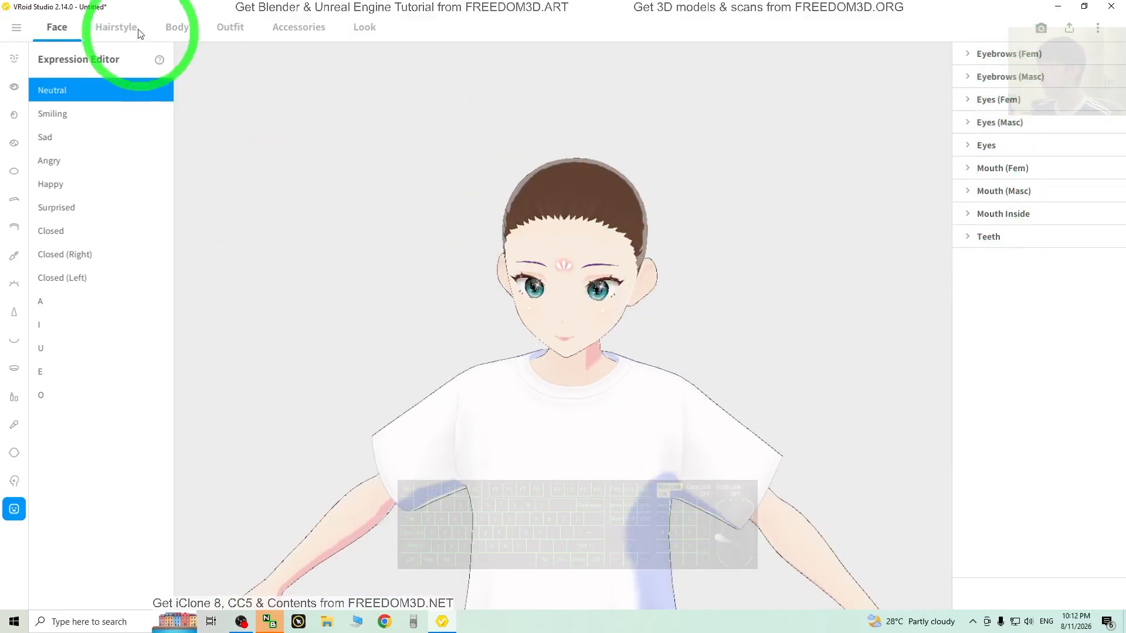
Try the empty hairstyle set on the character, look through the other hairstyle sets, and undo the change.
left_click(132, 32)
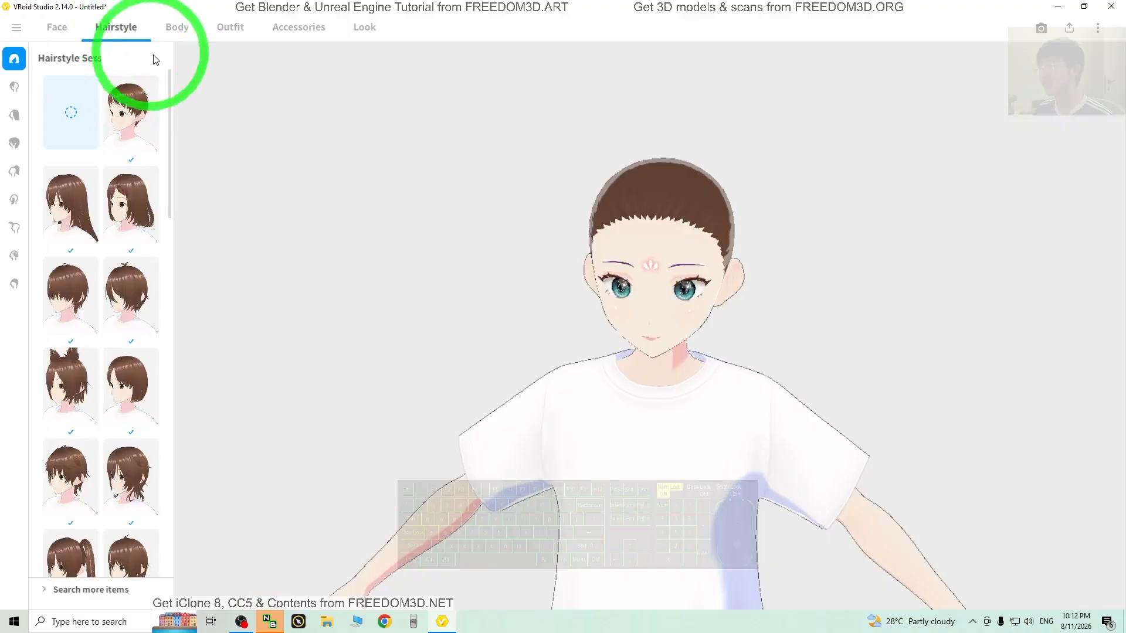
middle_click_drag(839, 273, 689, 331)
left_click(86, 124)
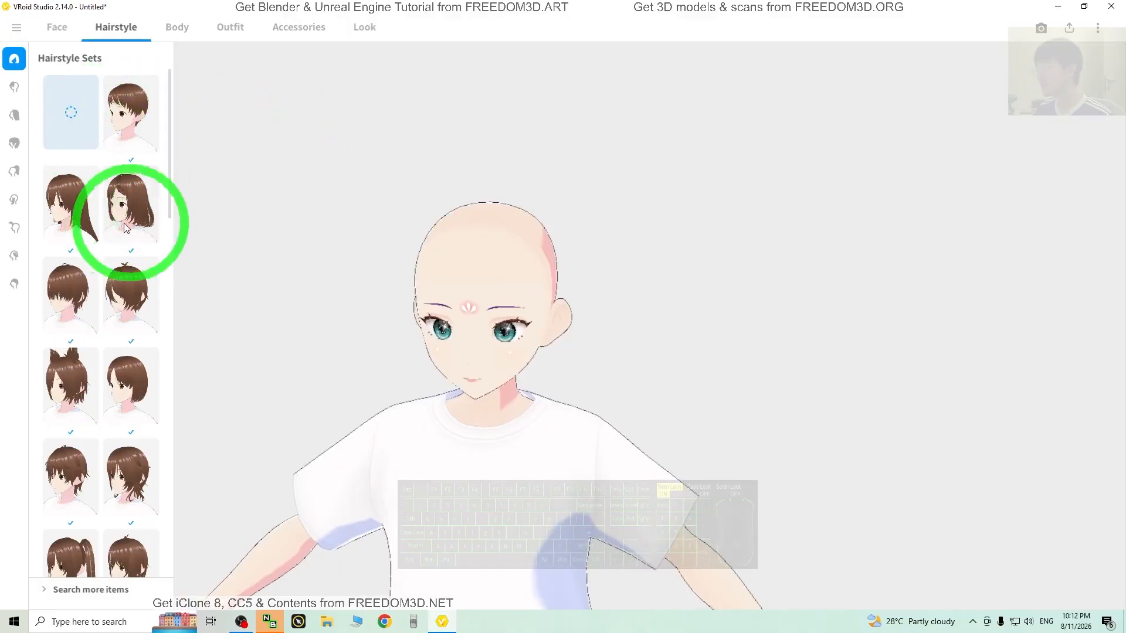
scroll(121, 227, "down", 5)
scroll(120, 223, "down", 5)
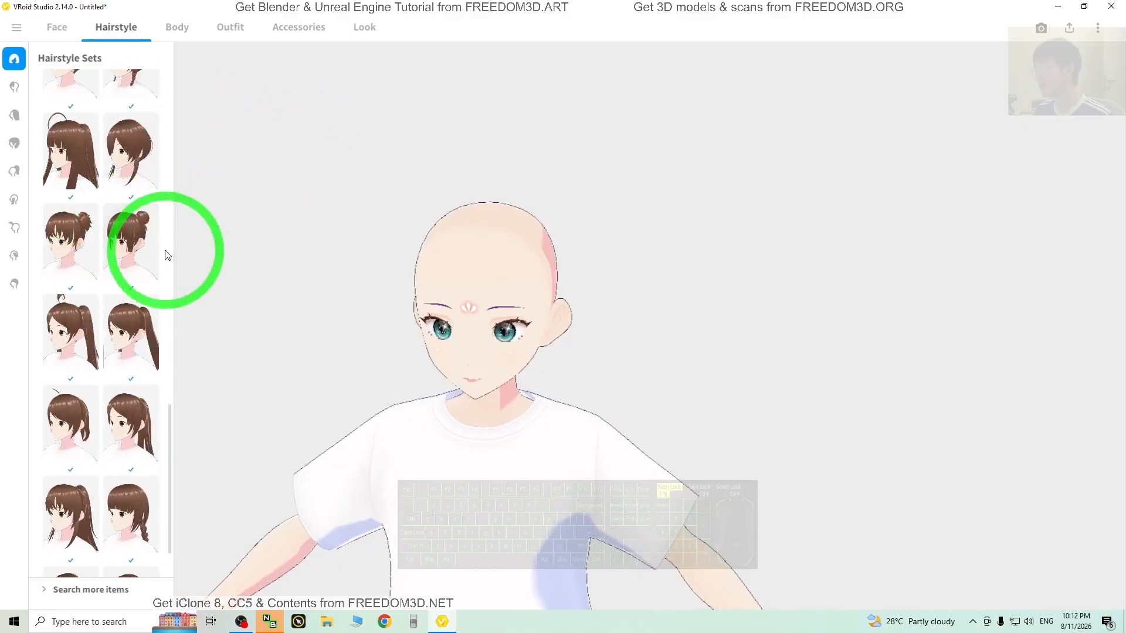
left_click(347, 213)
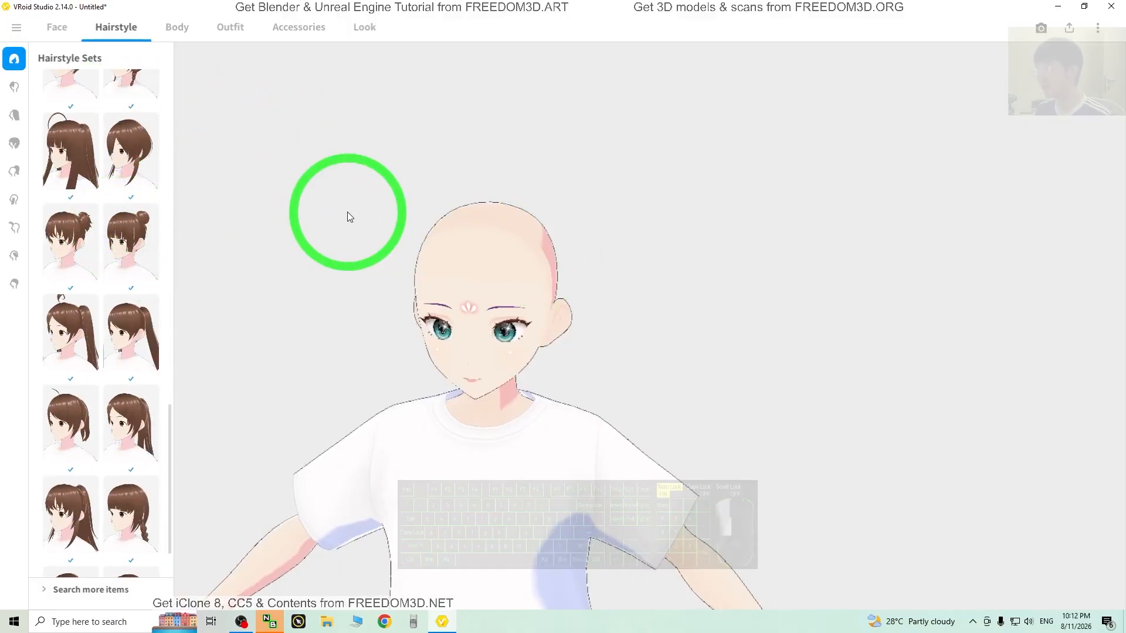
key("ctrl+z")
Apply the shoulder-length hairstyle set with a braided fringe and examine it from a three-quarter angle.
scroll(168, 235, "up", 5)
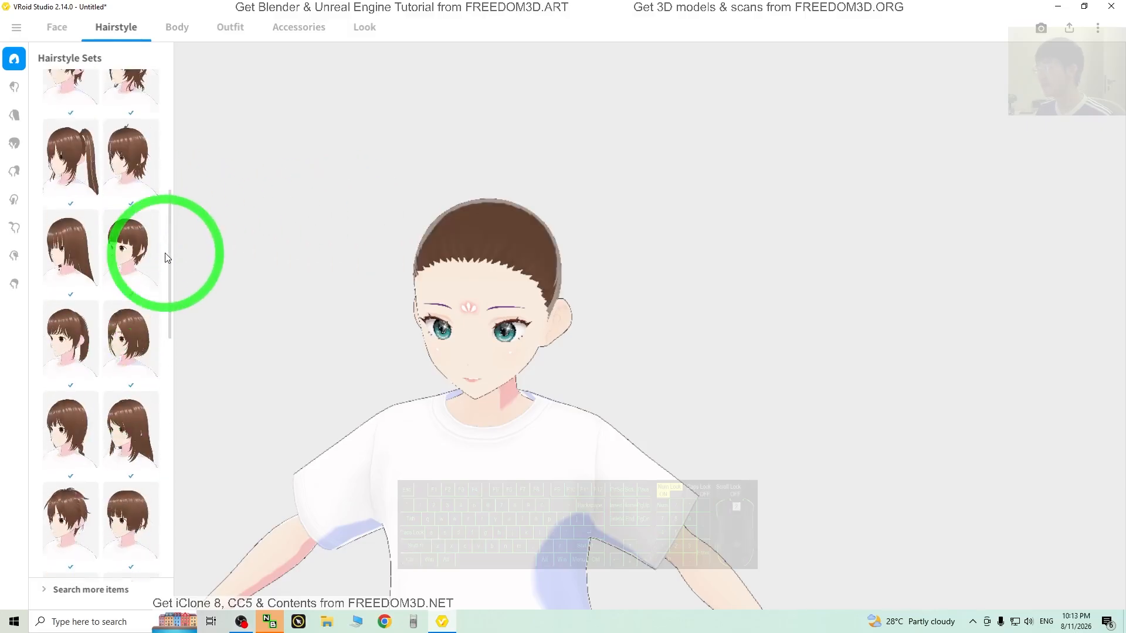
left_click_drag(169, 253, 180, 121)
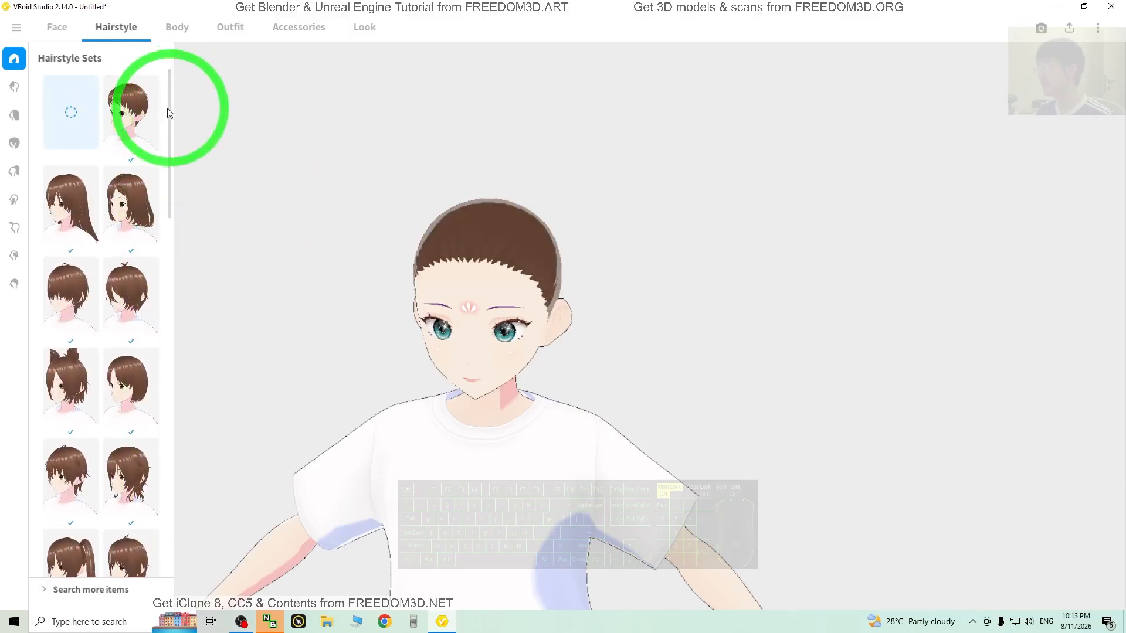
left_click(149, 208)
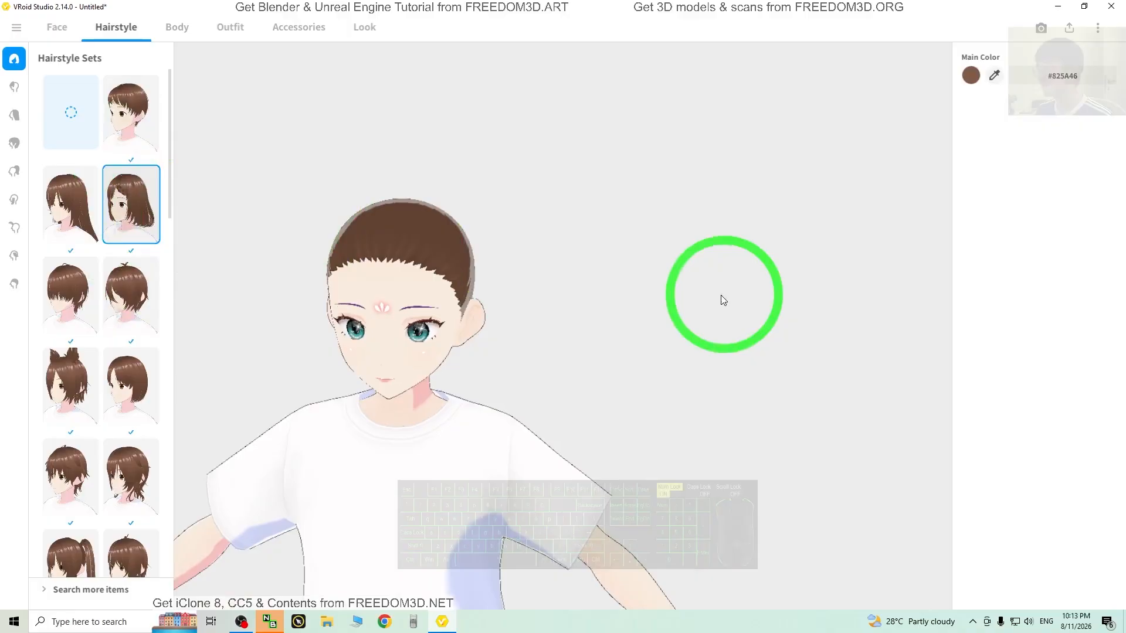
middle_click_drag(641, 394, 710, 374)
right_click_drag(721, 371, 761, 326)
scroll(655, 265, "up", 3)
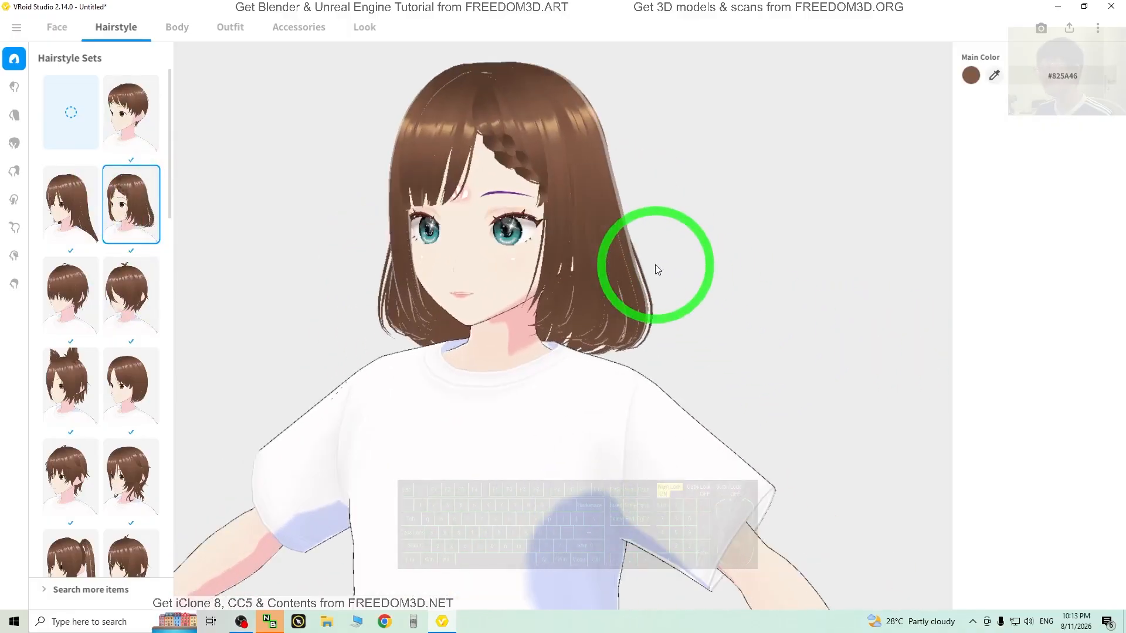
Set the main hair color to green #498246.
left_click(971, 75)
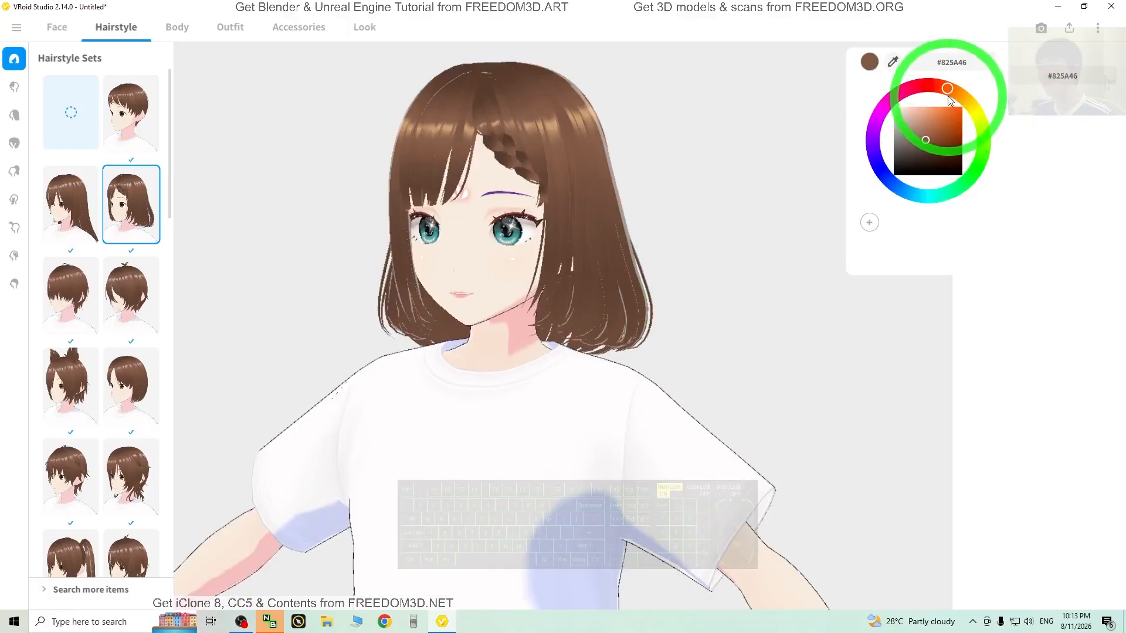
left_click_drag(948, 97, 993, 176)
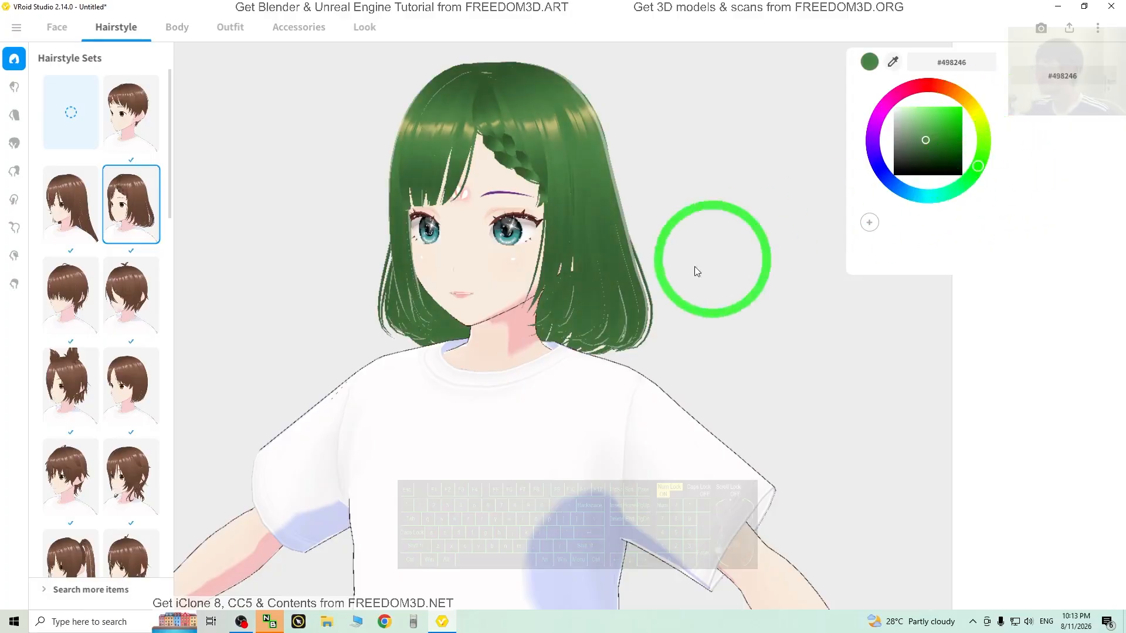
left_click(726, 346)
middle_click_drag(783, 379, 756, 340)
Examine the whole-body presets and parameters, then look through the complete outfit sets.
left_click(177, 28)
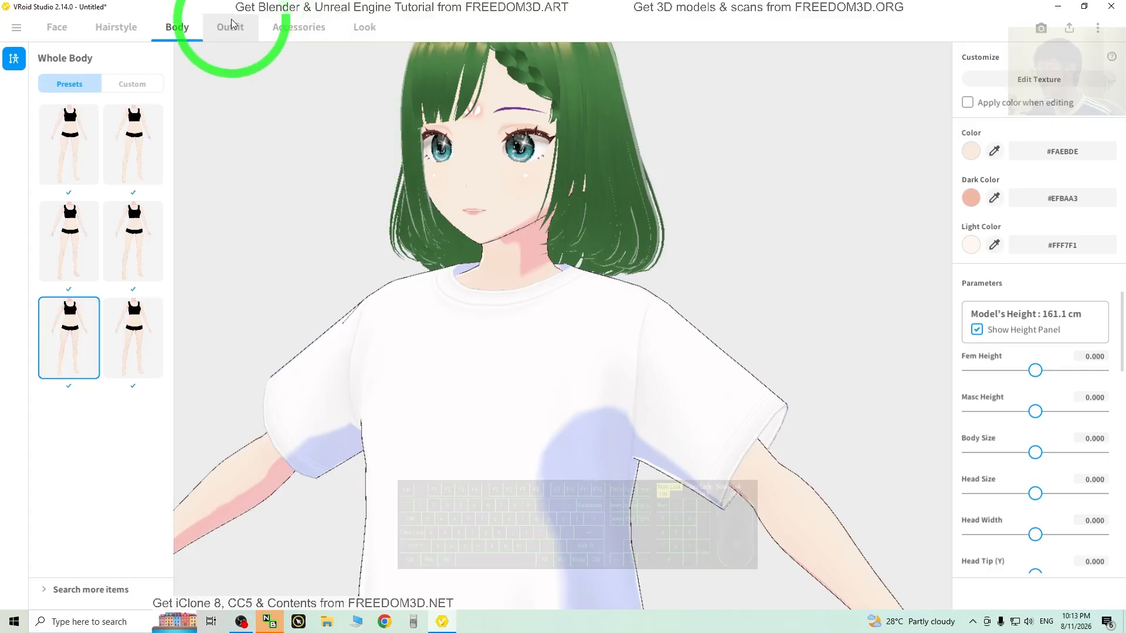
scroll(675, 260, "down", 2)
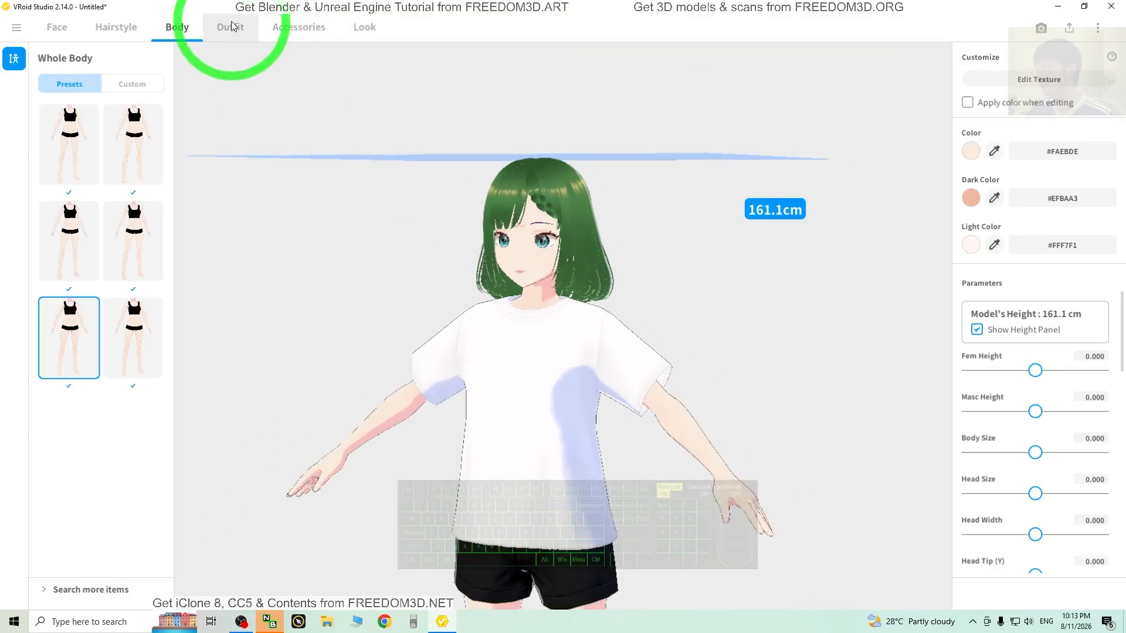
left_click(231, 29)
scroll(126, 393, "down", 10)
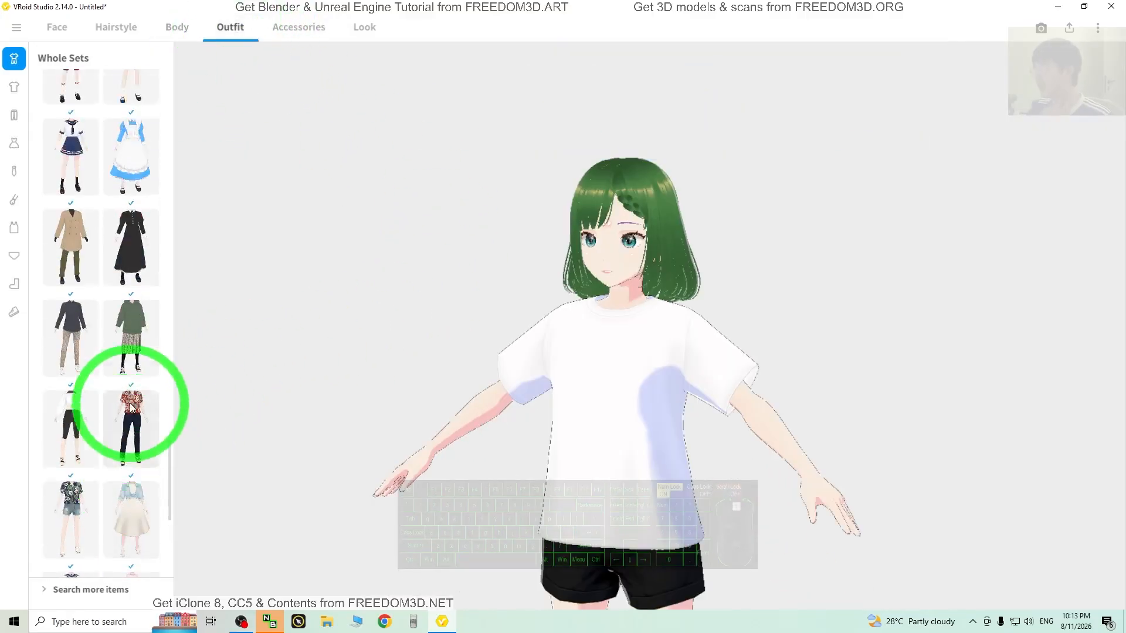
left_click_drag(169, 390, 179, 90)
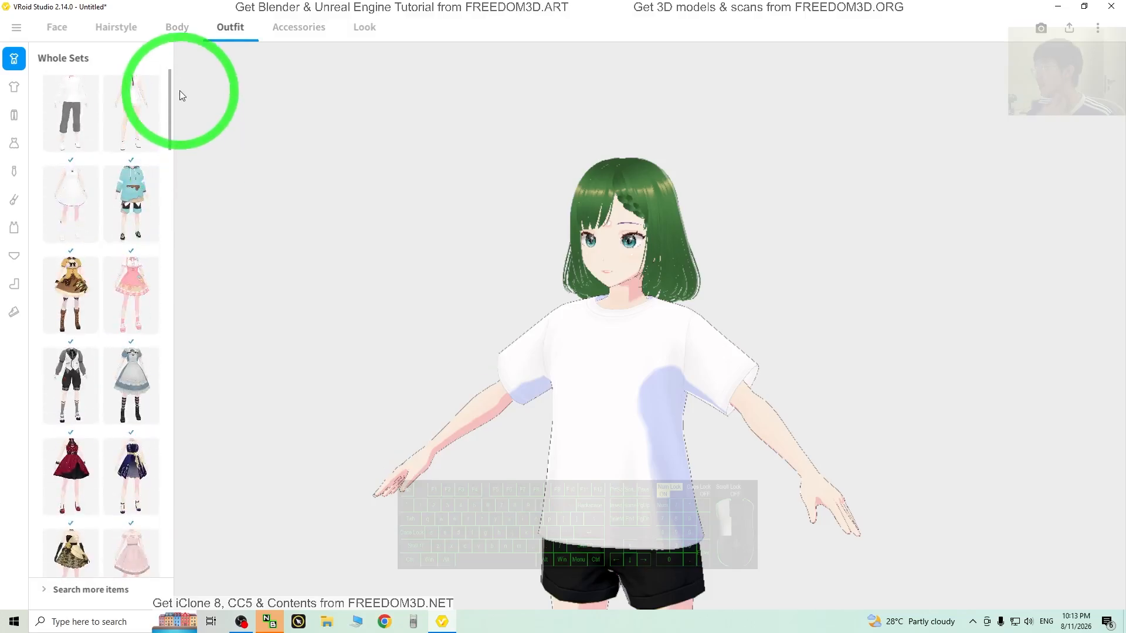
Remove the white T-shirt by choosing the empty preset for tops.
left_click(11, 95)
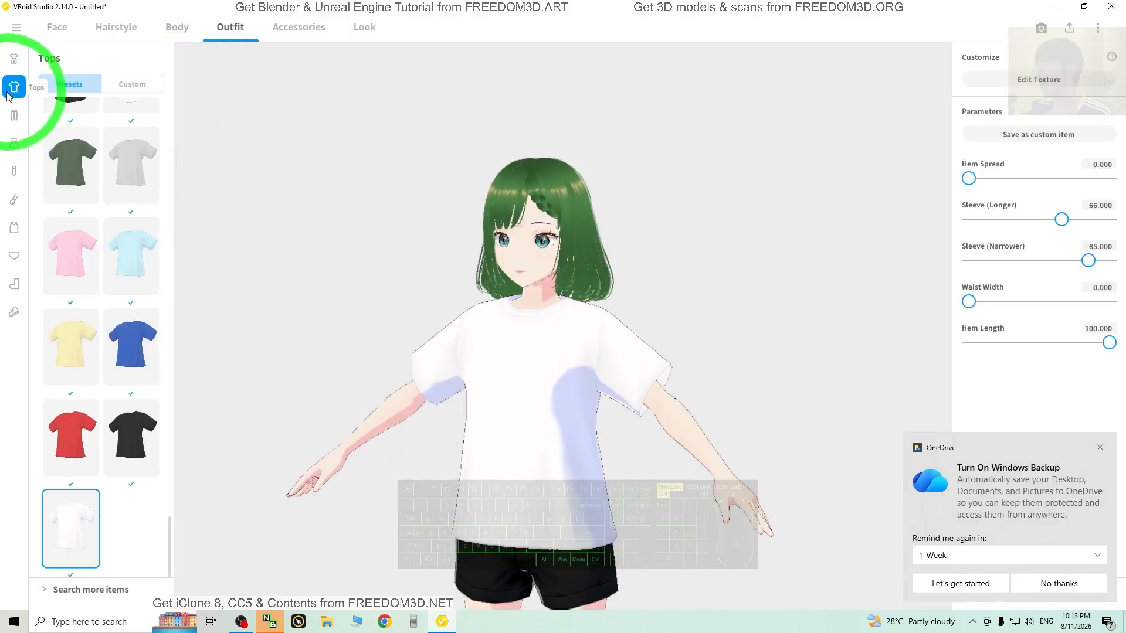
scroll(102, 256, "up", 5)
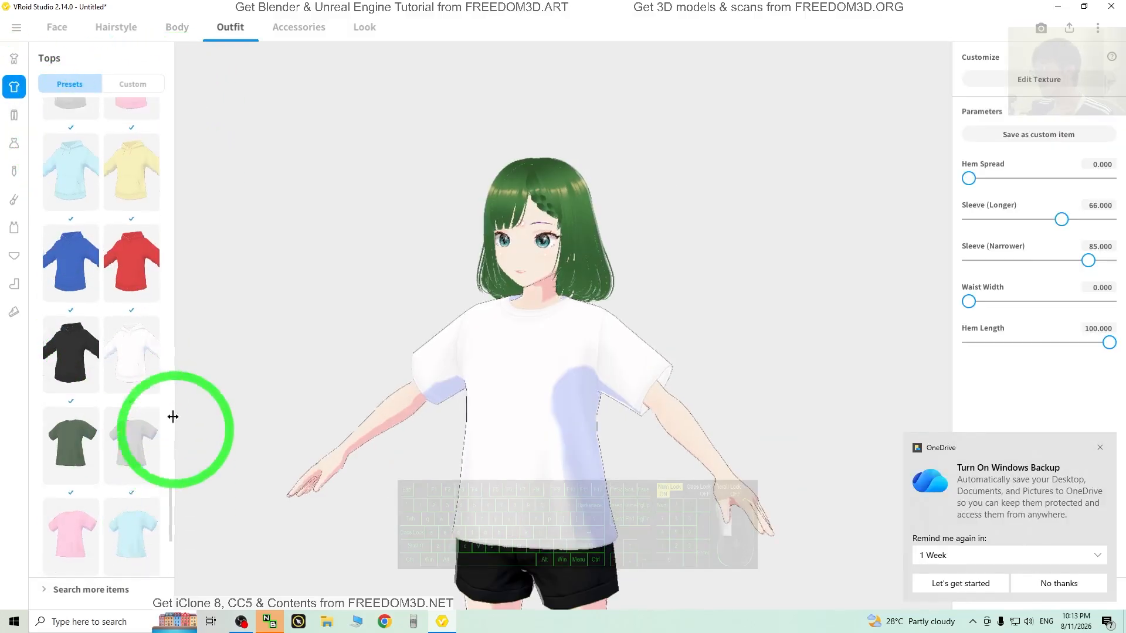
left_click_drag(167, 494, 168, 96)
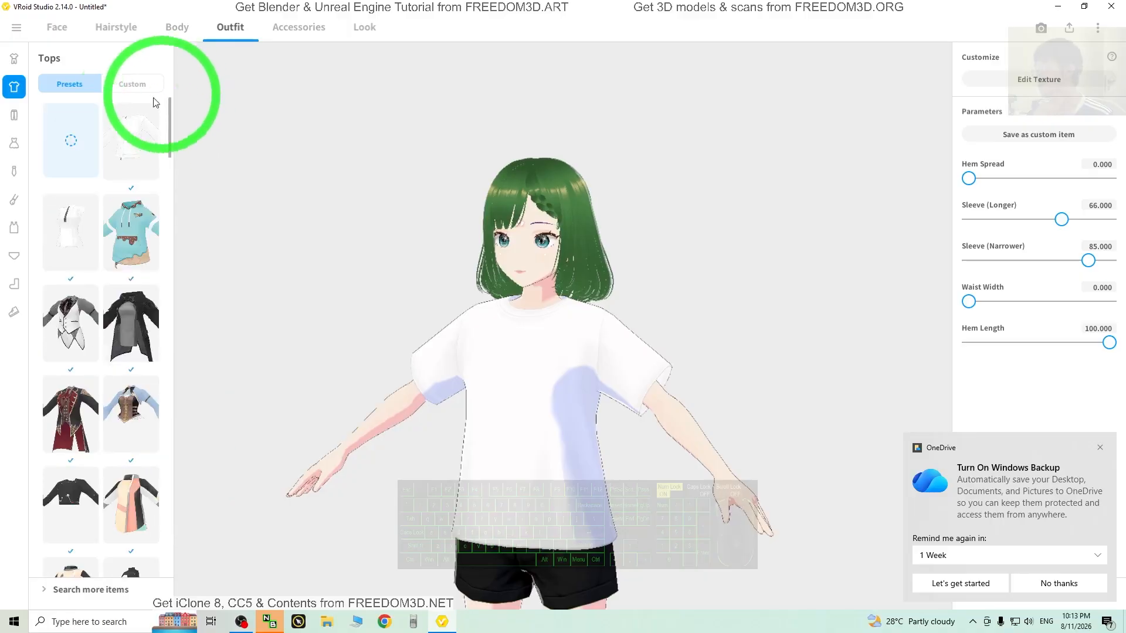
left_click(75, 125)
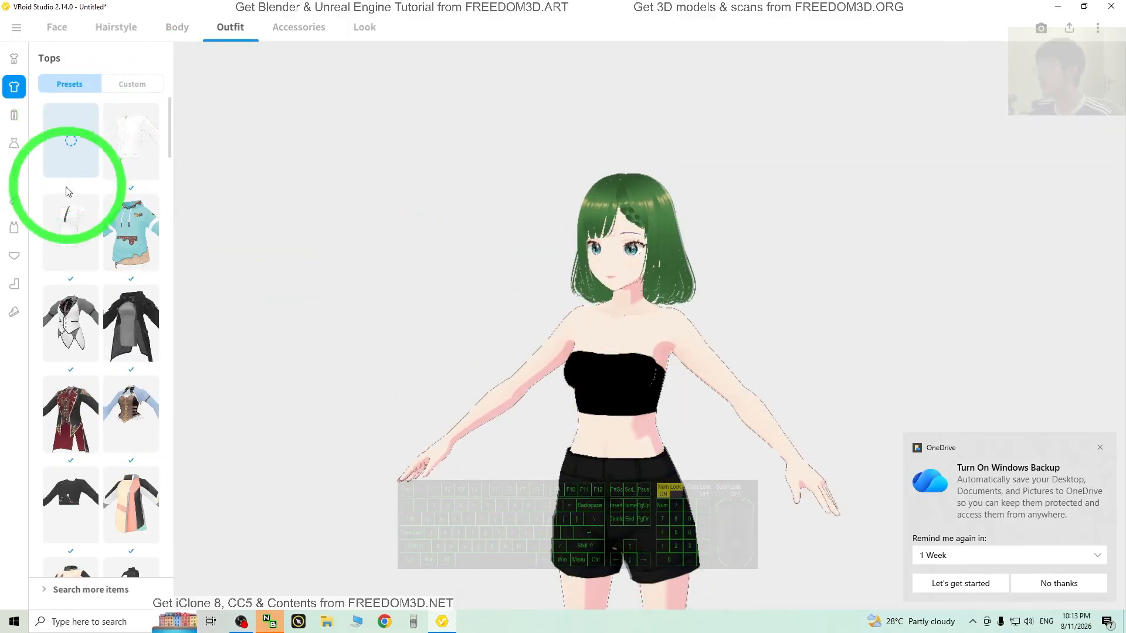
Remove the black shorts by choosing the empty preset for bottoms.
left_click(15, 118)
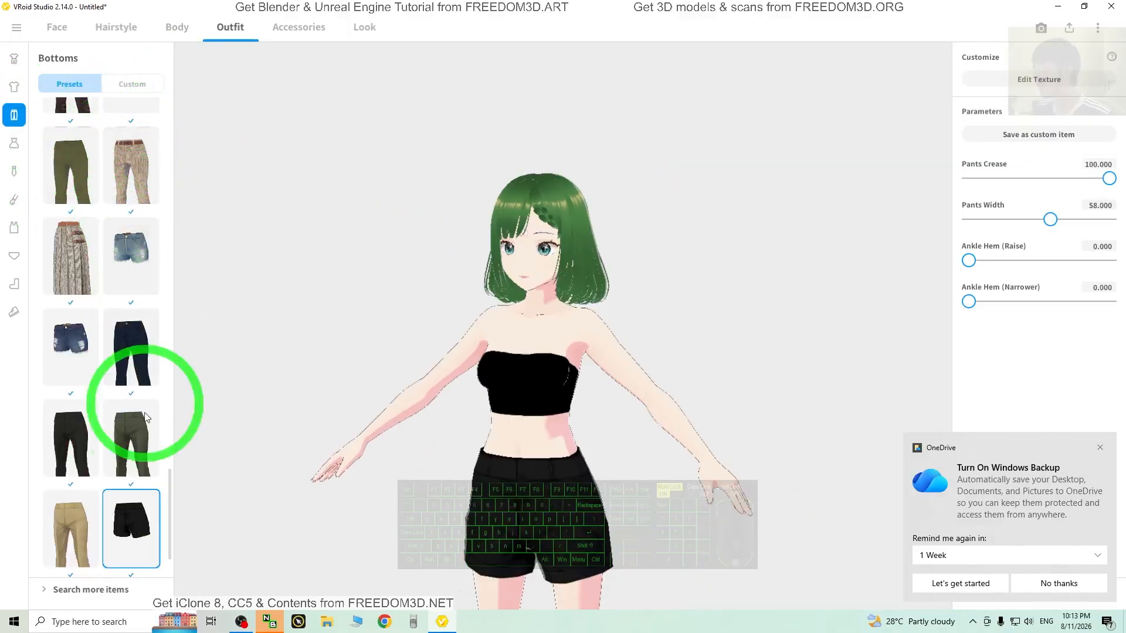
left_click_drag(166, 457, 171, 131)
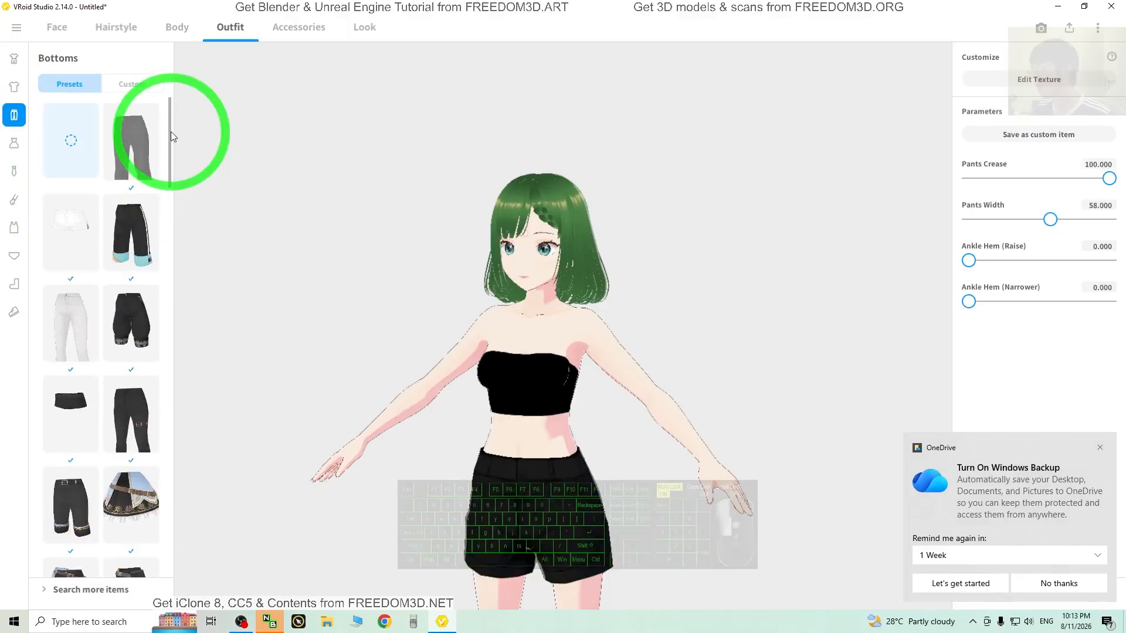
left_click(76, 144)
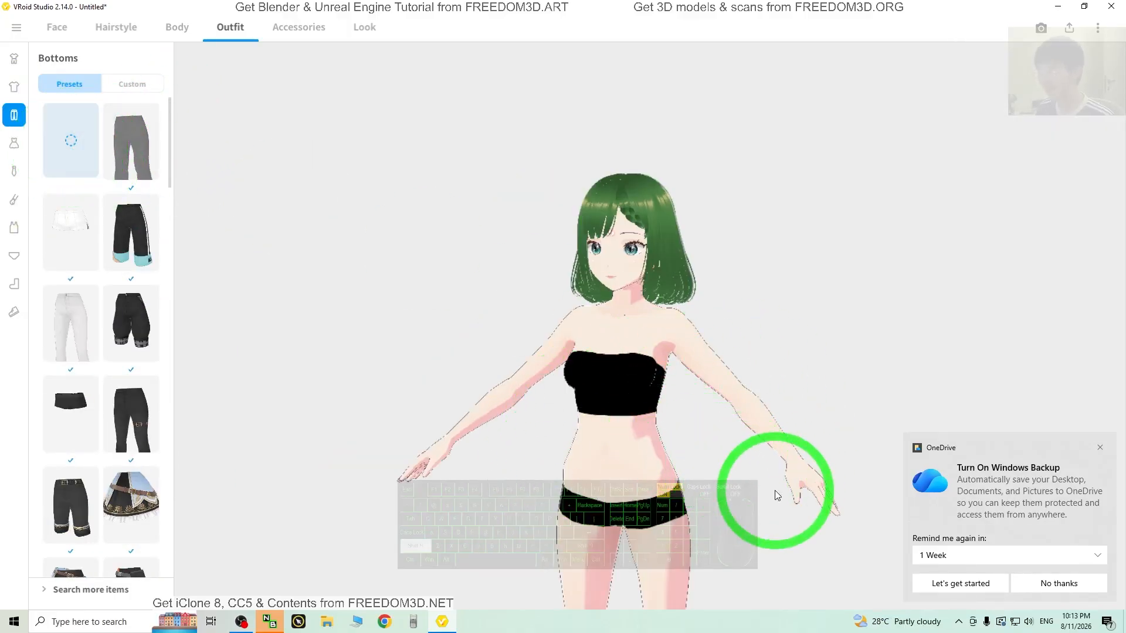
Try the blue-and-black belted skirt and examine it from several angles, then choose the short white bottoms preset.
middle_click_drag(775, 490, 717, 382, "shift")
mouse_move(728, 443)
middle_mouse_down()
mouse_move(762, 459)
mouse_move(715, 460)
middle_mouse_up()
right_click_drag(715, 459, 698, 484)
left_click(129, 507)
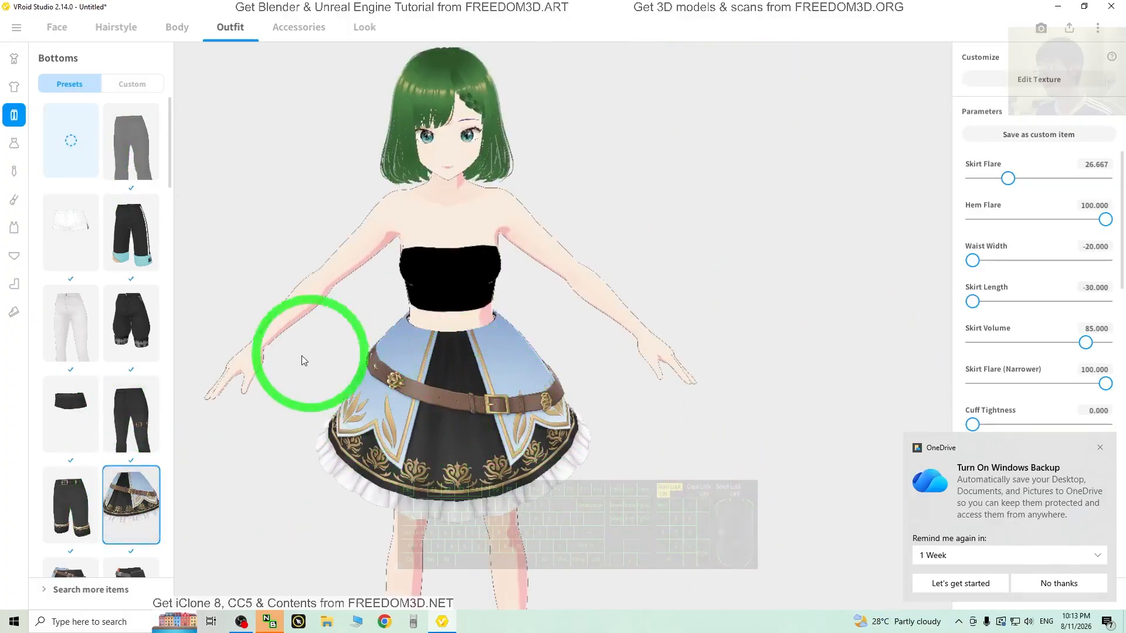
scroll(219, 387, "down", 2)
scroll(276, 431, "up", 1)
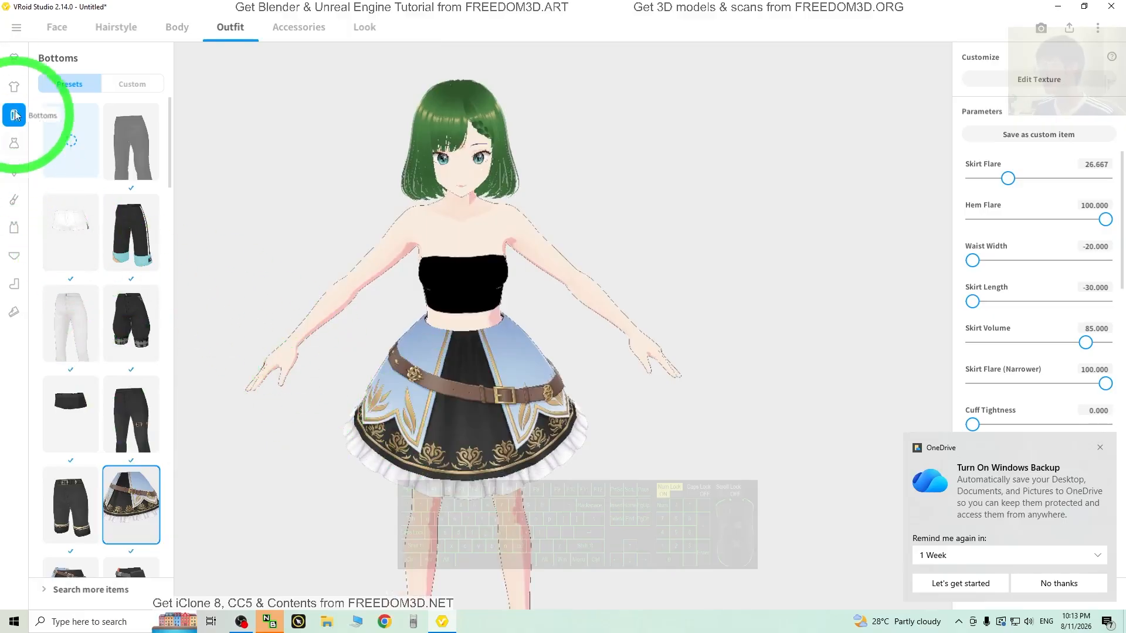
middle_click_drag(742, 504, 774, 498)
right_click_drag(774, 498, 719, 485)
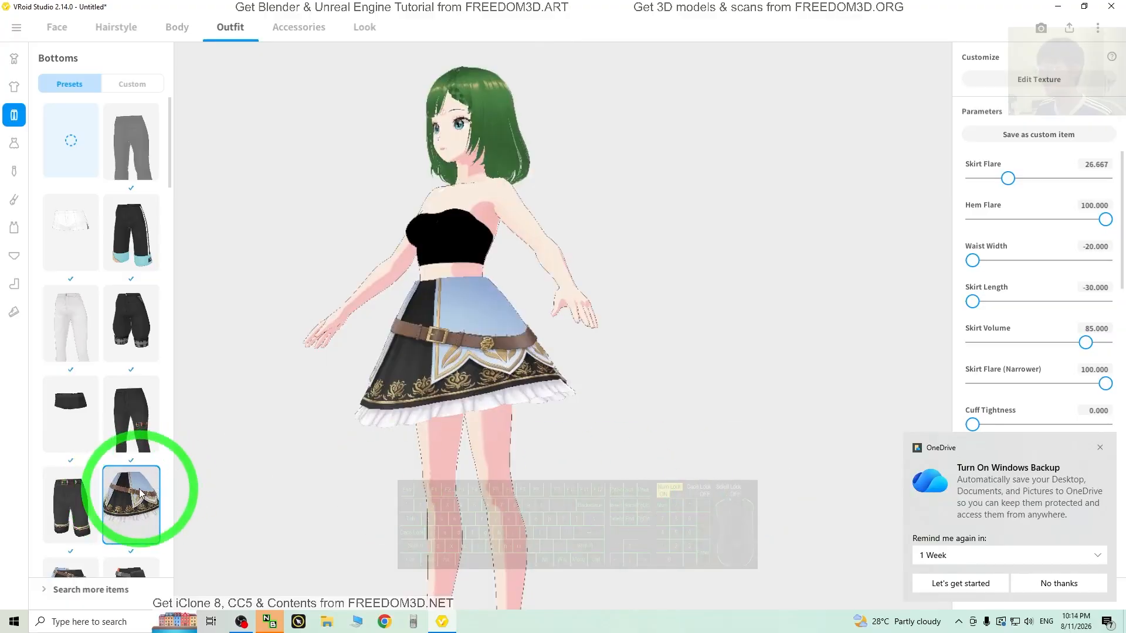
left_click(59, 238)
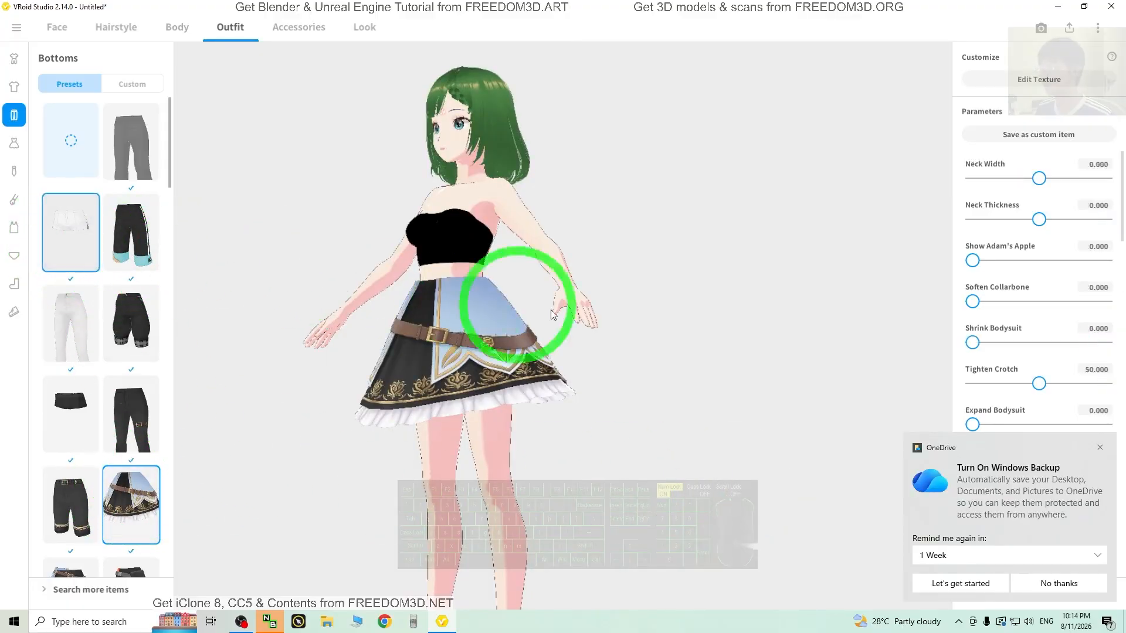
Remove the short white bottoms by choosing the empty preset for bottoms.
right_click_drag(596, 378, 698, 441)
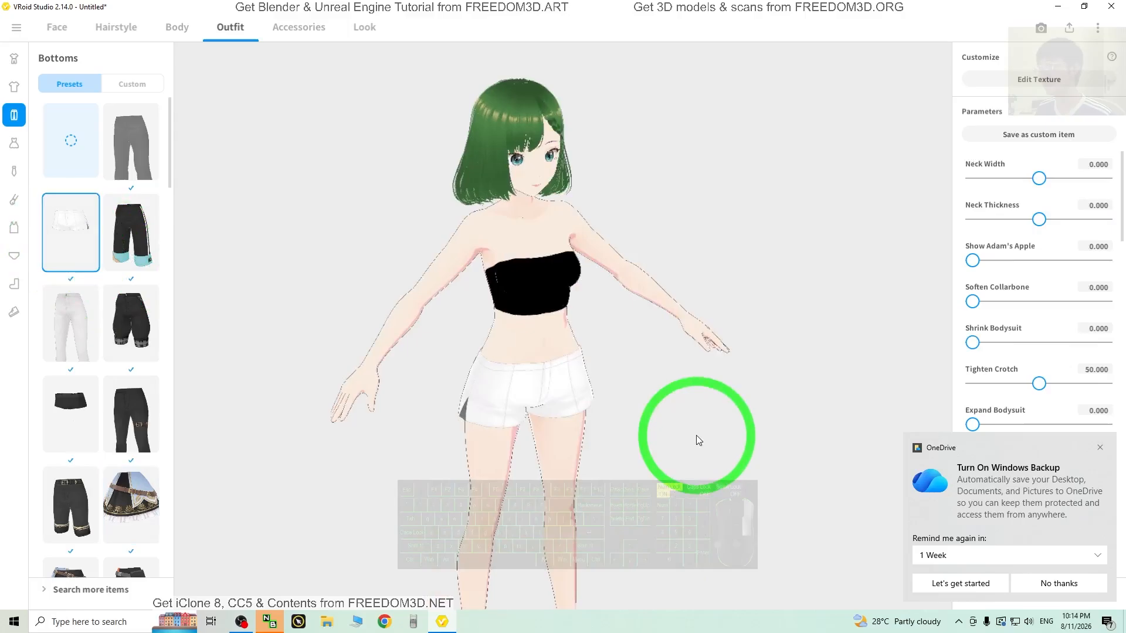
left_click(89, 140)
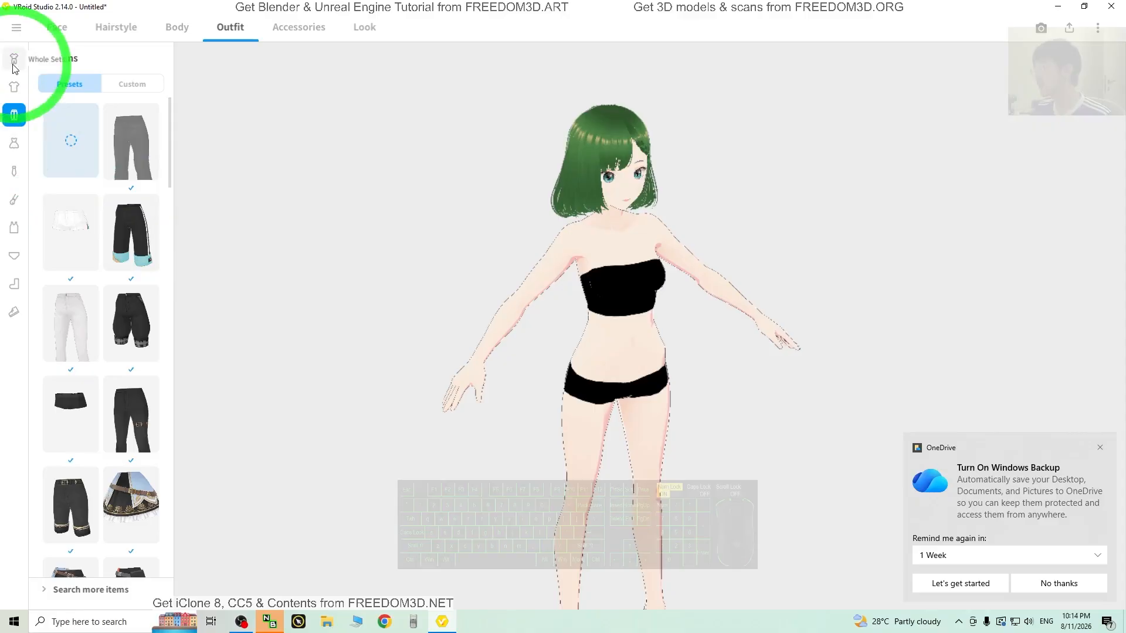
Try the different whole-body presets on the character and compare their effect on the figure.
left_click(176, 29)
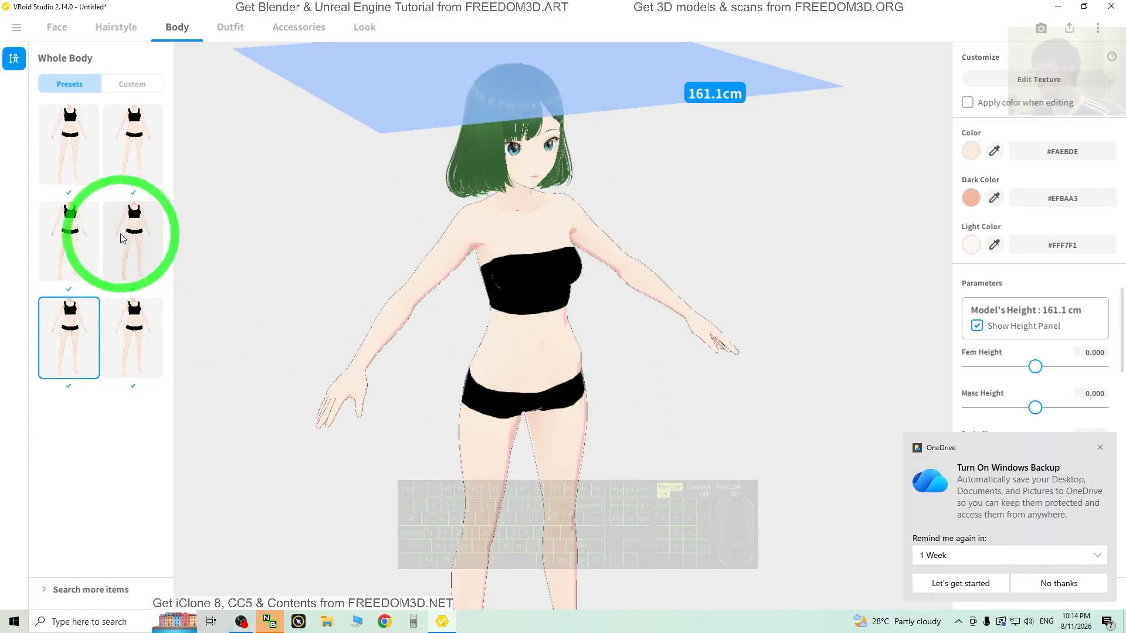
scroll(332, 315, "up", 3)
scroll(522, 240, "down", 1)
left_click_drag(727, 406, 720, 437)
right_click_drag(719, 435, 756, 432)
left_click(78, 241)
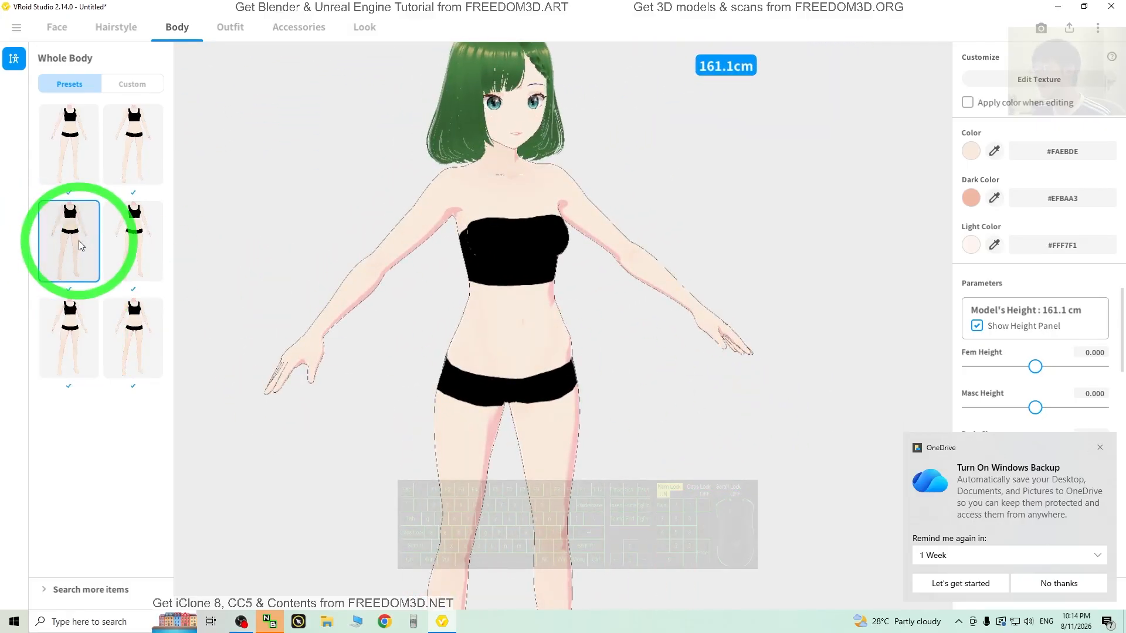
left_click(71, 329)
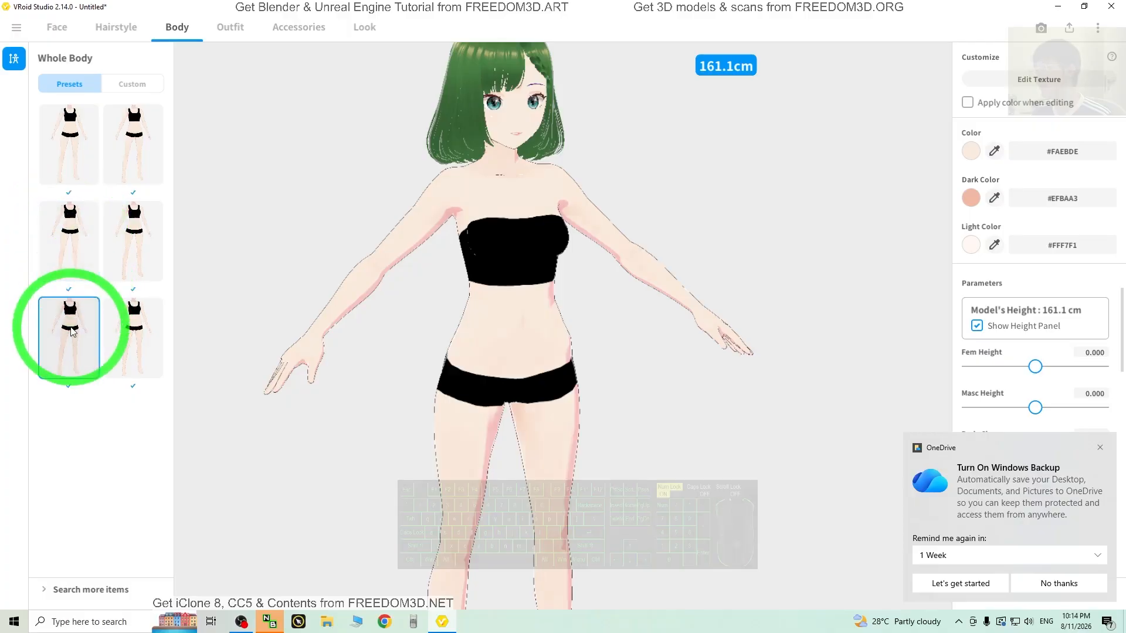
left_click(71, 233)
left_click(129, 243)
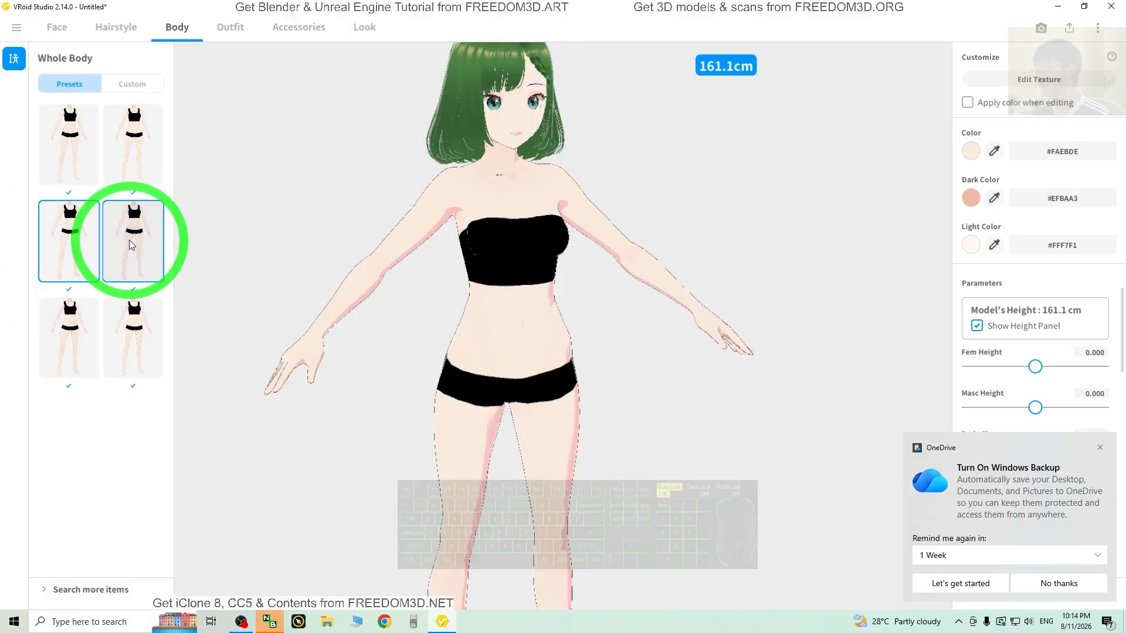
left_click(154, 349)
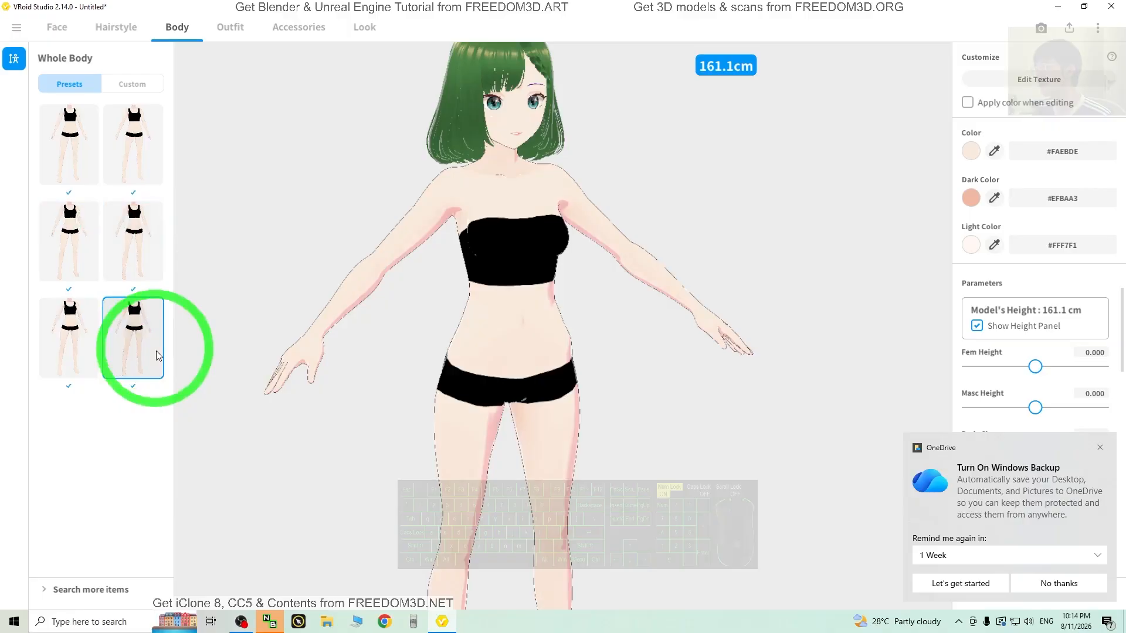
left_click(129, 150)
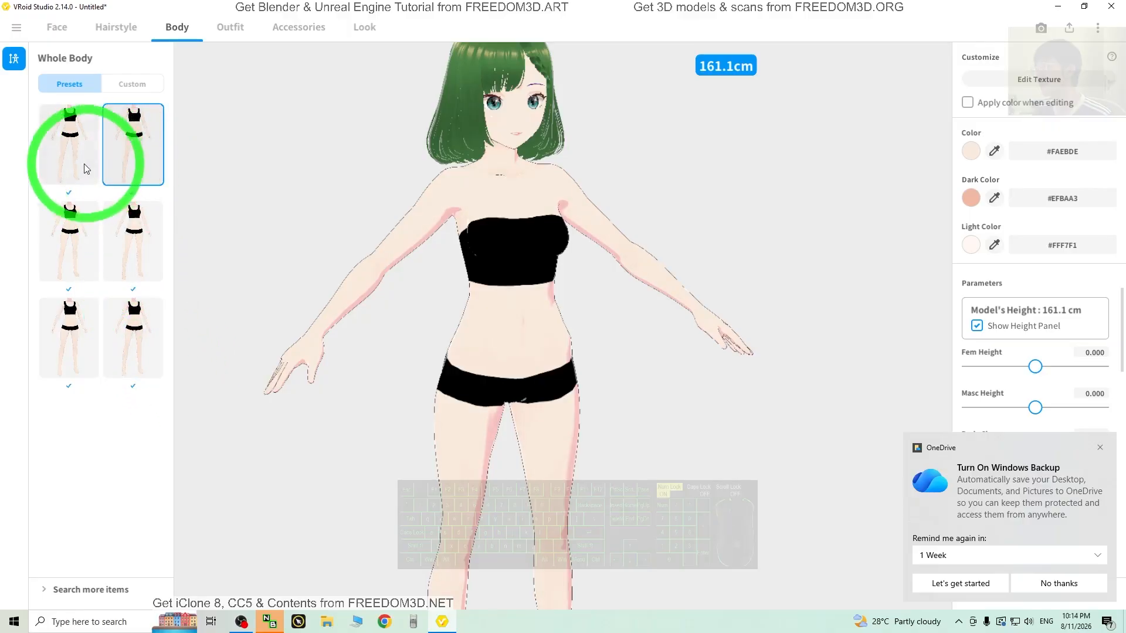
Check the custom whole-body items, then apply the first body preset in the second row of the presets.
left_click(132, 85)
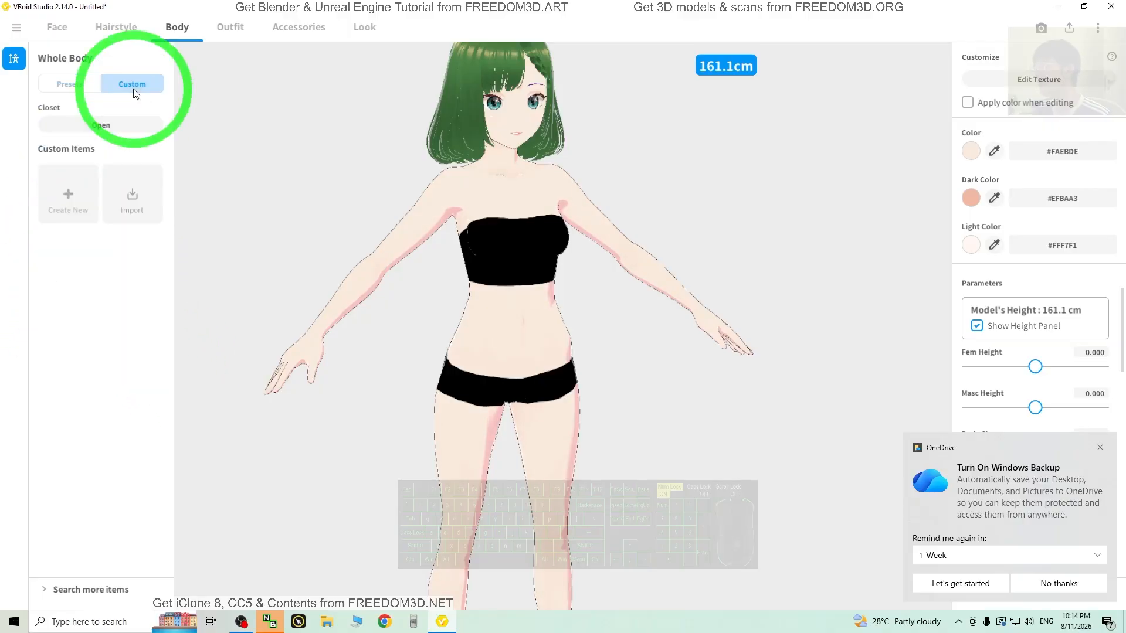
left_click(70, 84)
left_click(65, 329)
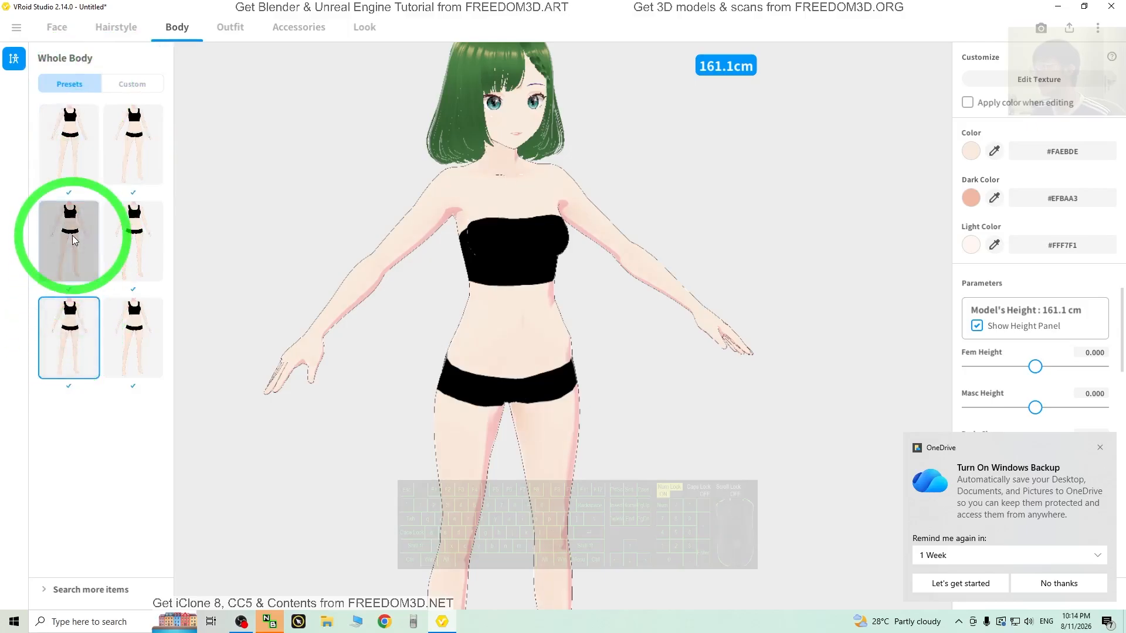
left_click(71, 240)
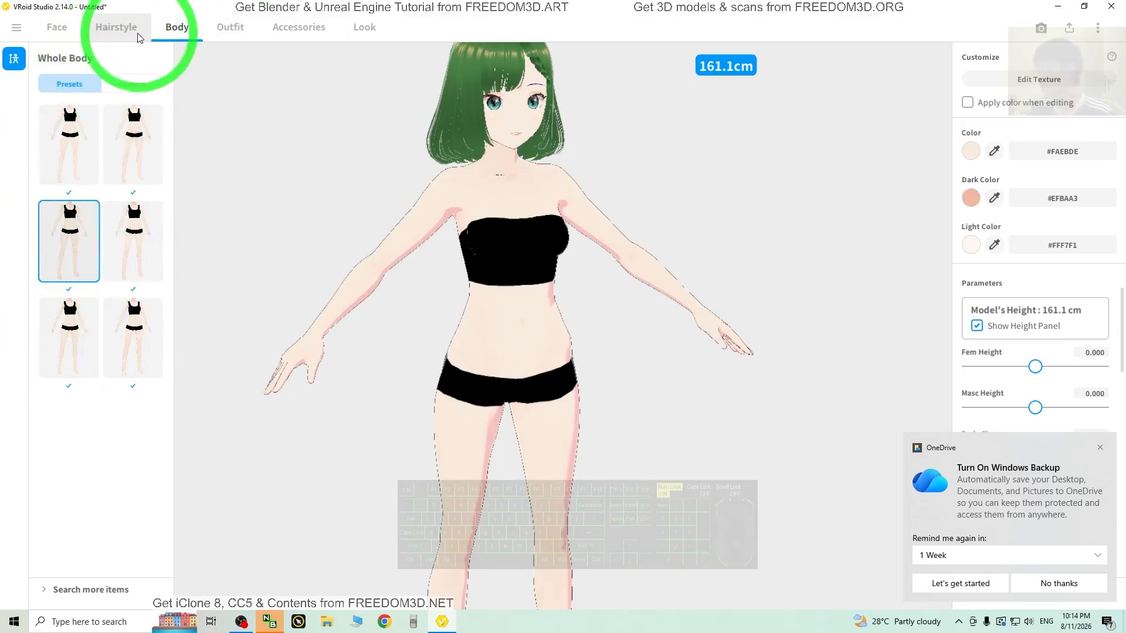
Remove the character's black sneakers by choosing the empty preset for shoes, and check the bare feet.
left_click(227, 29)
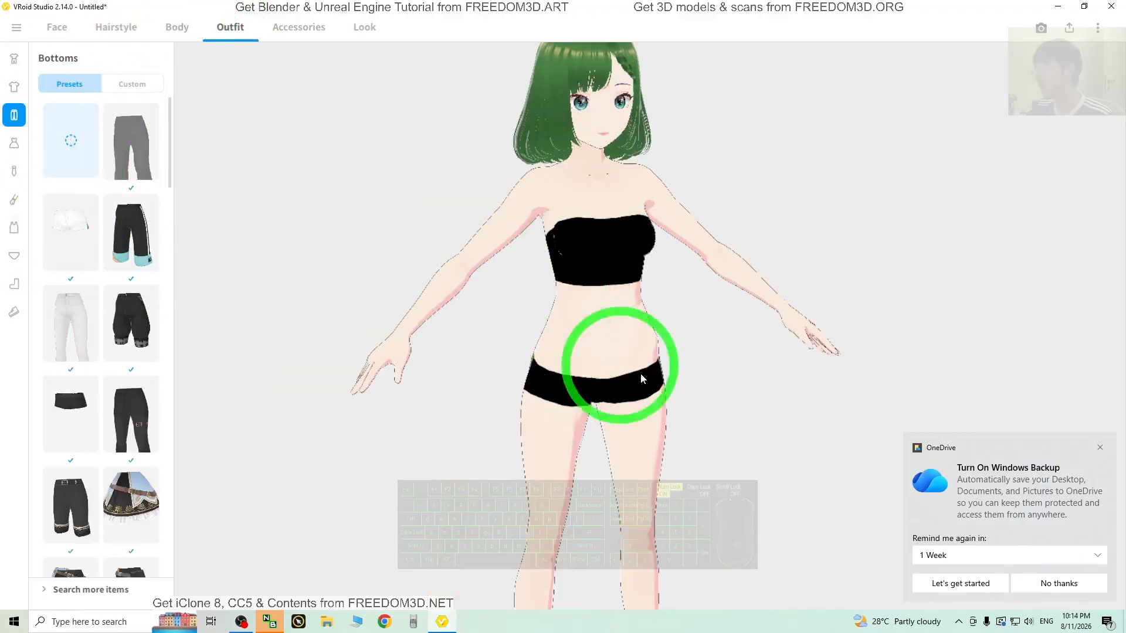
scroll(716, 414, "down", 3)
middle_click_drag(757, 452, 675, 373)
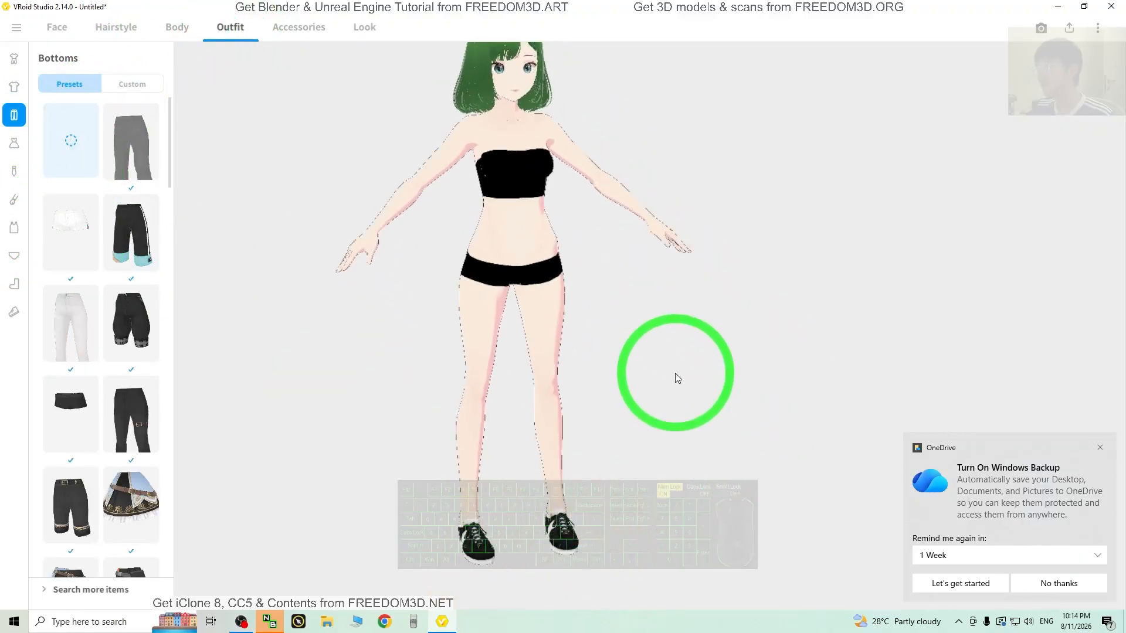
right_click_drag(729, 437, 568, 482)
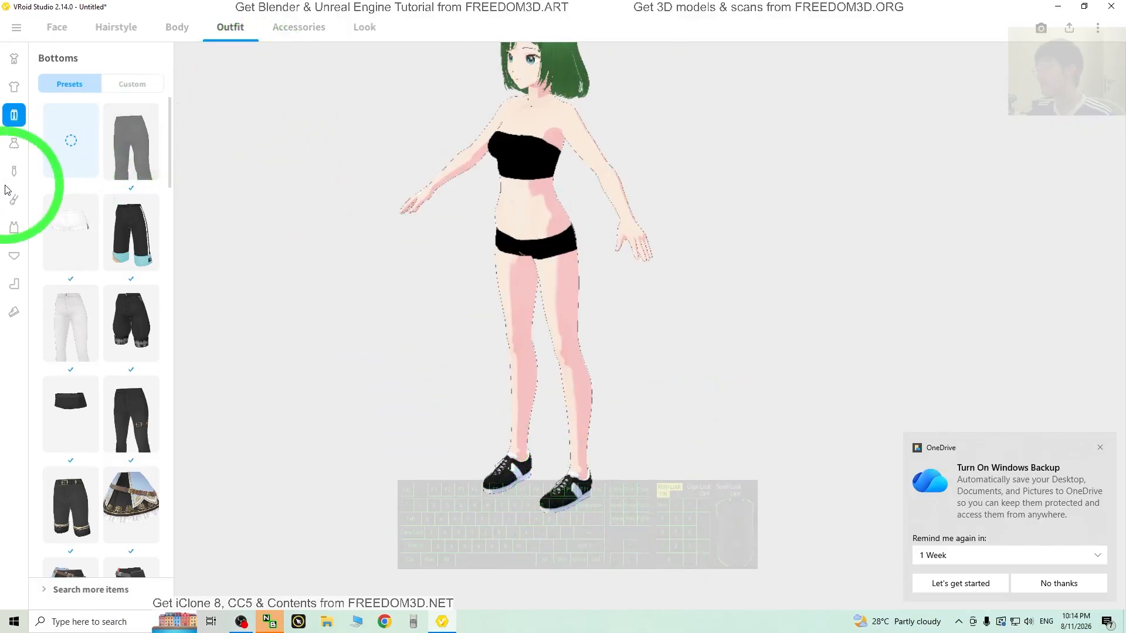
left_click(15, 315)
scroll(117, 293, "down", 5)
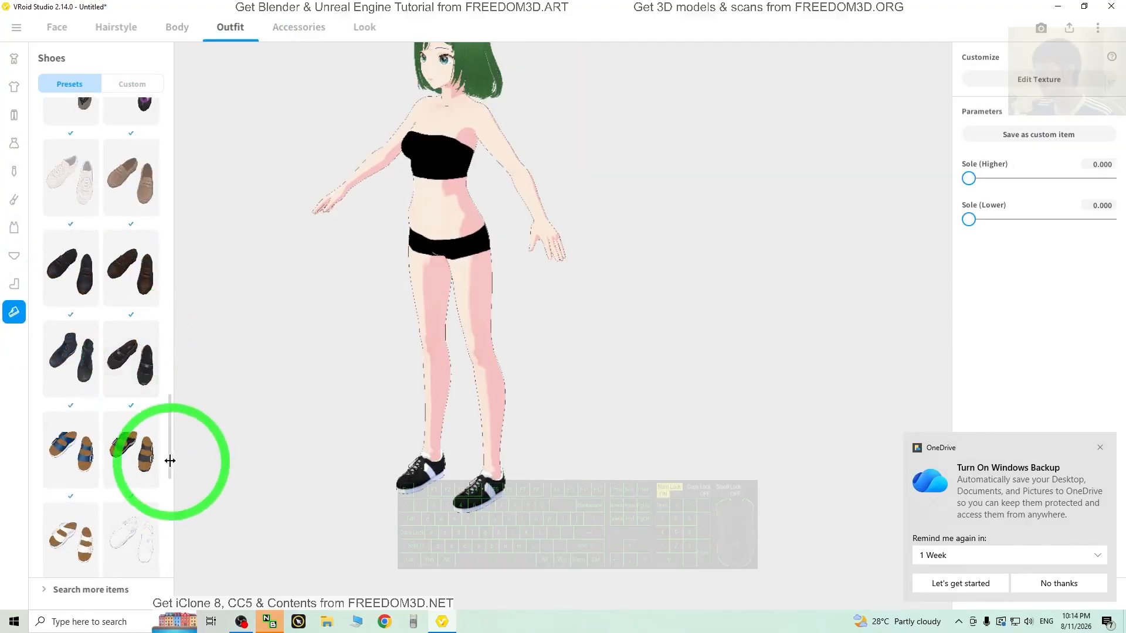
left_click_drag(169, 461, 178, 119)
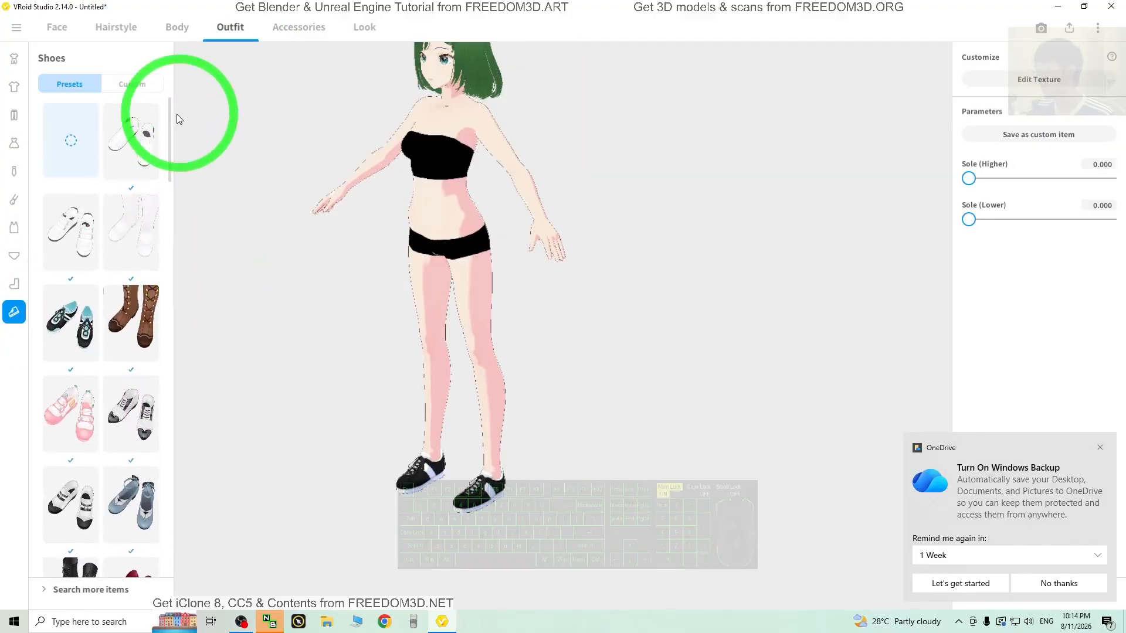
left_click(75, 136)
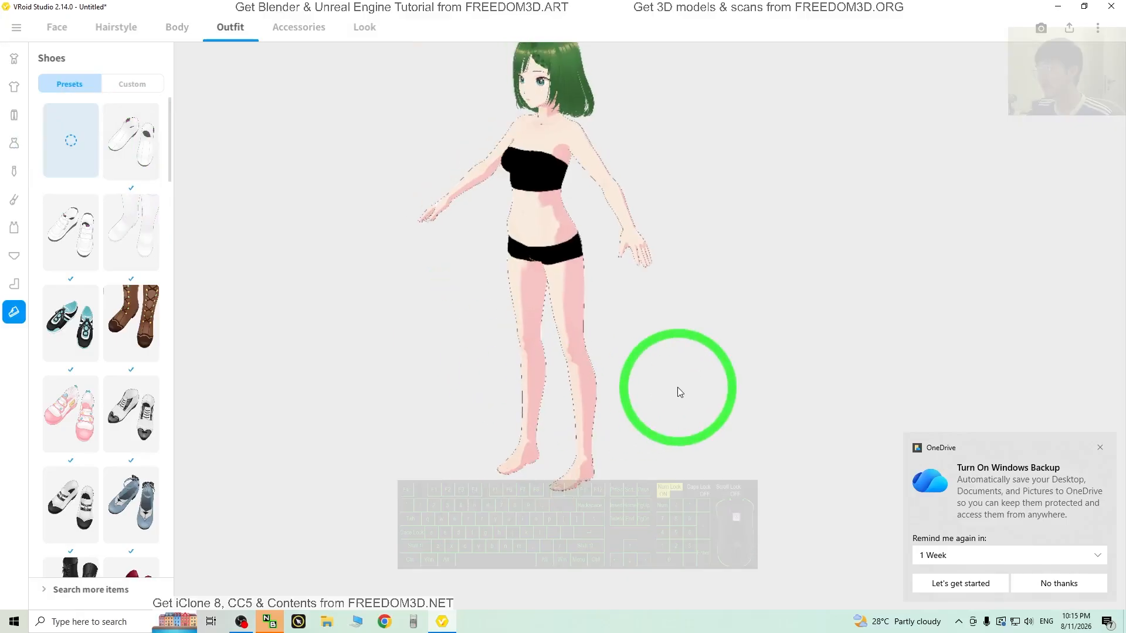
right_click_drag(677, 387, 479, 264)
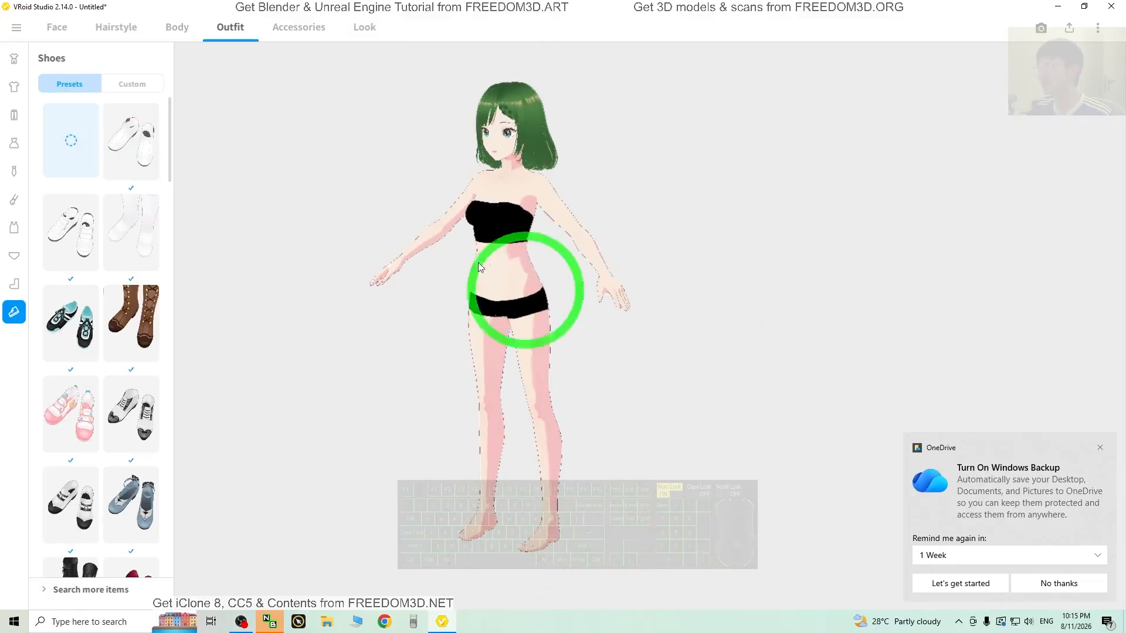
Look over the accessories and the look settings, and dismiss the OneDrive backup notification.
left_click(310, 28)
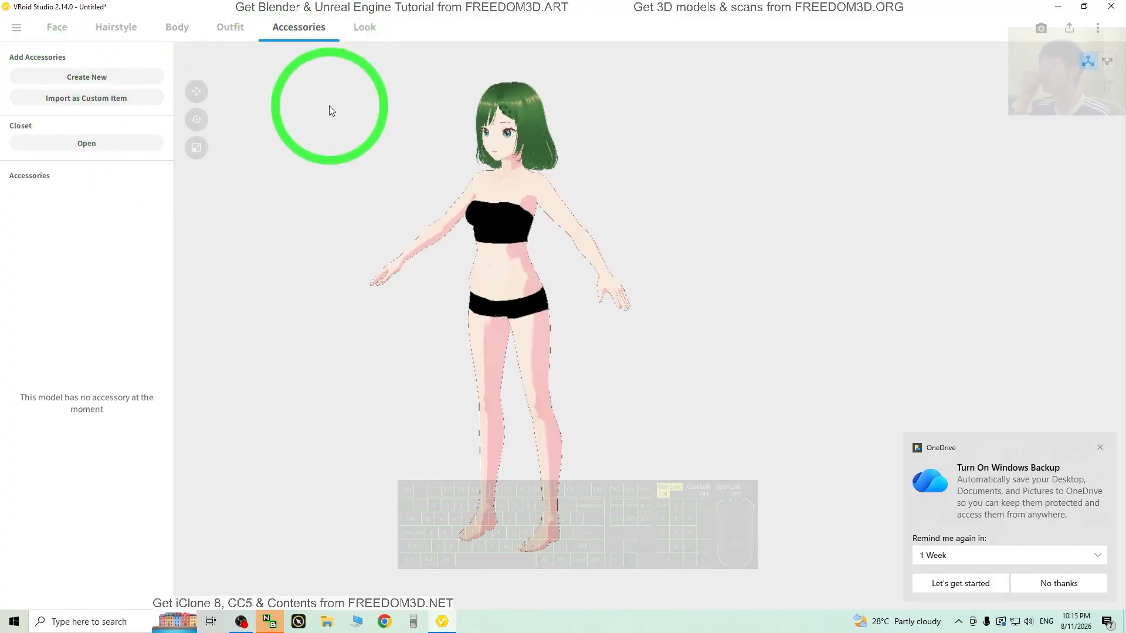
left_click(363, 27)
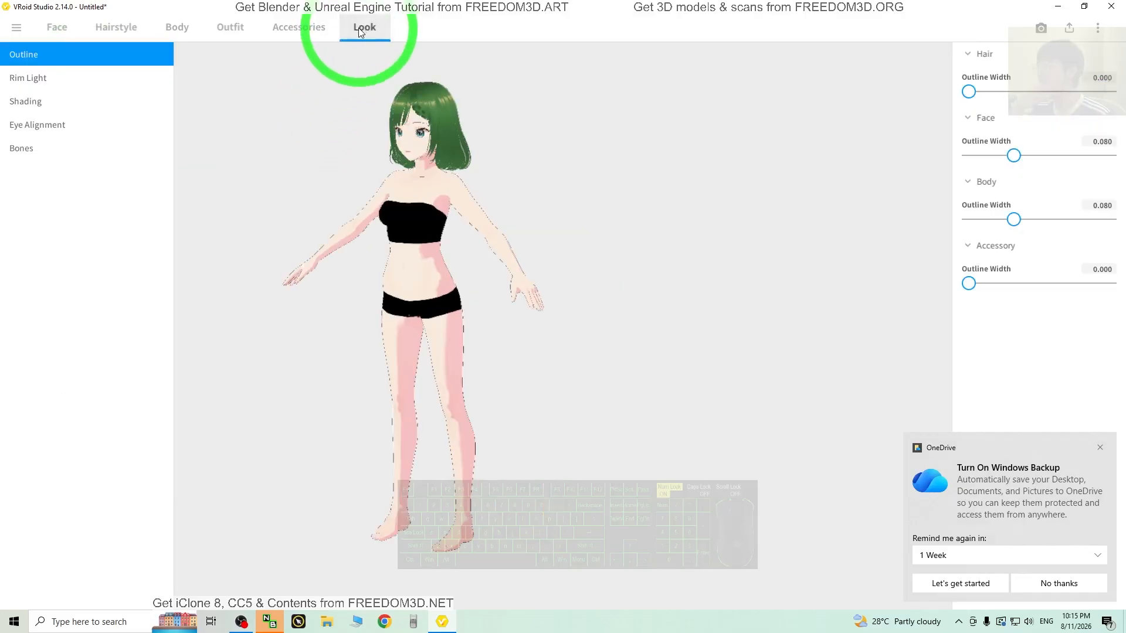
left_click(294, 27)
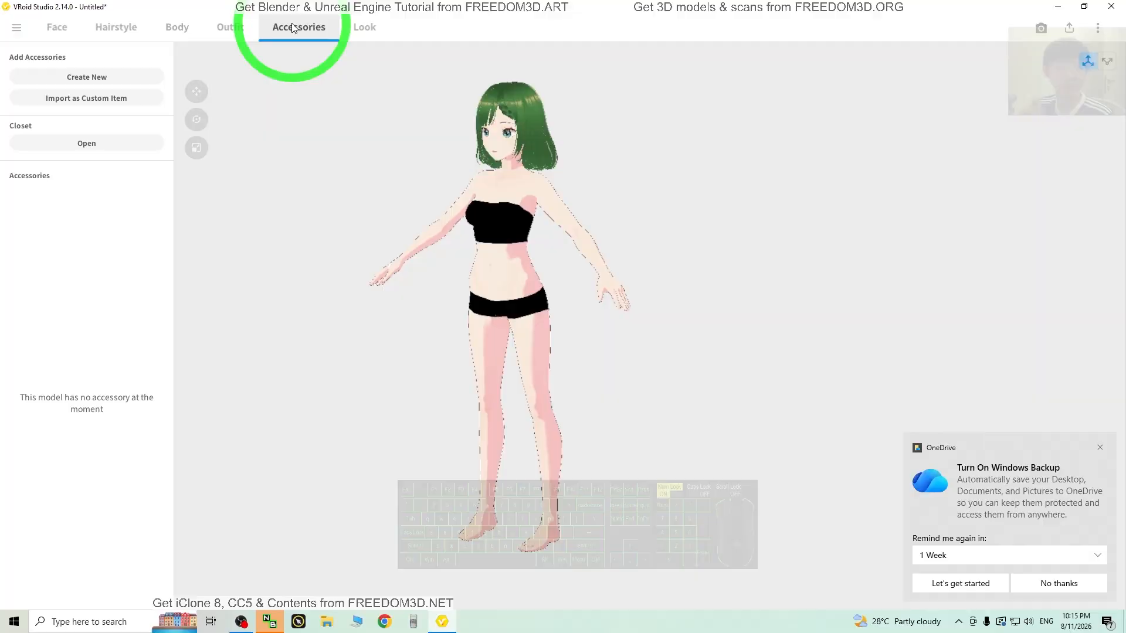
left_click(1102, 450)
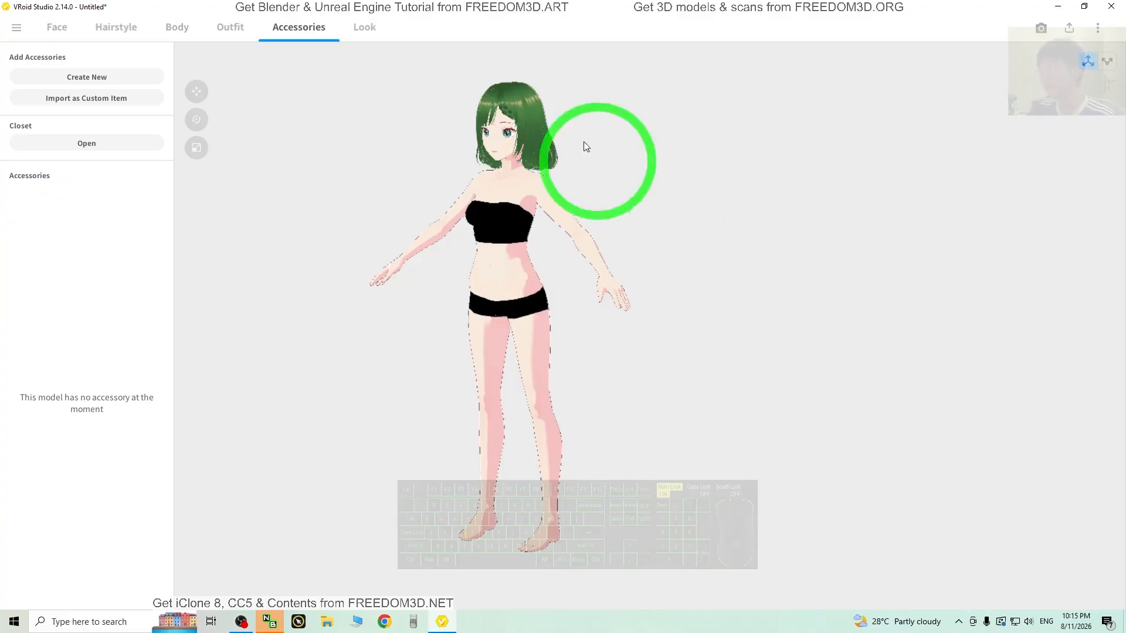
Uncover the desktop, save the model there as model01 in VRoid (*.vroid) format, check the saved file and maximize the window again.
left_click_drag(471, 1, 595, 28)
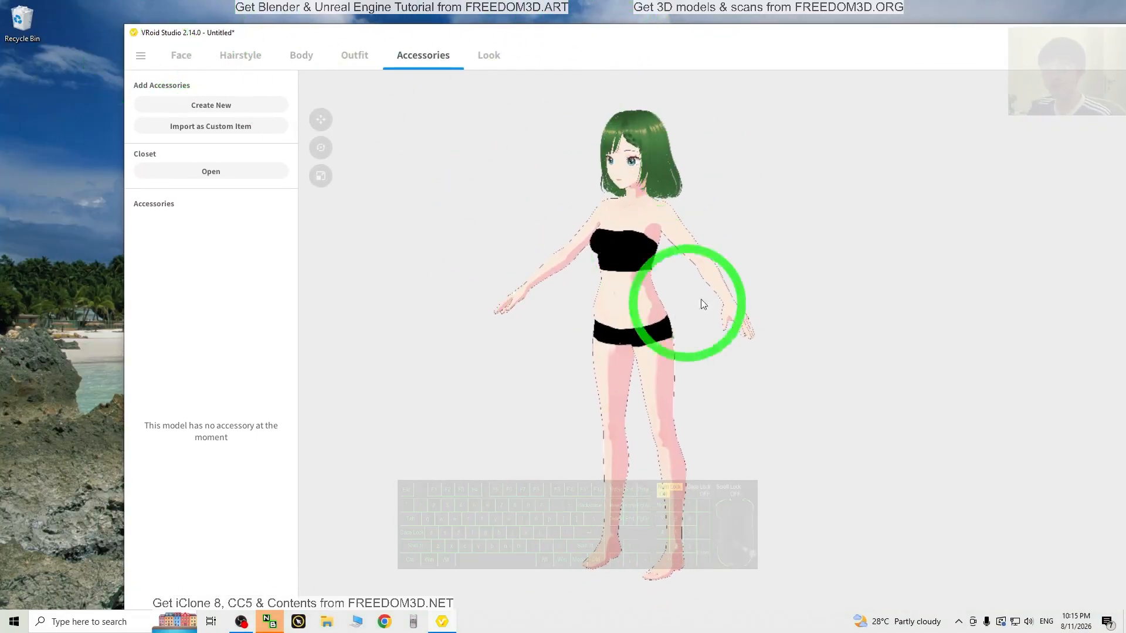
middle_click_drag(812, 402, 829, 420)
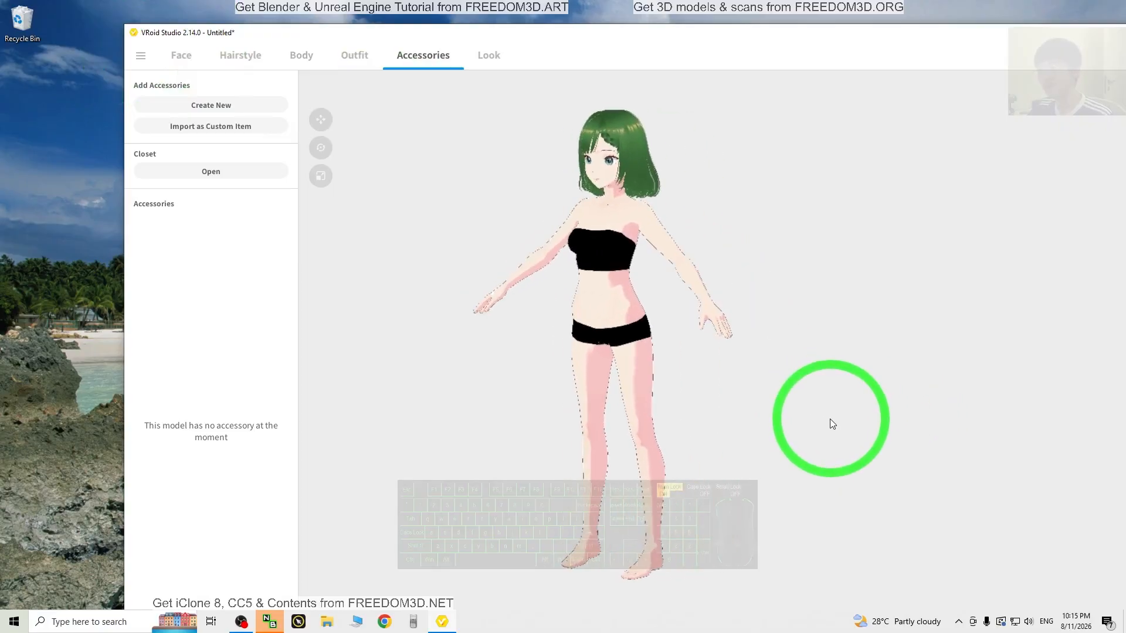
mouse_move(829, 420)
right_mouse_down()
mouse_move(991, 426)
mouse_move(839, 417)
right_mouse_up()
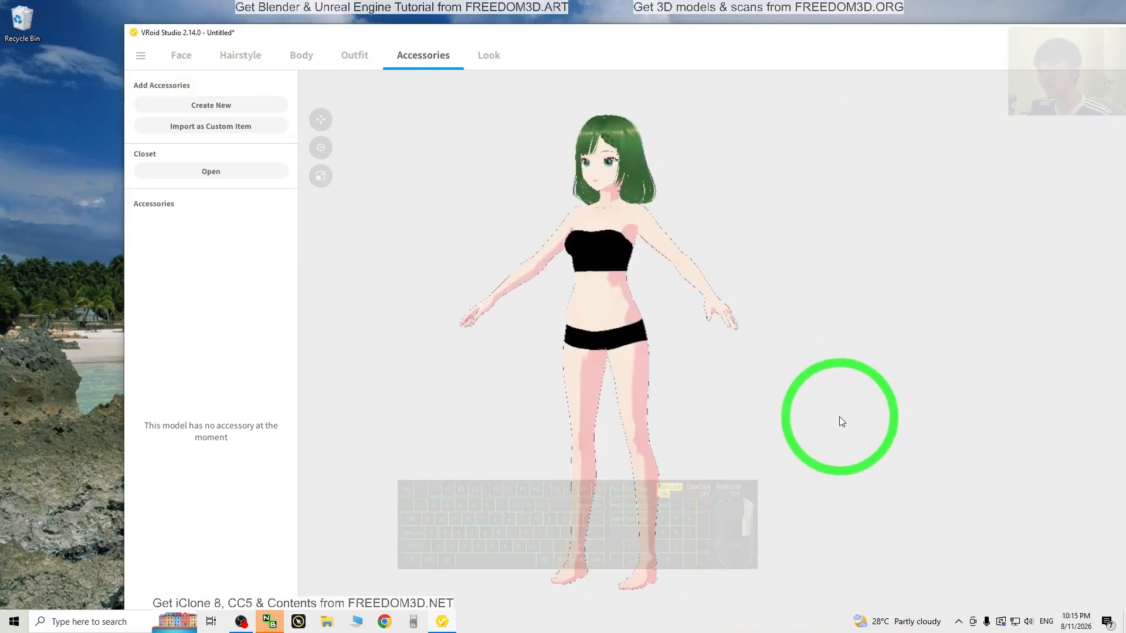
left_click(146, 62)
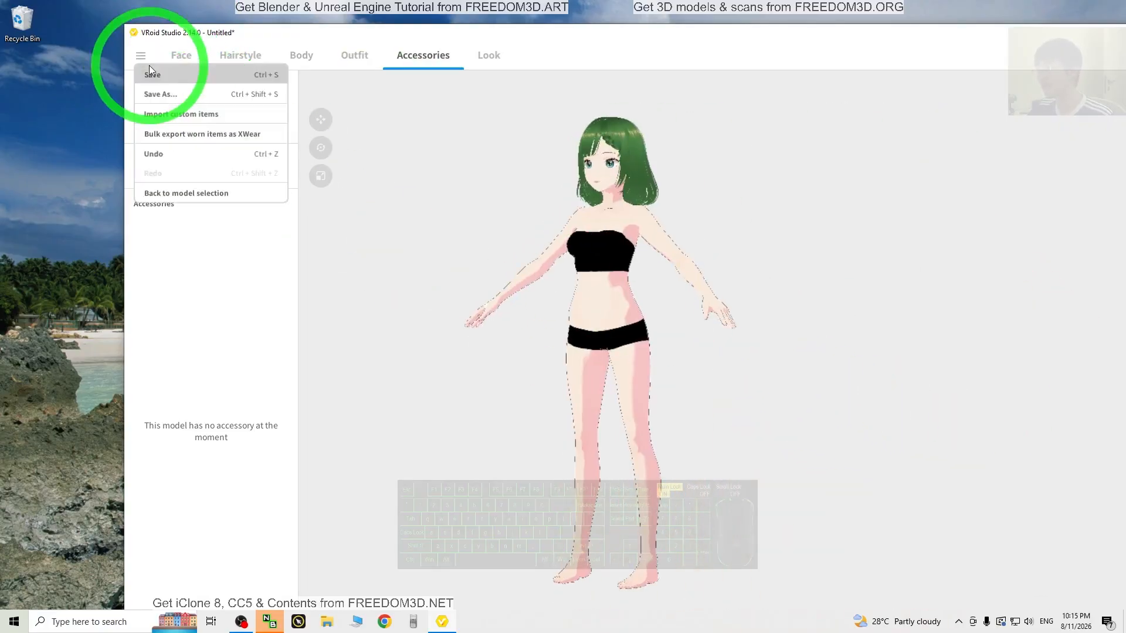
left_click(155, 92)
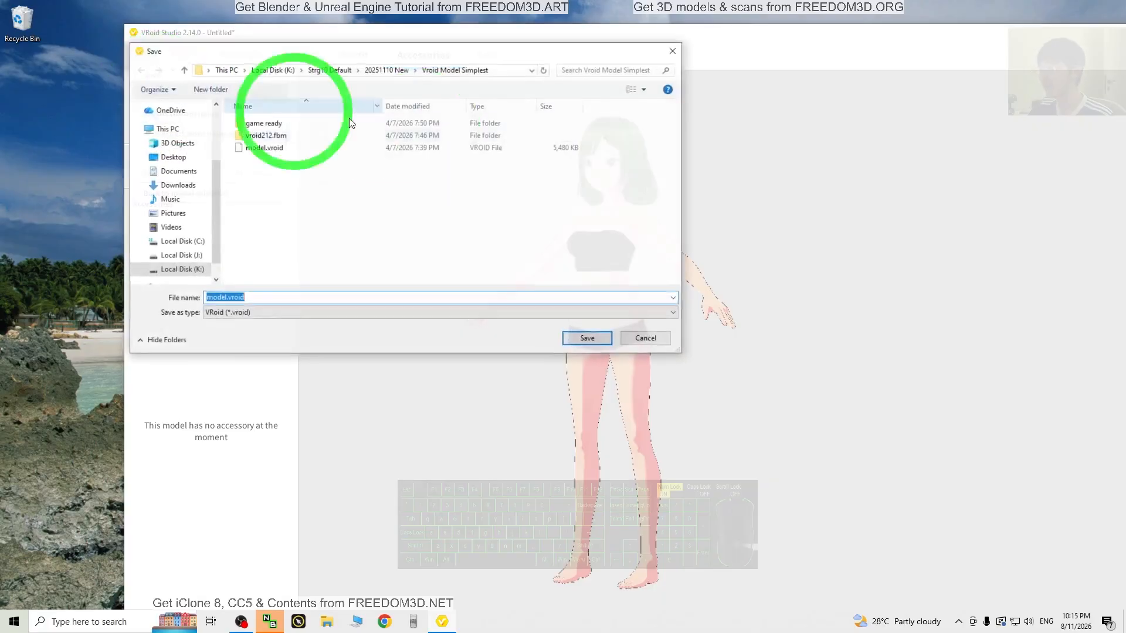
left_click(173, 157)
double_click(247, 296)
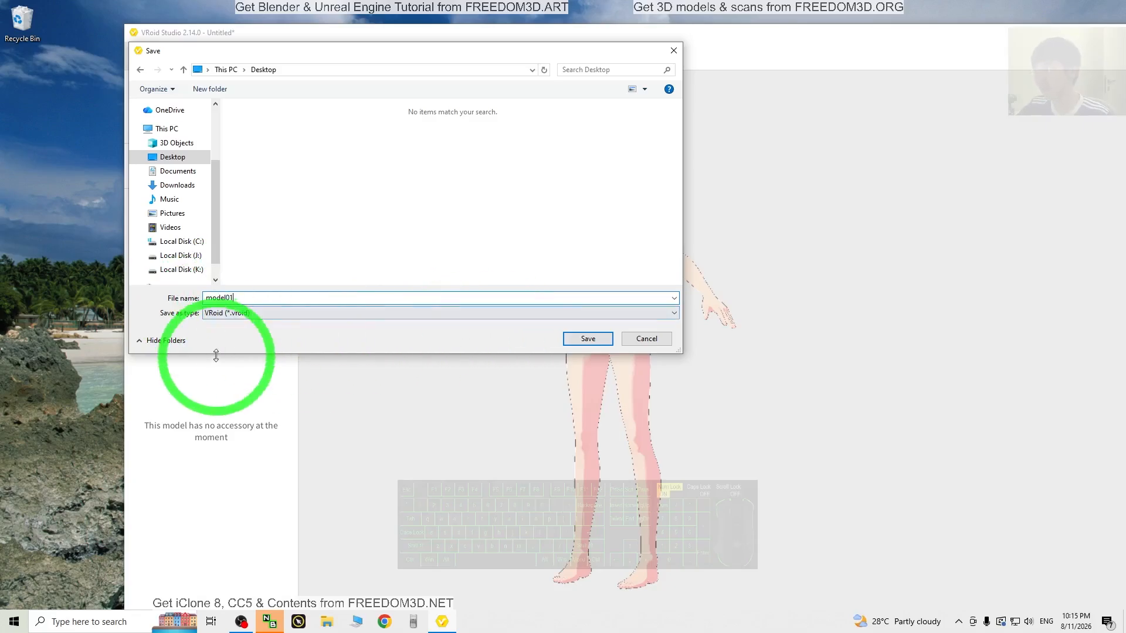
left_click(202, 315)
left_click(211, 323)
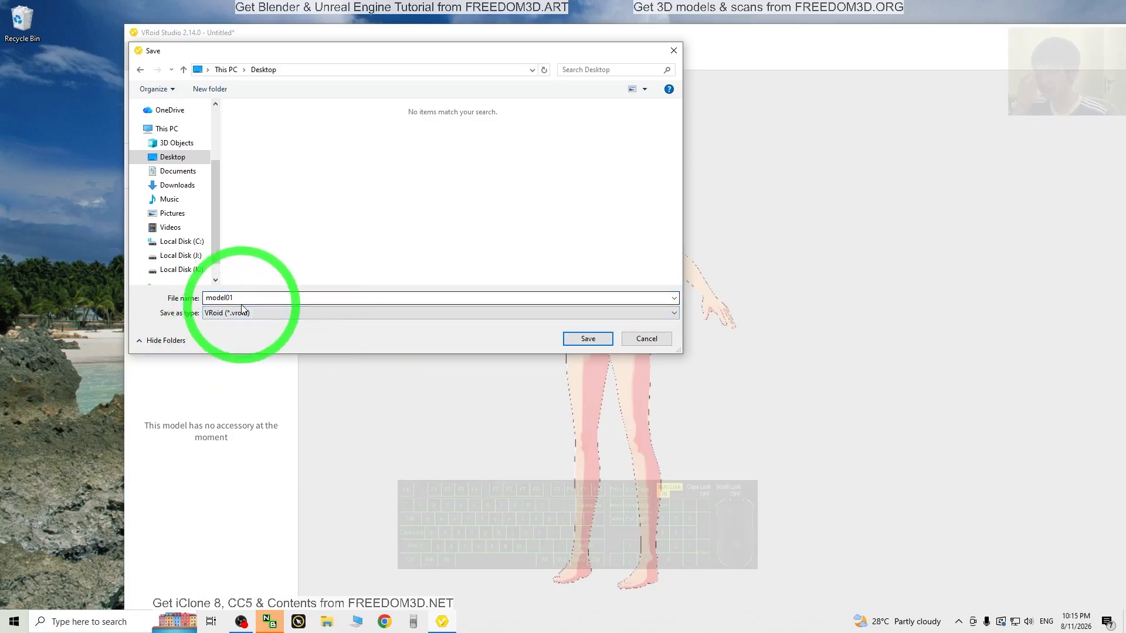
left_click(588, 339)
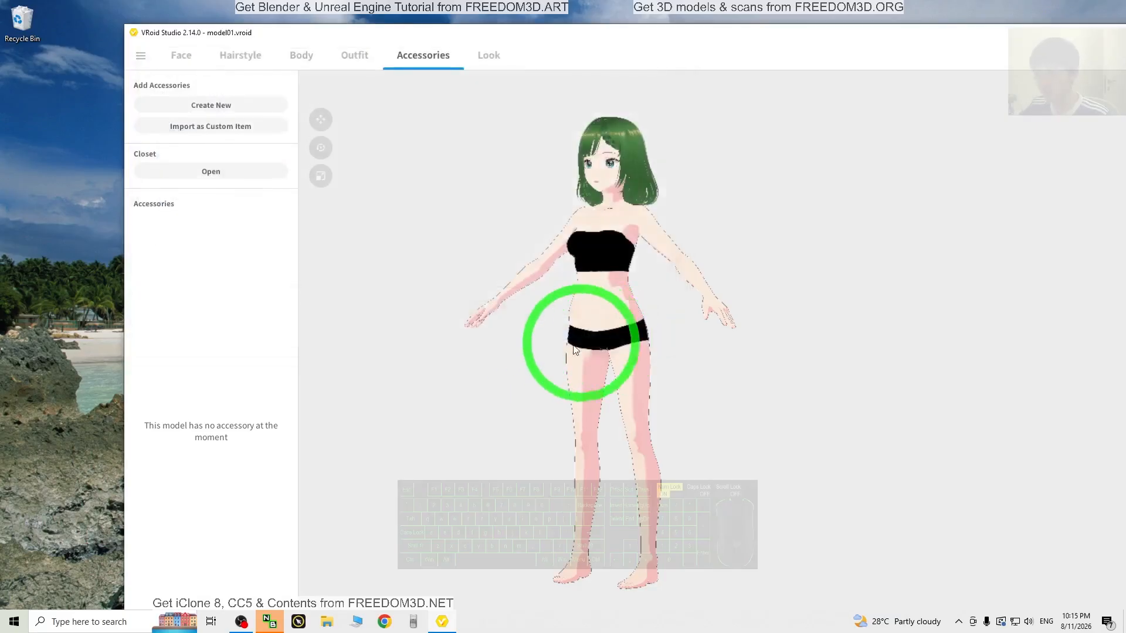
left_click(30, 94)
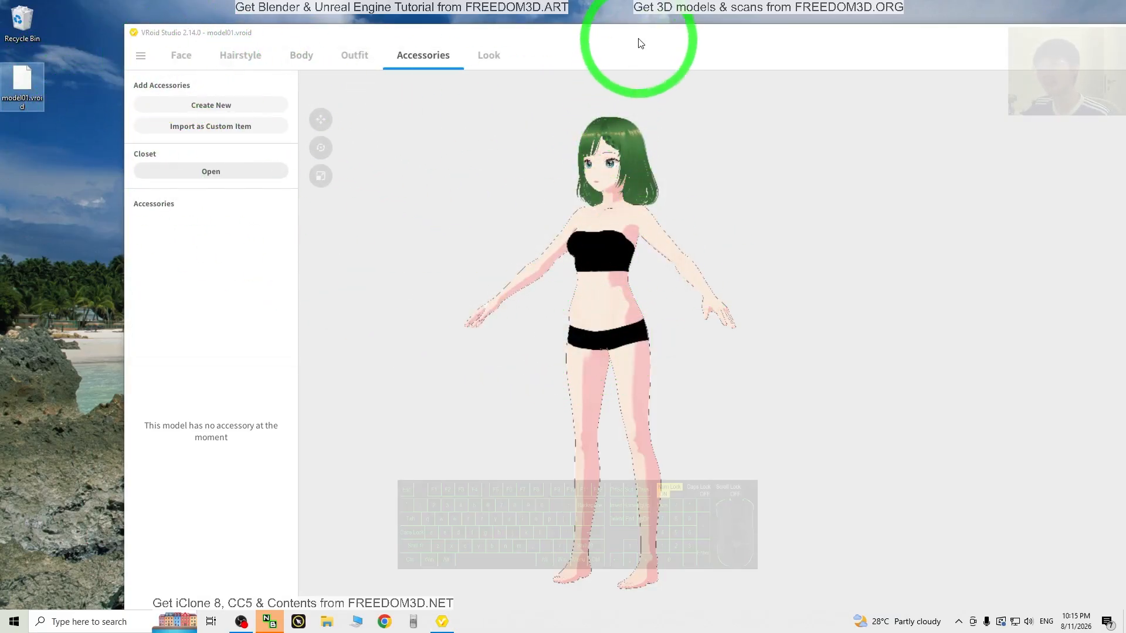
left_click_drag(637, 35, 478, 1)
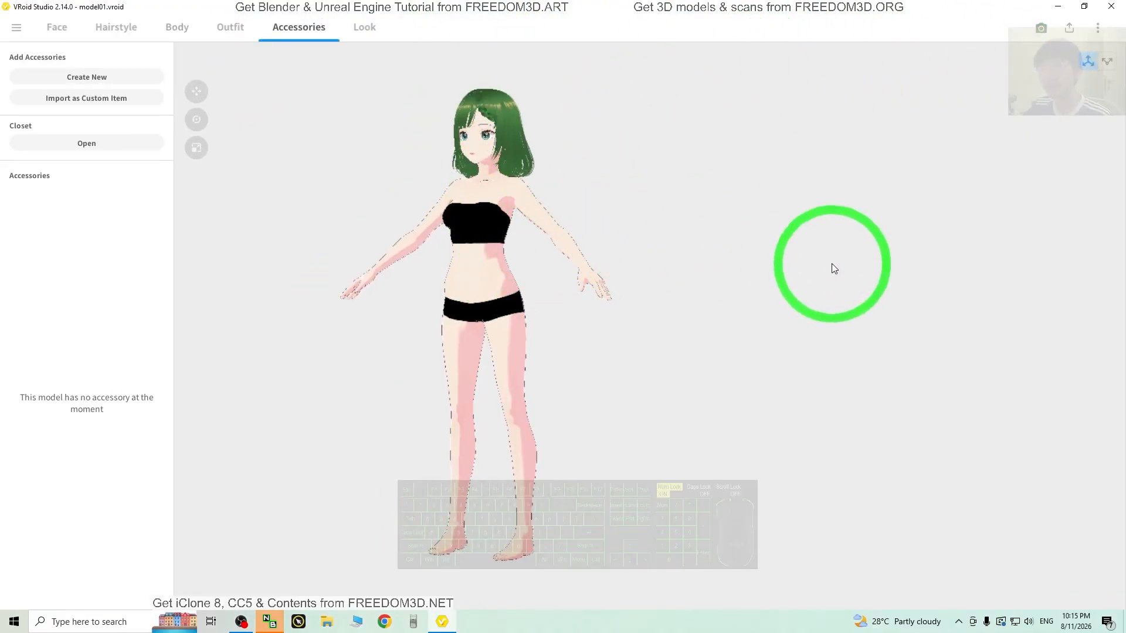
Start exporting the model as VRM and look through the avatar information and permission options in the VRM settings.
left_click(1068, 31)
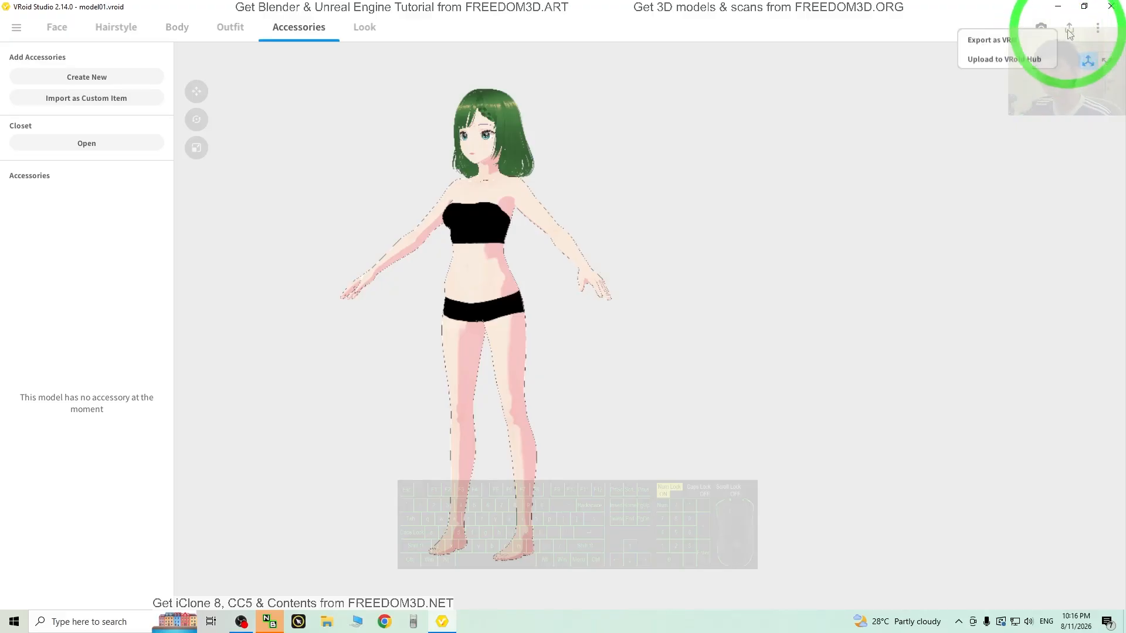
left_click(996, 40)
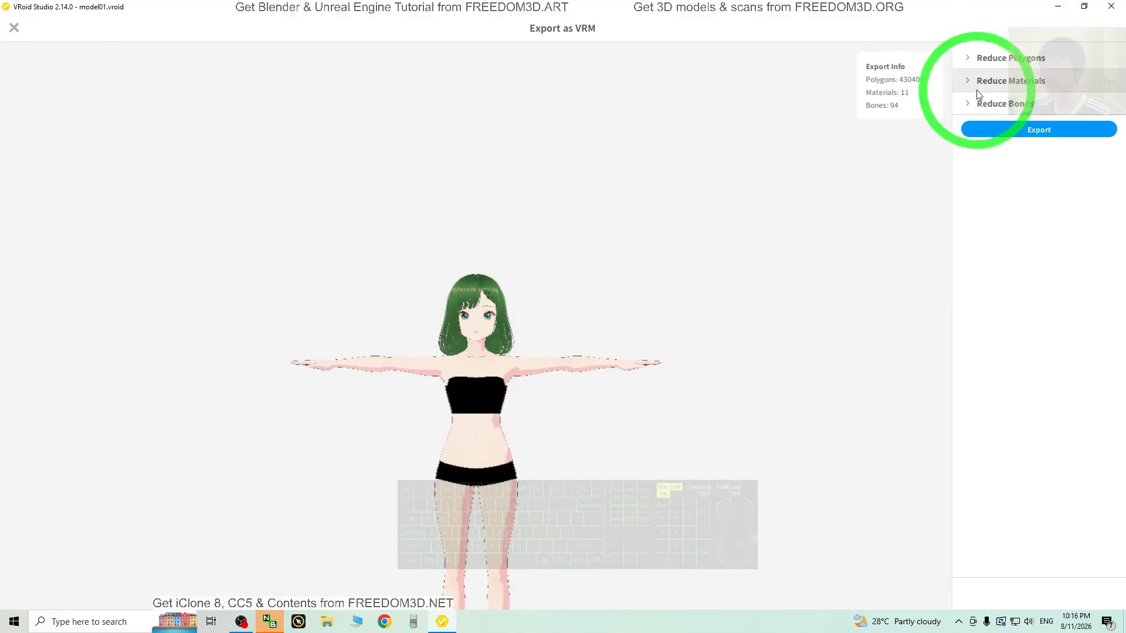
left_click(990, 135)
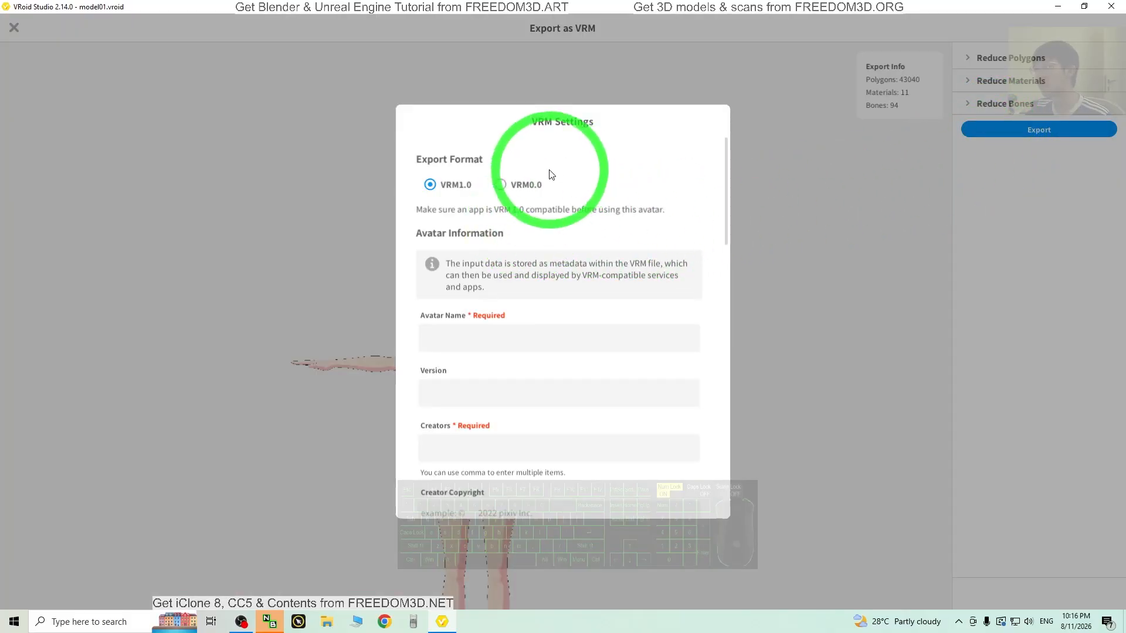
scroll(603, 311, "down", 8)
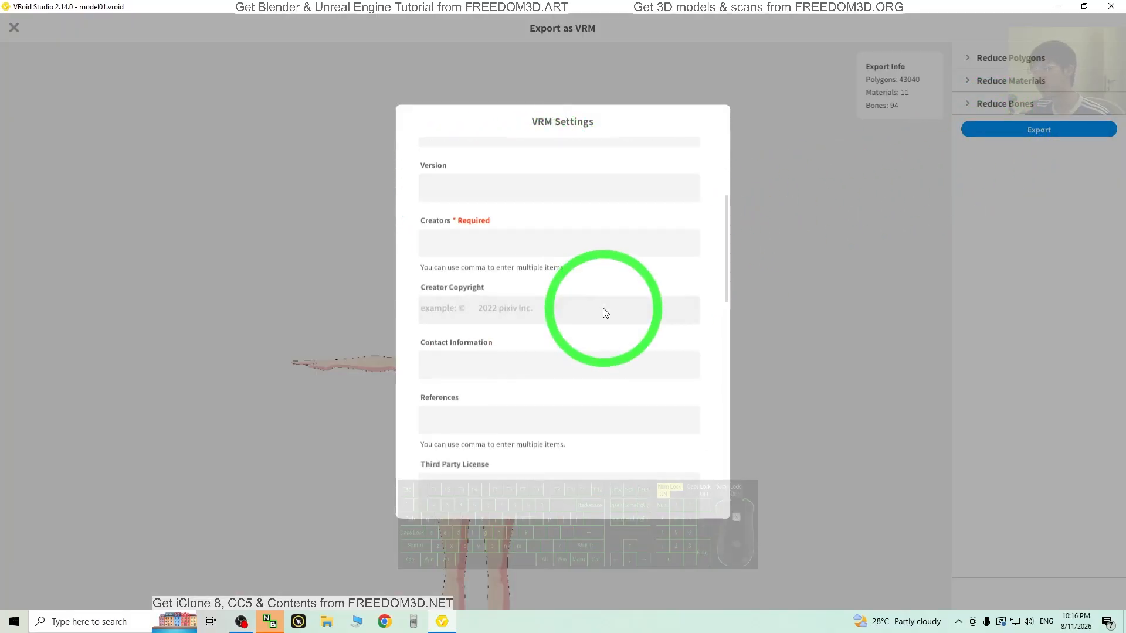
scroll(613, 314, "down", 2)
scroll(657, 292, "up", 3)
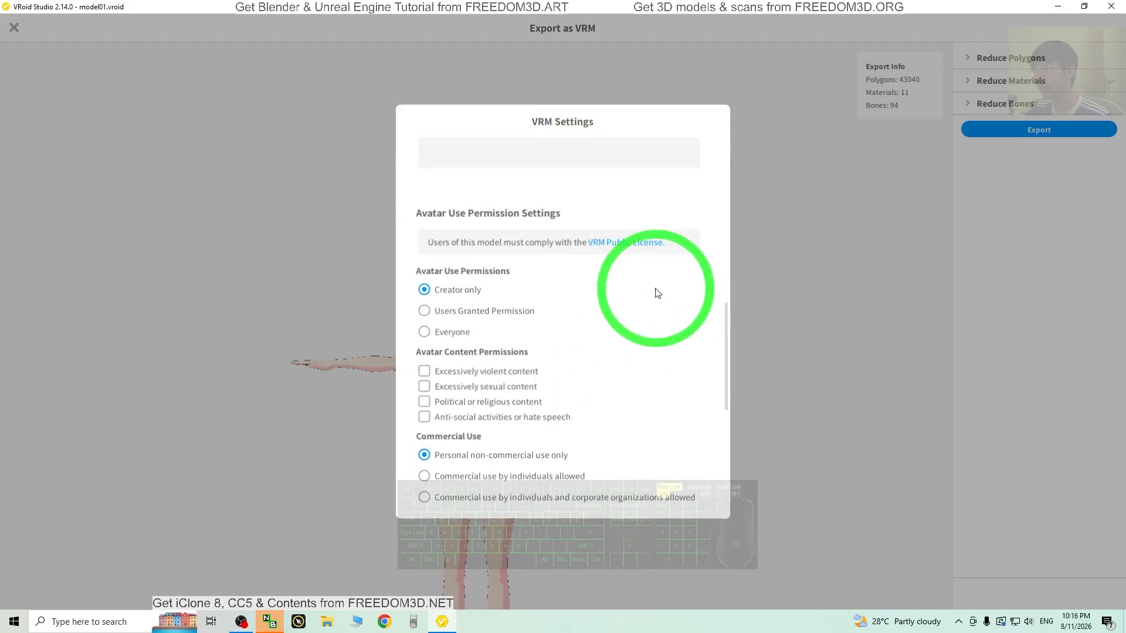
scroll(655, 293, "down", 6)
scroll(649, 425, "up", 9)
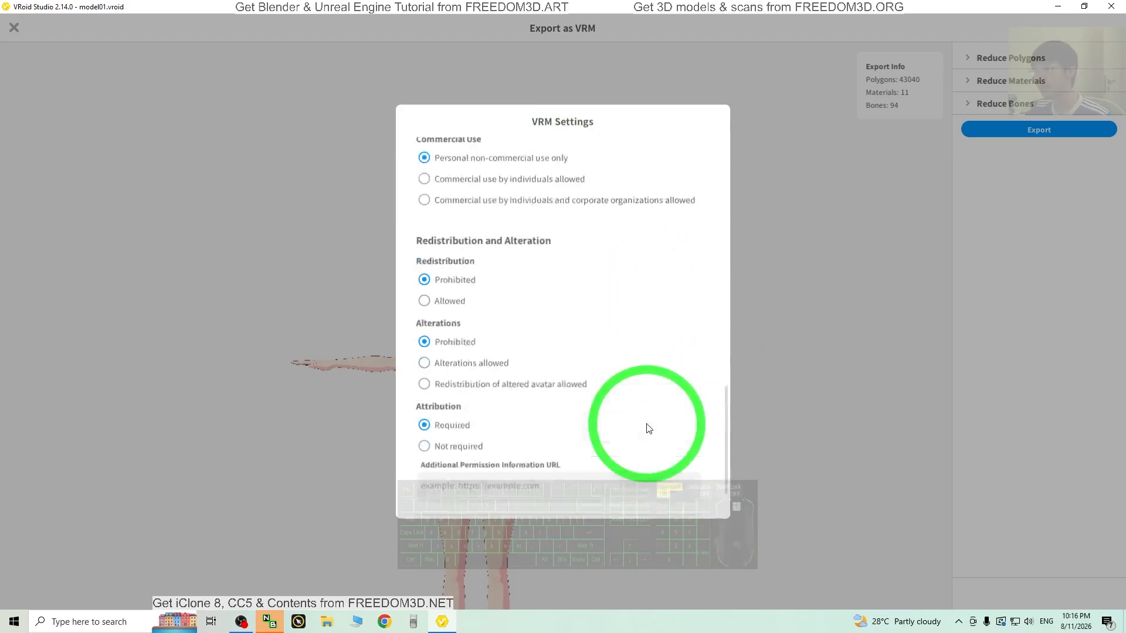
scroll(647, 417, "up", 5)
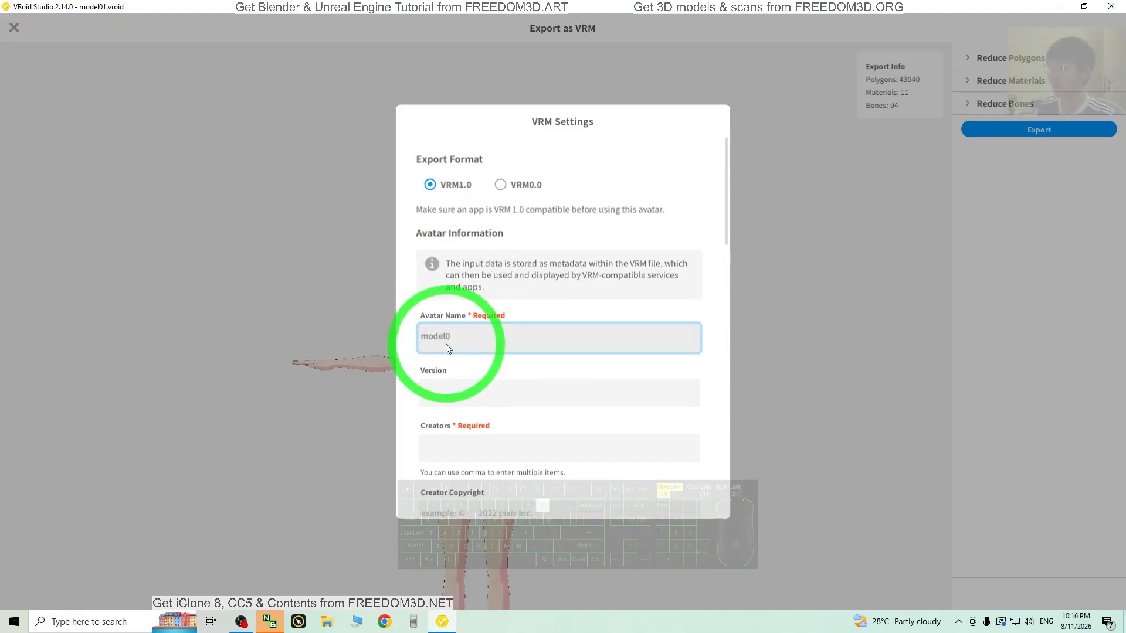
Name the avatar model01, enter Freedom as its creator and export it to the desktop as model01.vrm.
left_click(456, 449)
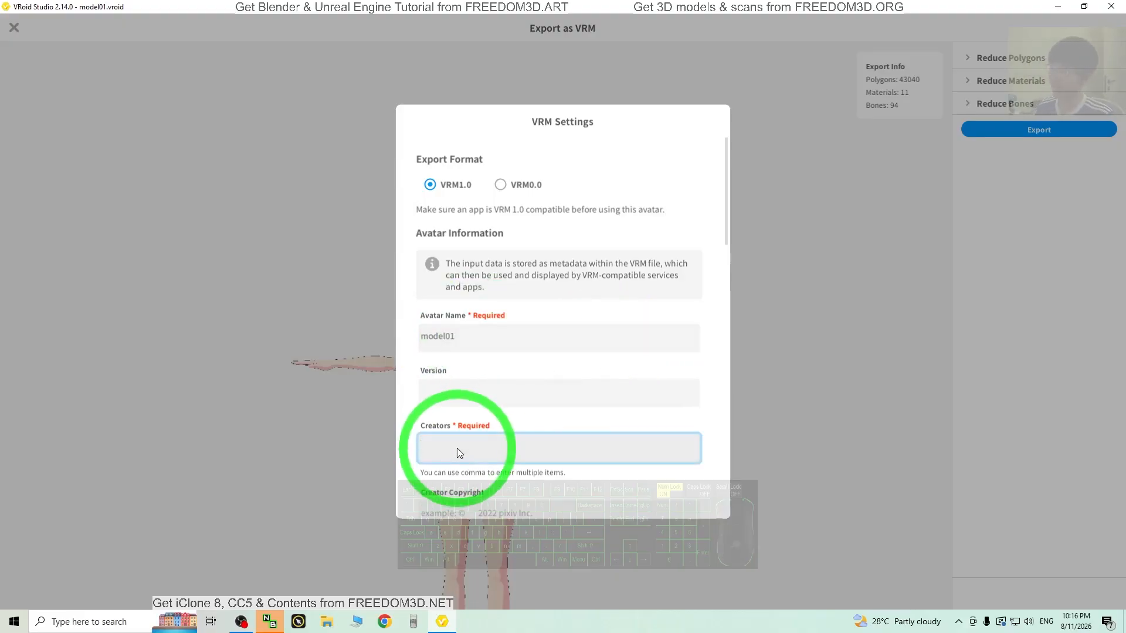
type("Freedom")
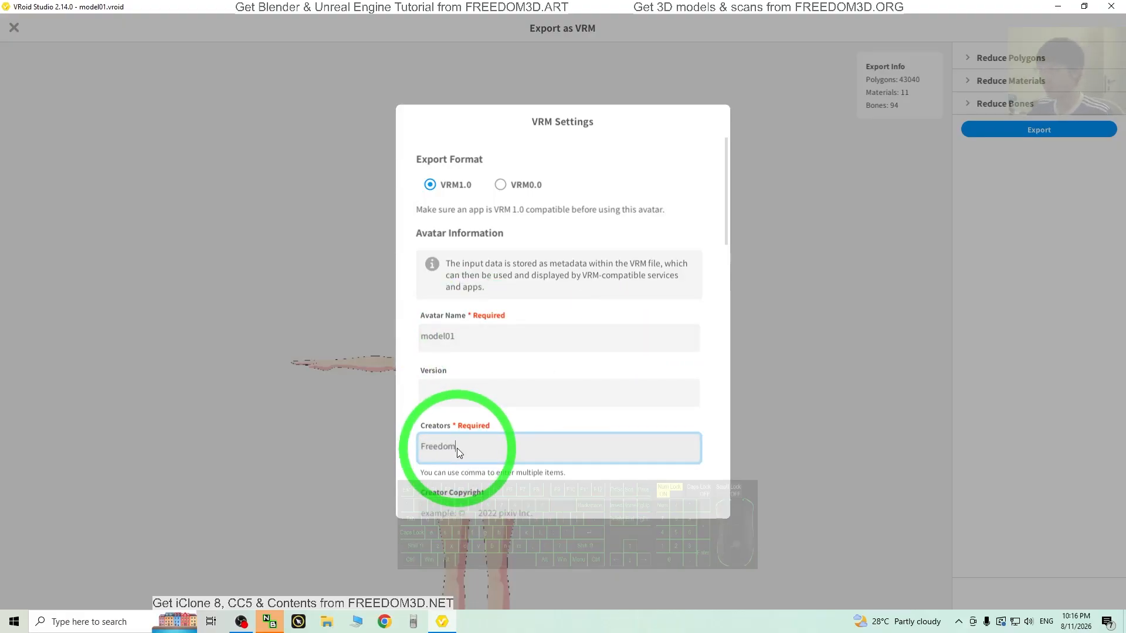
scroll(589, 427, "down", 4)
scroll(593, 427, "down", 10)
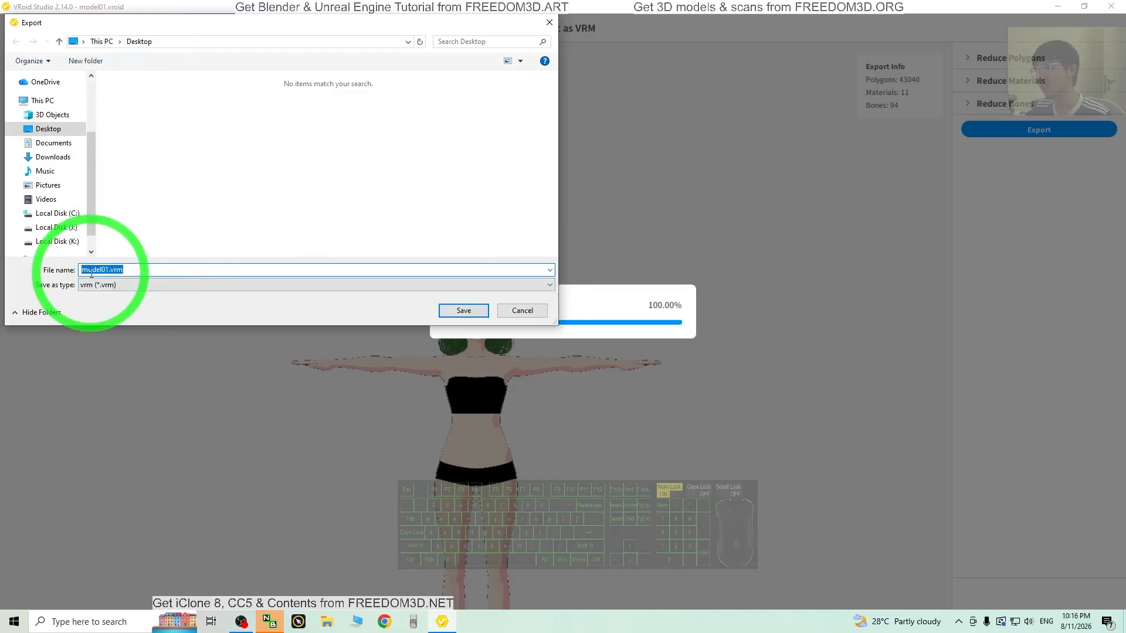
left_click(460, 315)
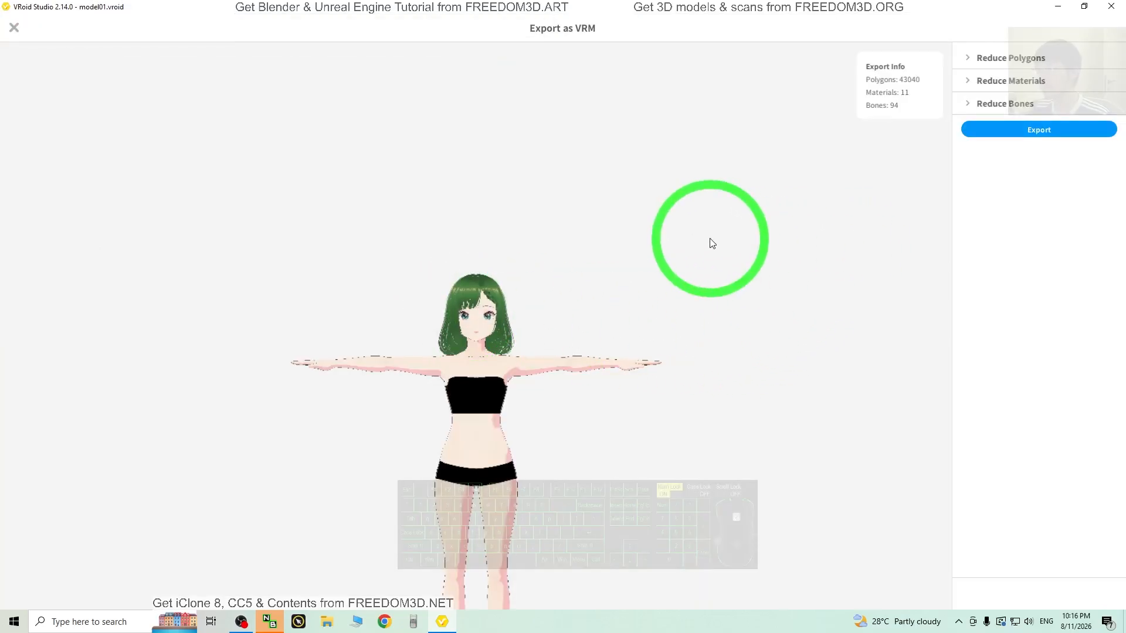
Leave the export view, return to the outfit settings and check the exported VRM file on the desktop.
left_click(15, 29)
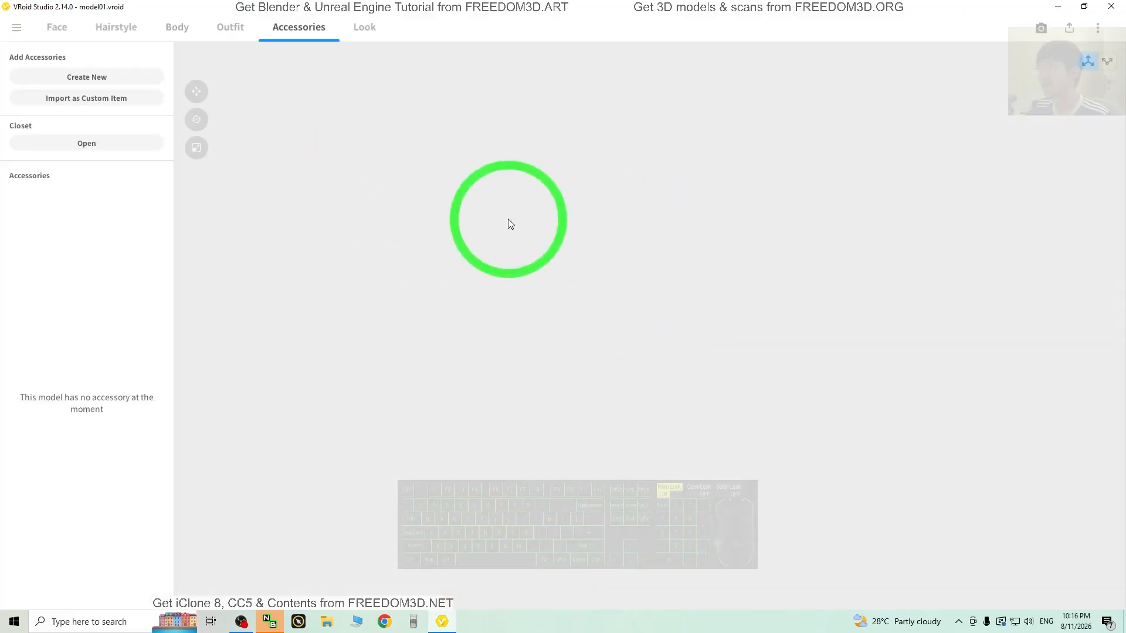
left_click(235, 30)
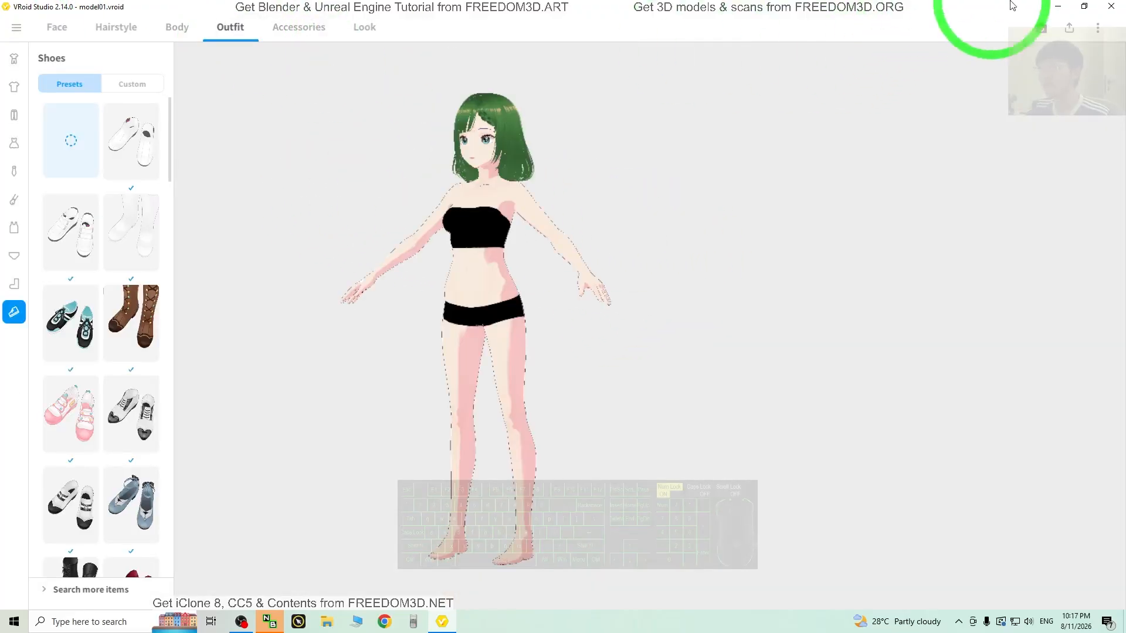
left_click(1069, 6)
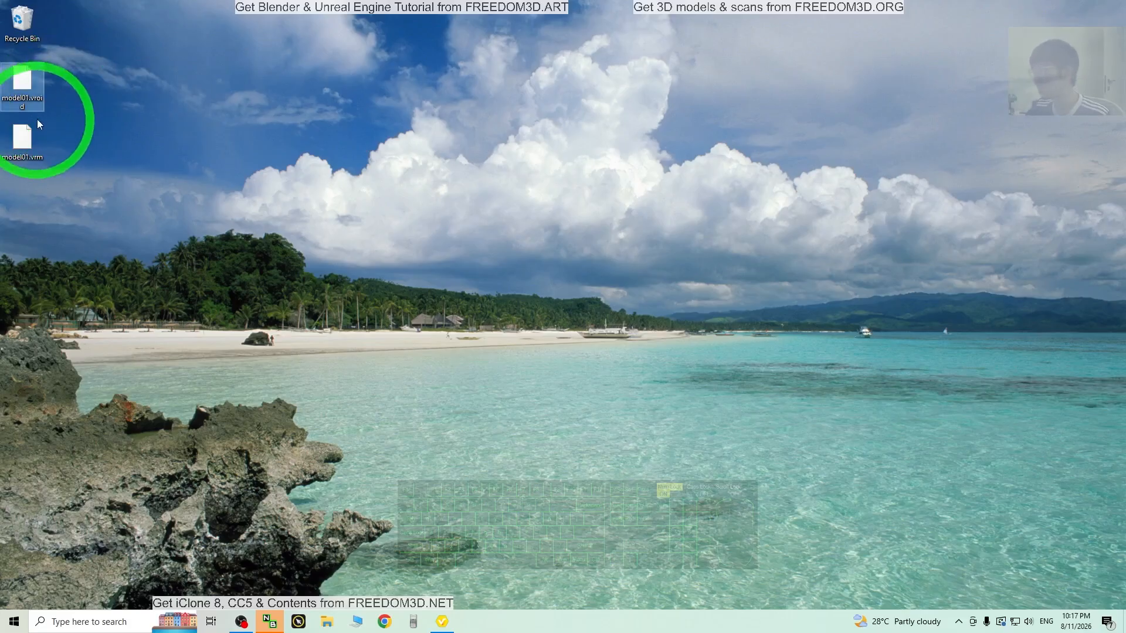
left_click(26, 149)
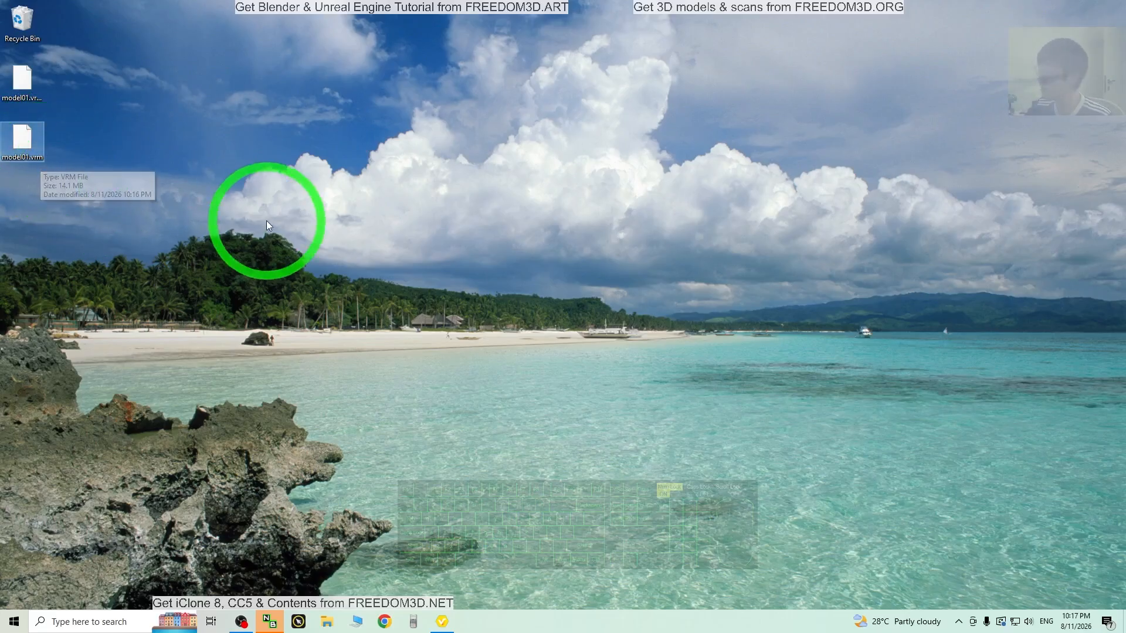
Create a new folder named model01 on the desktop.
right_click(266, 303)
mouse_move(320, 400)
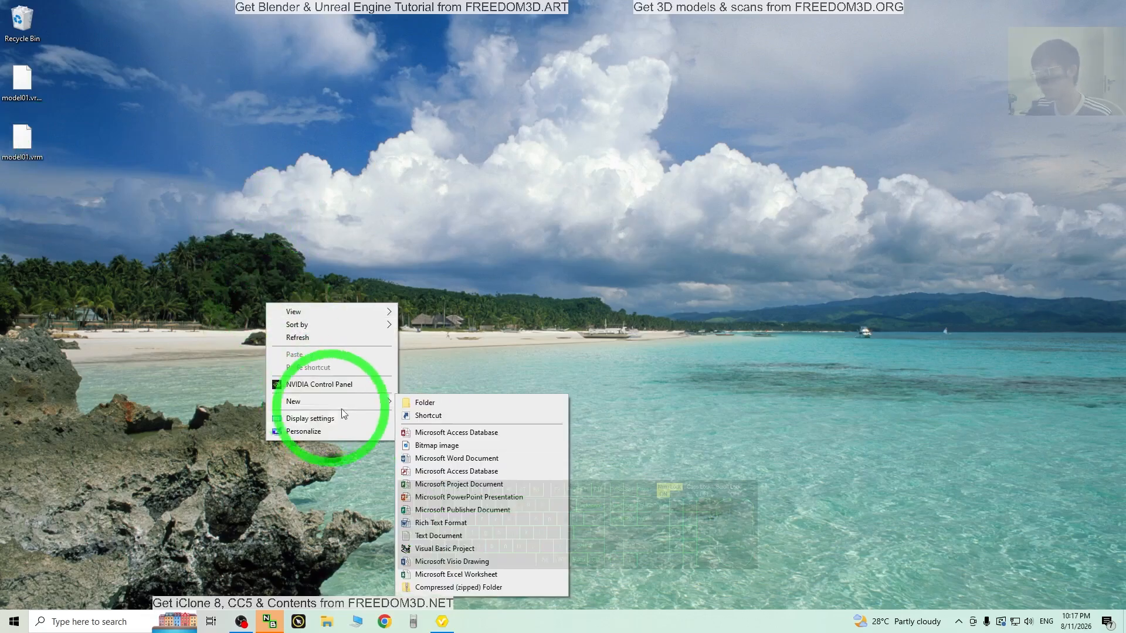
left_click(466, 398)
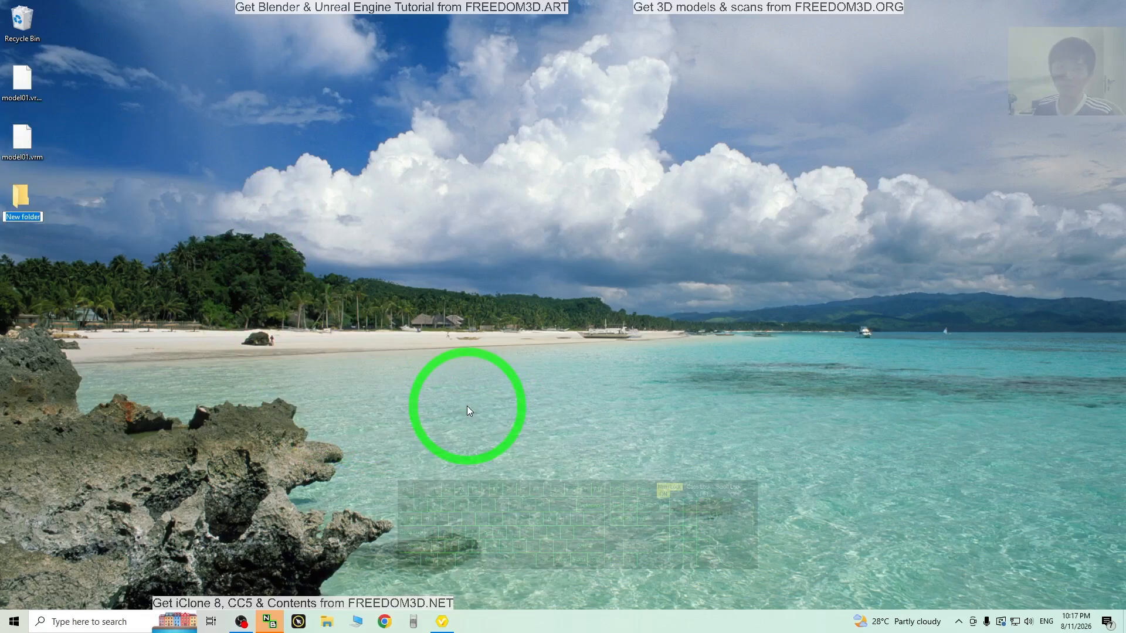
type("Model01")
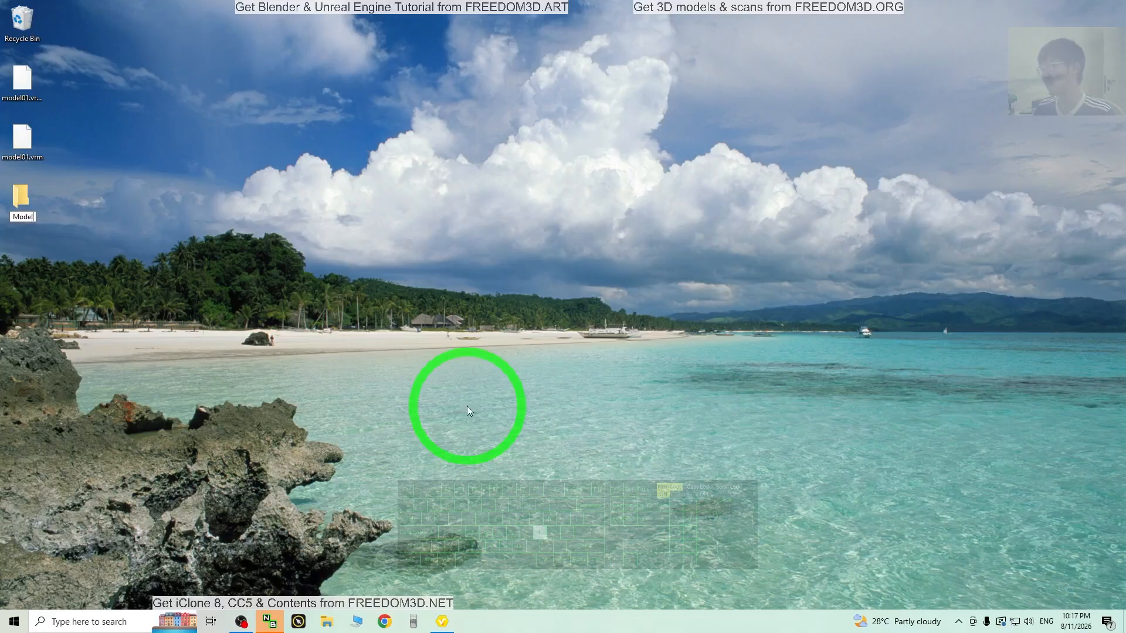
key("BackSpace")
key("BackSpace")
key("BackSpace")
key("BackSpace")
key("BackSpace")
key("BackSpace")
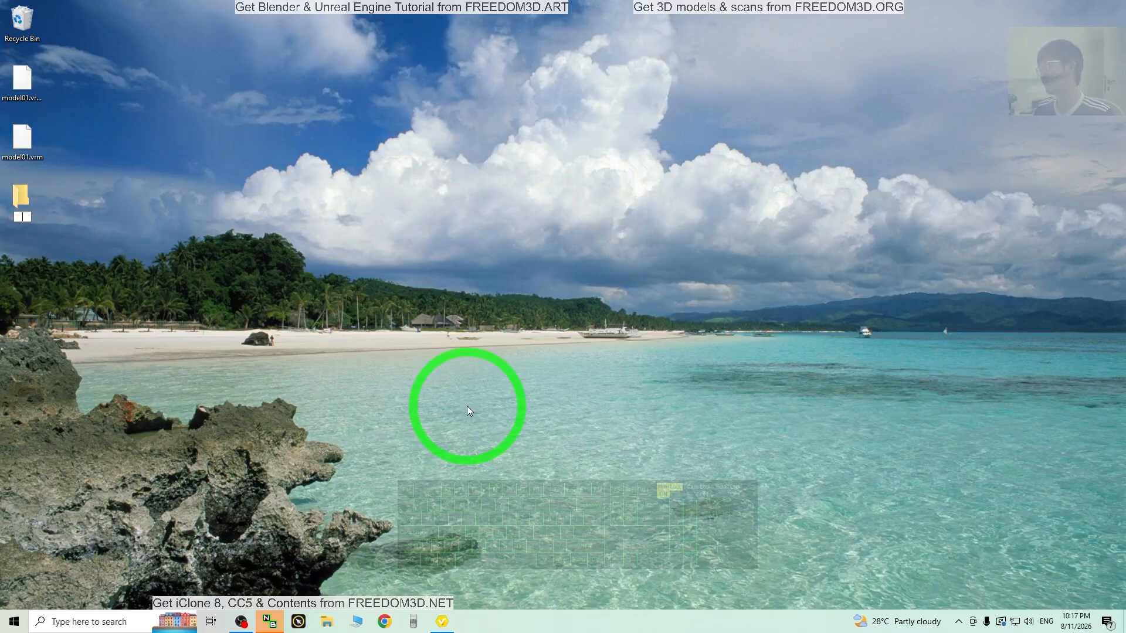
type("model01")
key("Return")
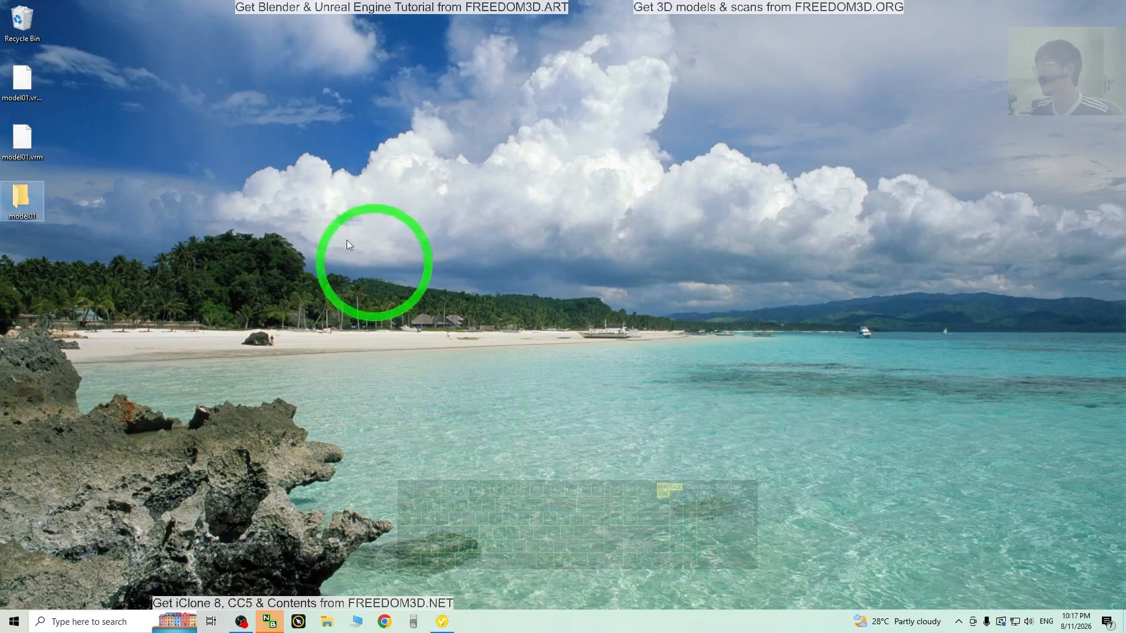
Move the model01.vroid and model01.vrm files into the model01 folder on the desktop.
left_click_drag(69, 76, 15, 145)
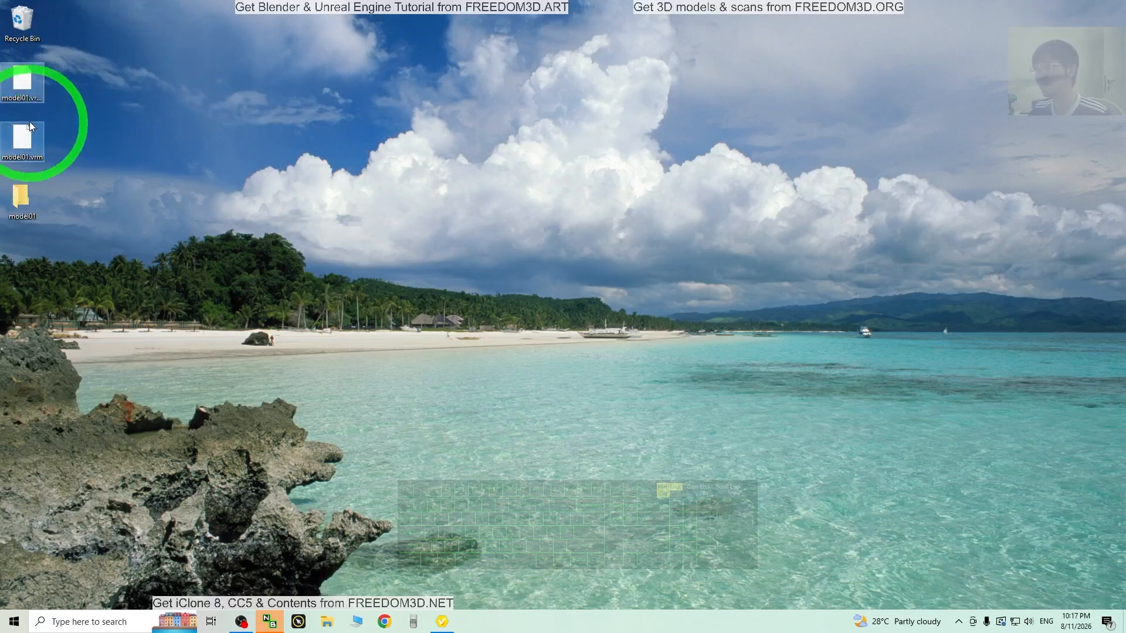
left_click(97, 80)
left_click_drag(80, 69, 21, 198)
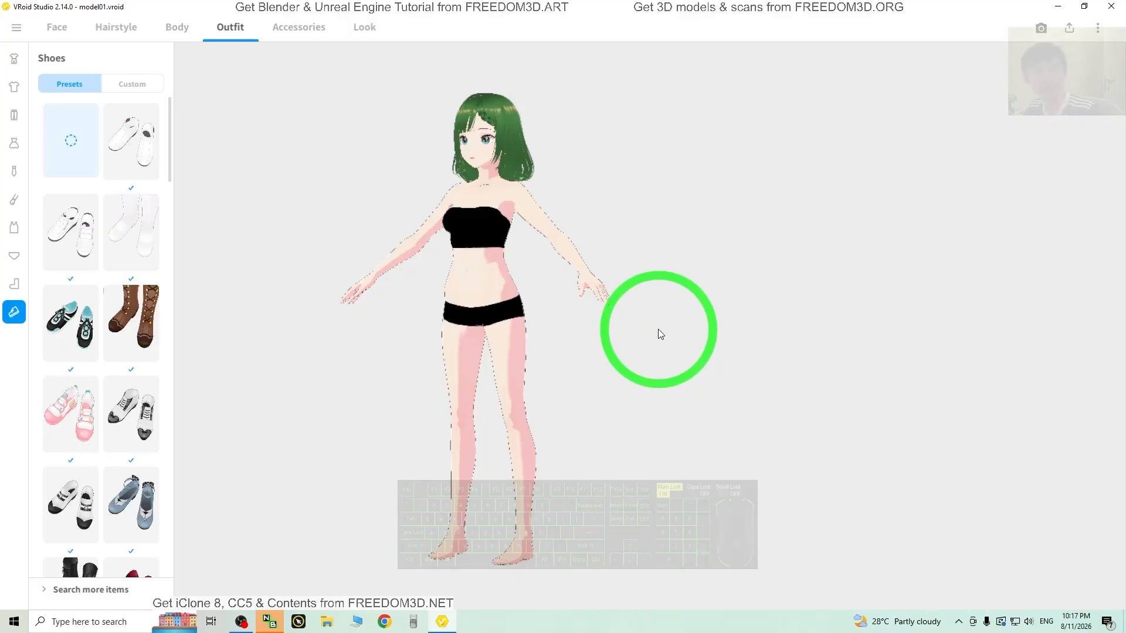
View the character from another angle, uncover the desktop and check the files in the model01 folder.
right_click_drag(642, 349, 615, 334)
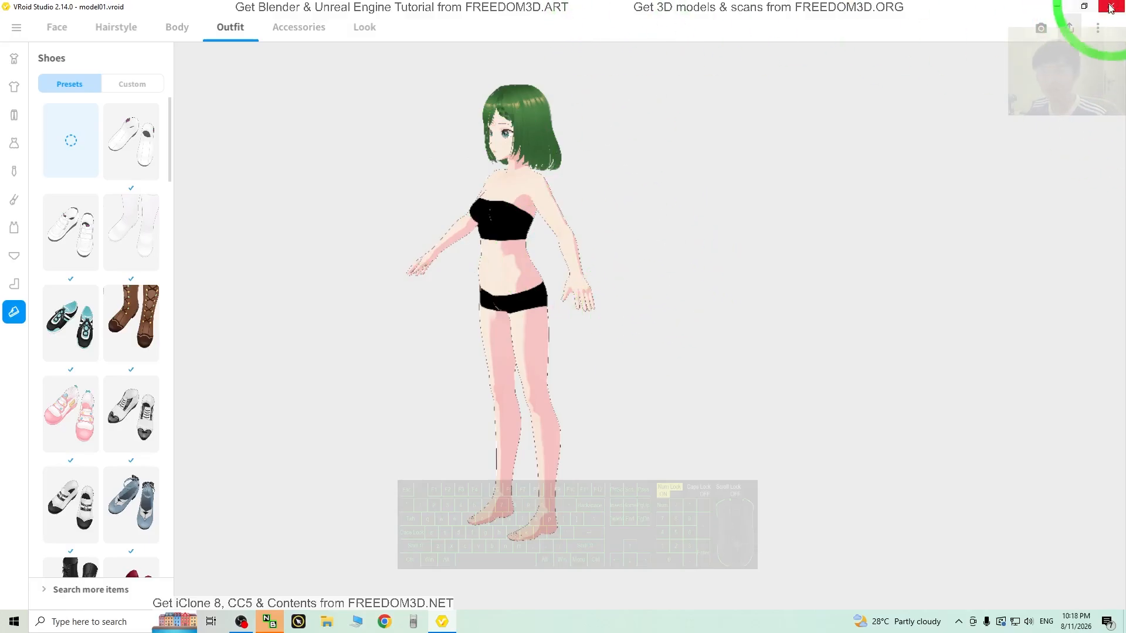
left_click(1058, 7)
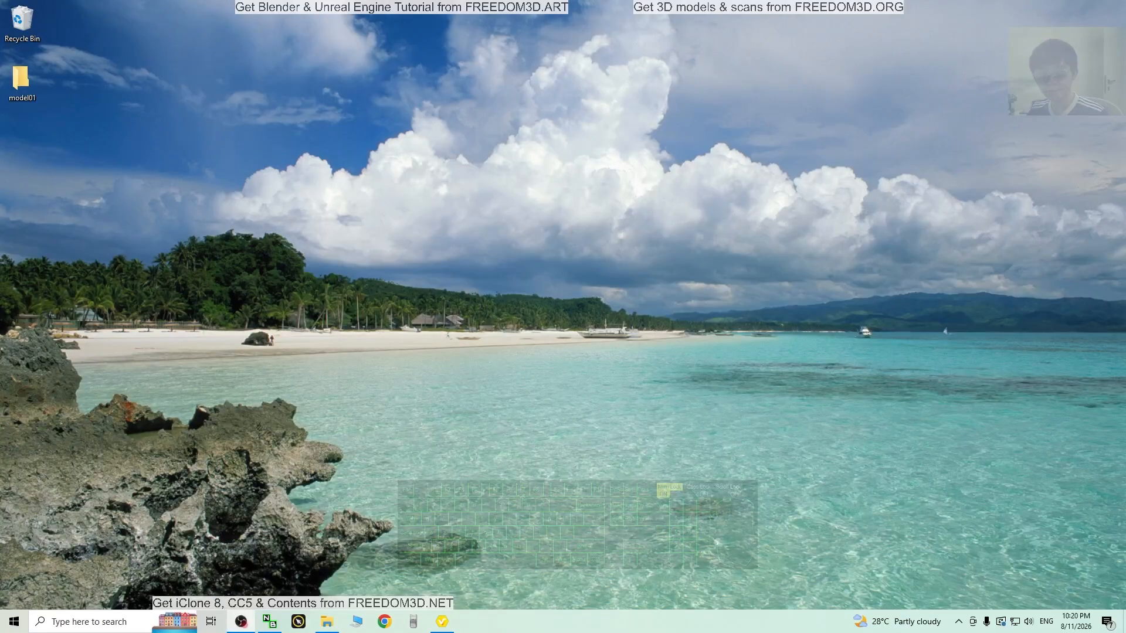
double_click(24, 88)
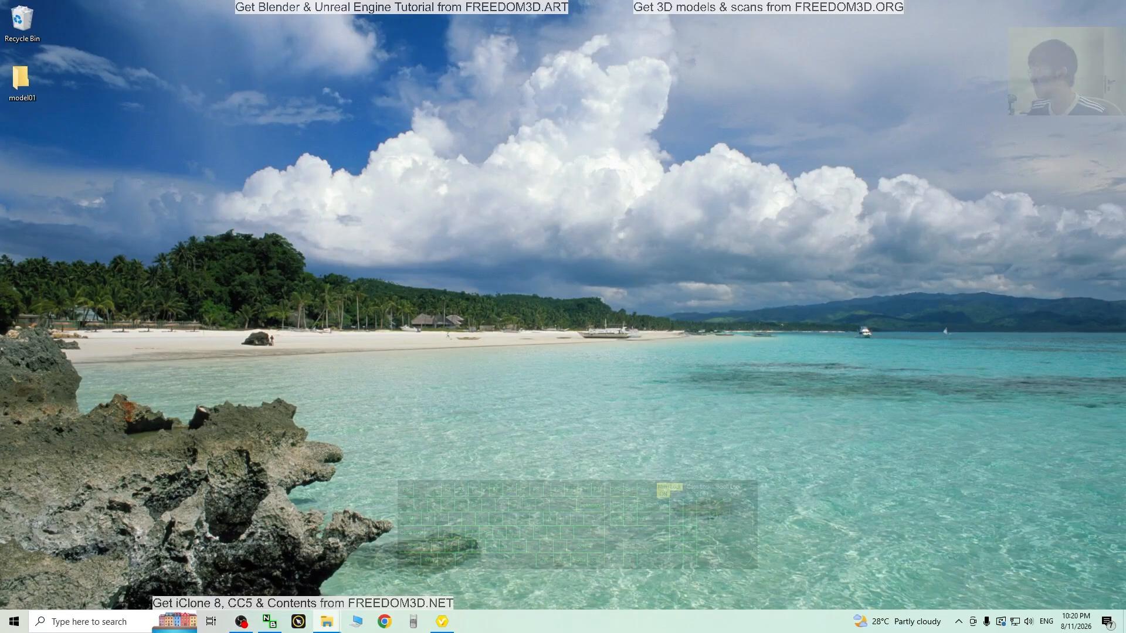
left_click(337, 195)
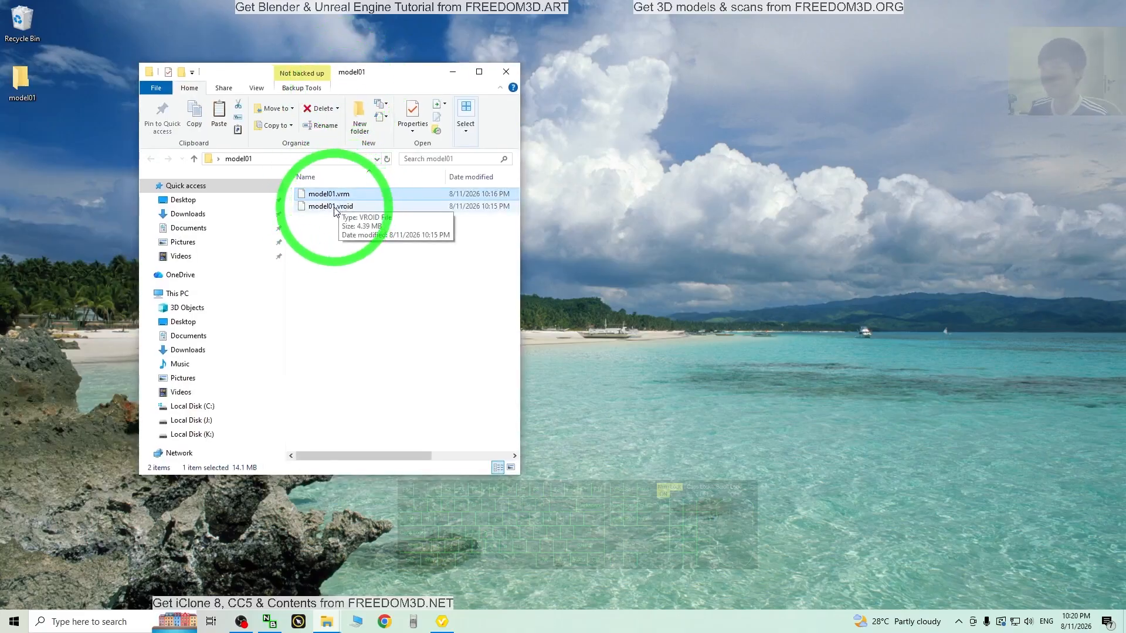
Search the computer for Blender and launch Blender 5.2.
left_click(97, 621)
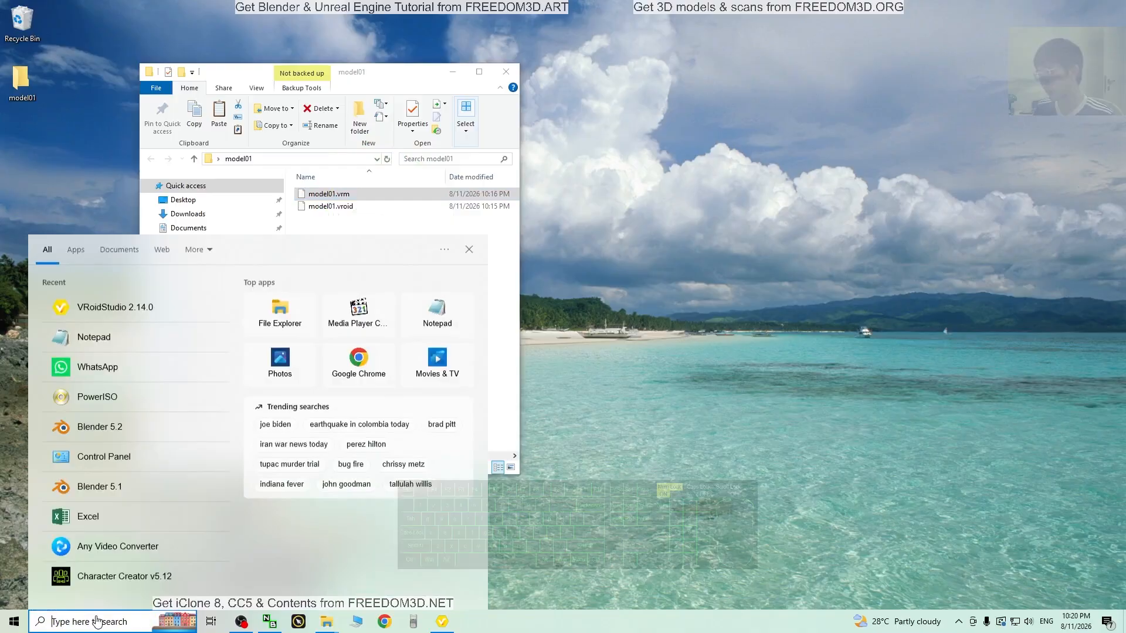
type("blender")
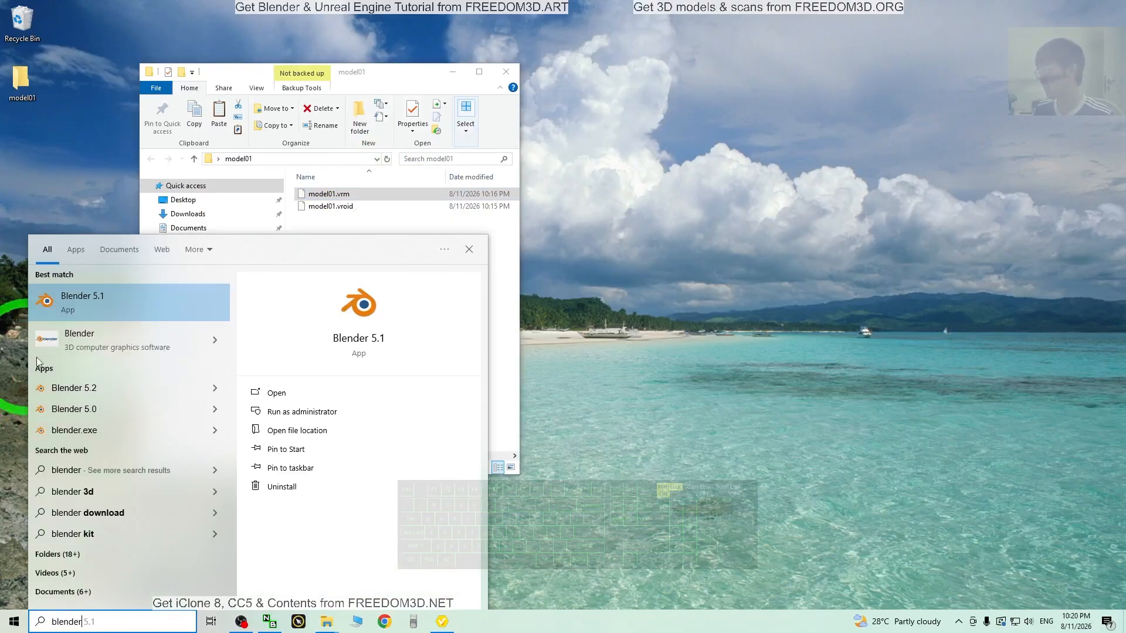
left_click(146, 388)
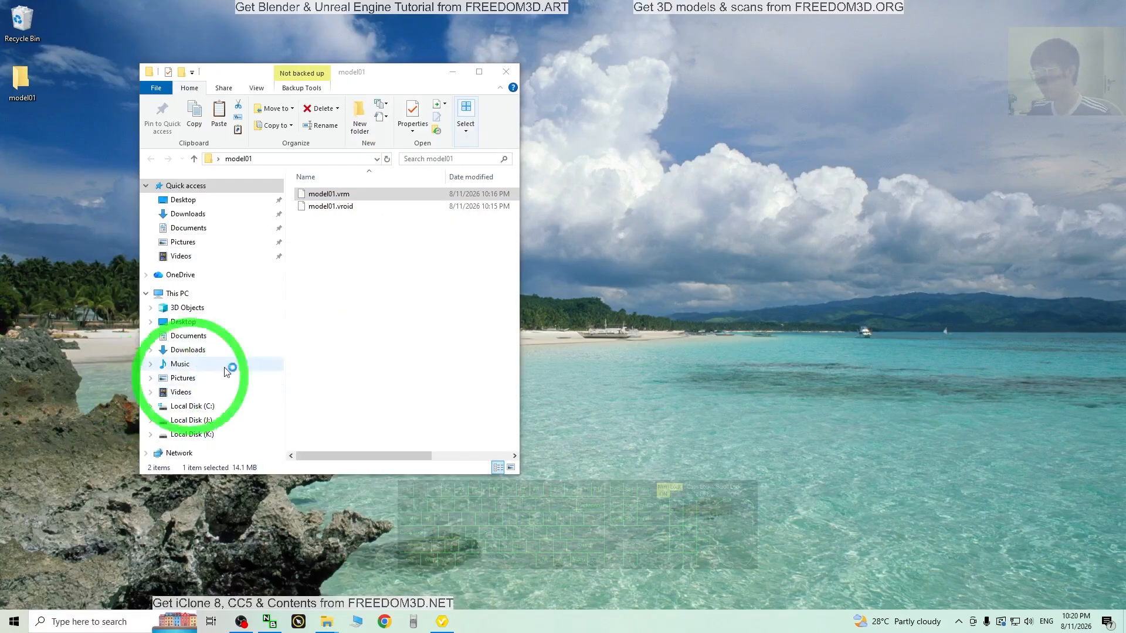
left_click(793, 314)
left_click(390, 84)
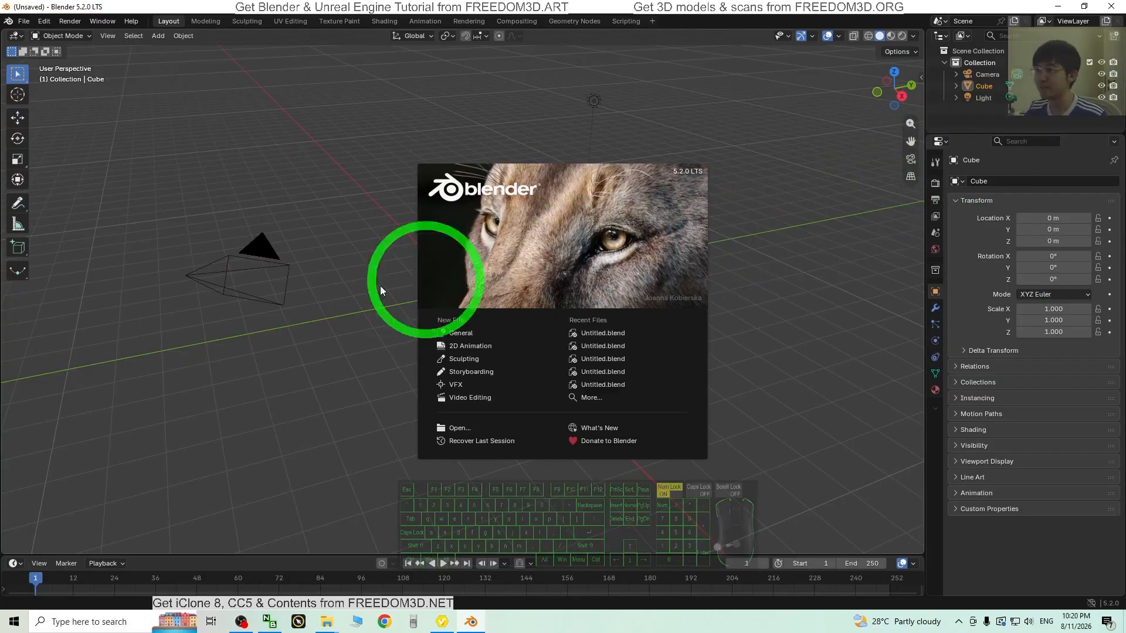
Dismiss the splash screen and delete the default camera, cube and light from the scene.
left_click(304, 375)
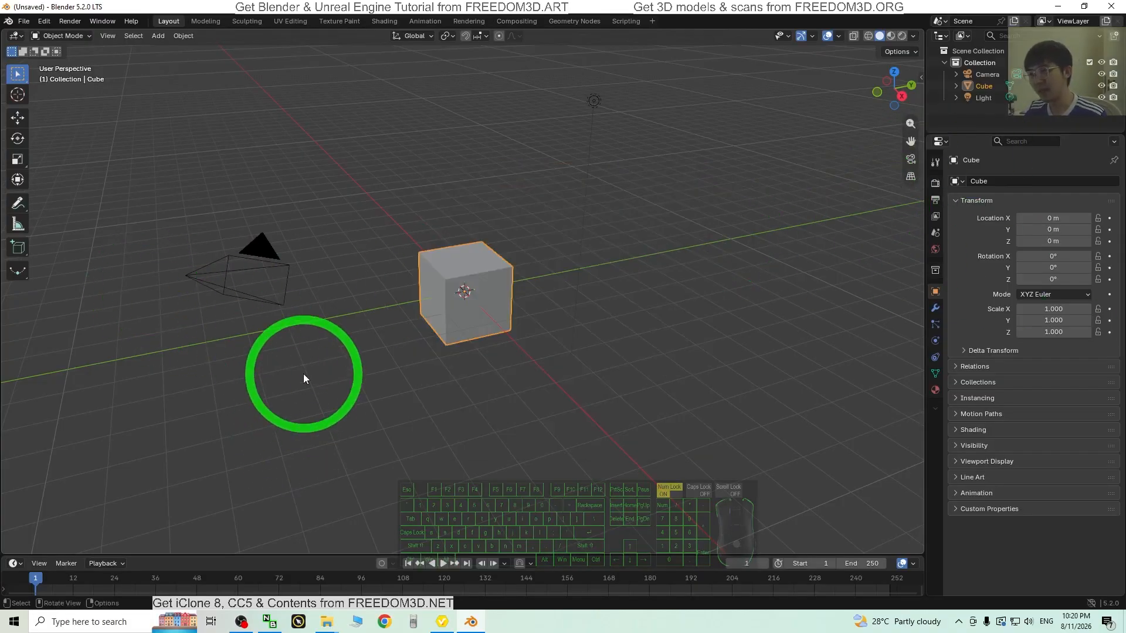
key("a")
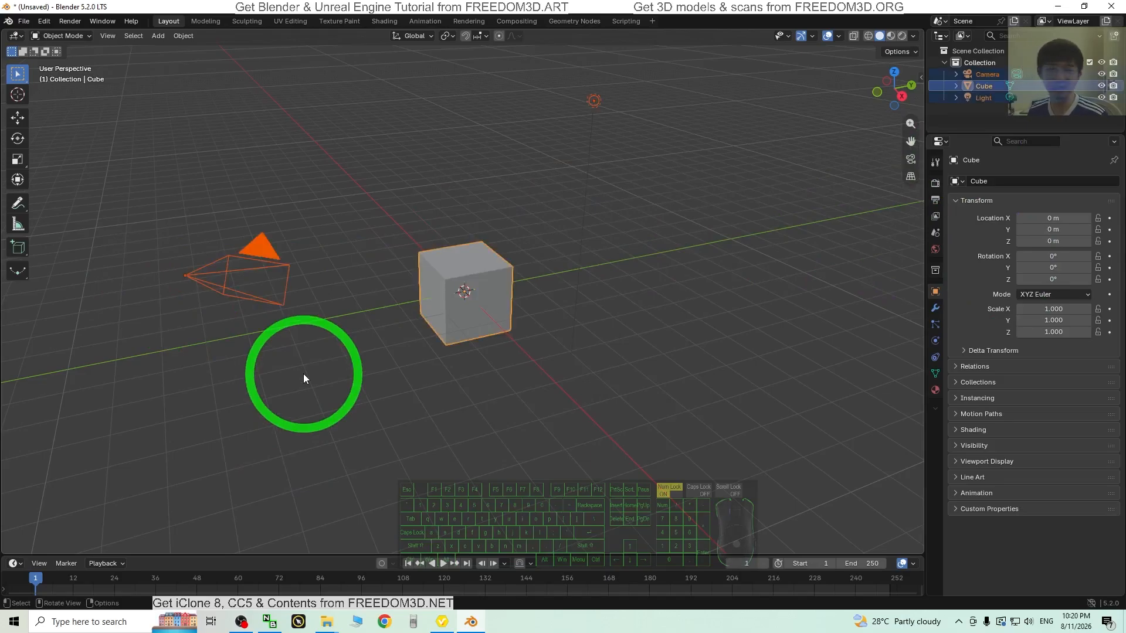
key("Delete")
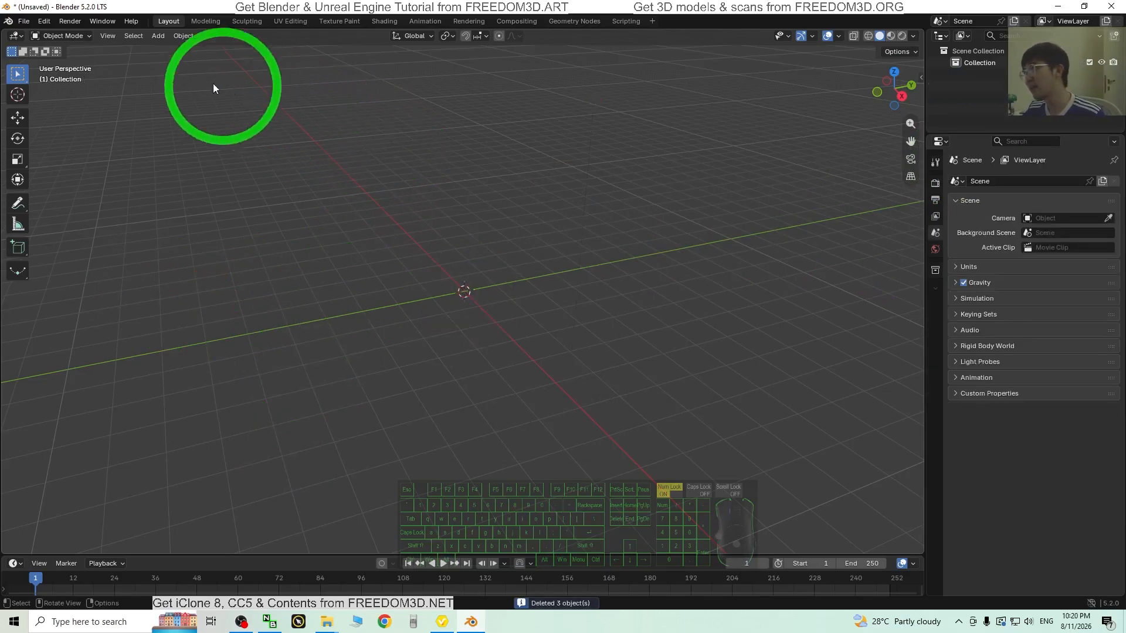
Allow online access for extensions in the preferences, search them for "vrm" and install the VRM format extension.
left_click(44, 21)
left_click(107, 170)
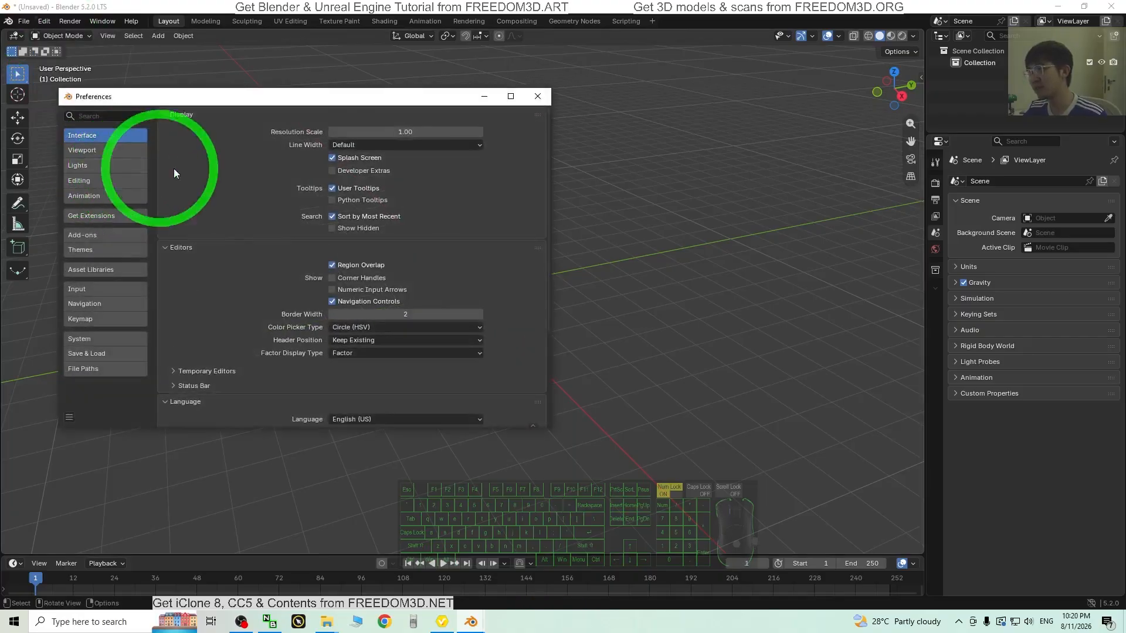
left_click(112, 215)
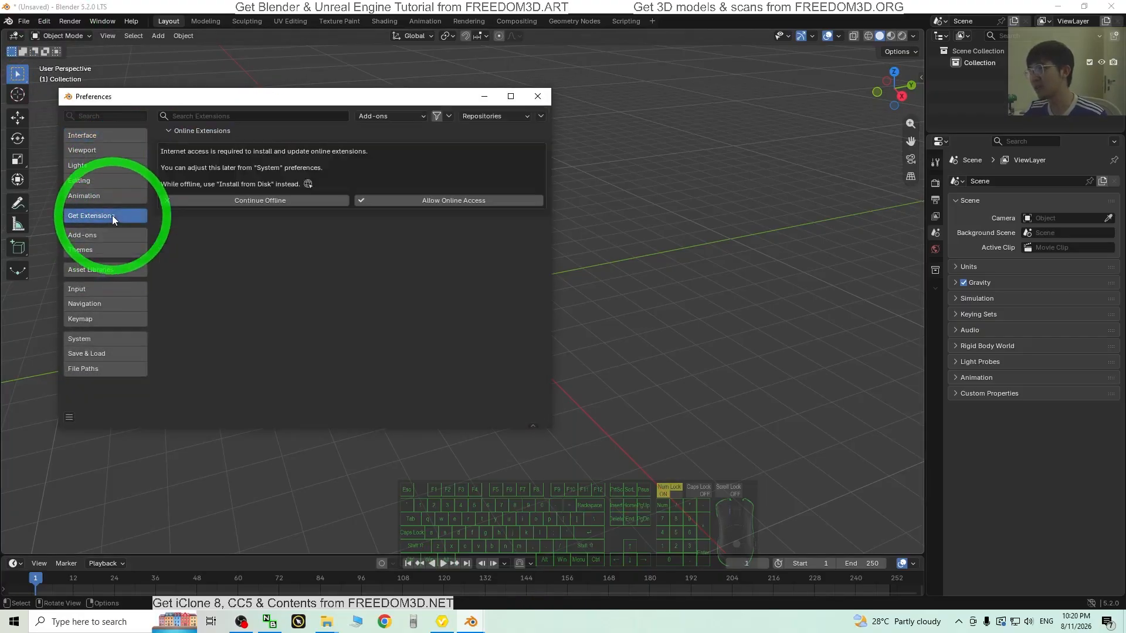
left_click(206, 116)
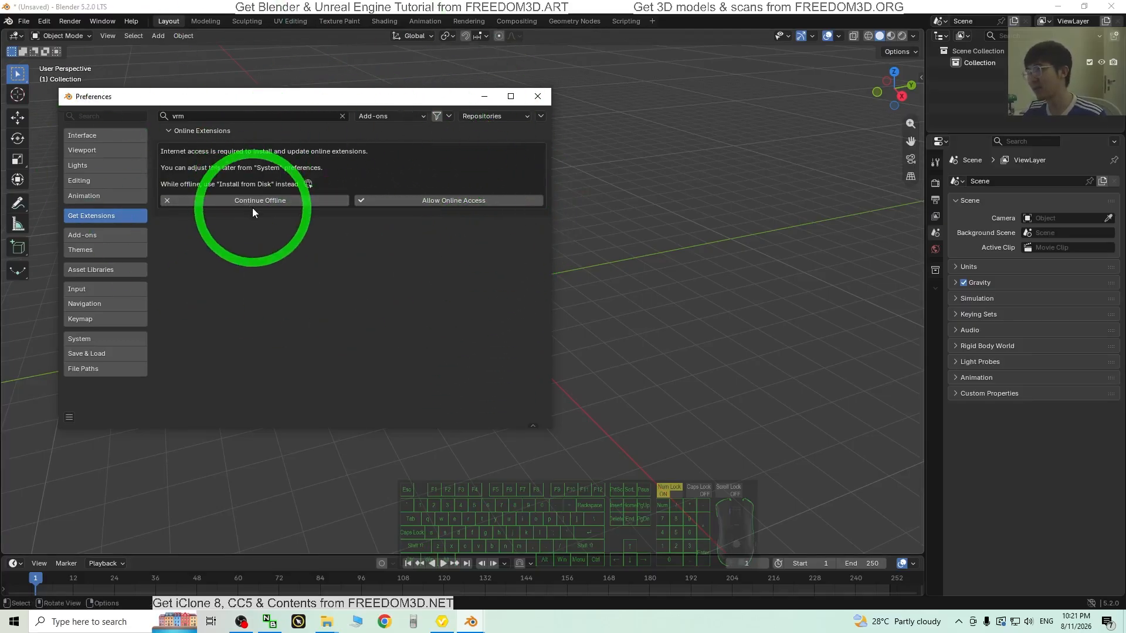
left_click(447, 201)
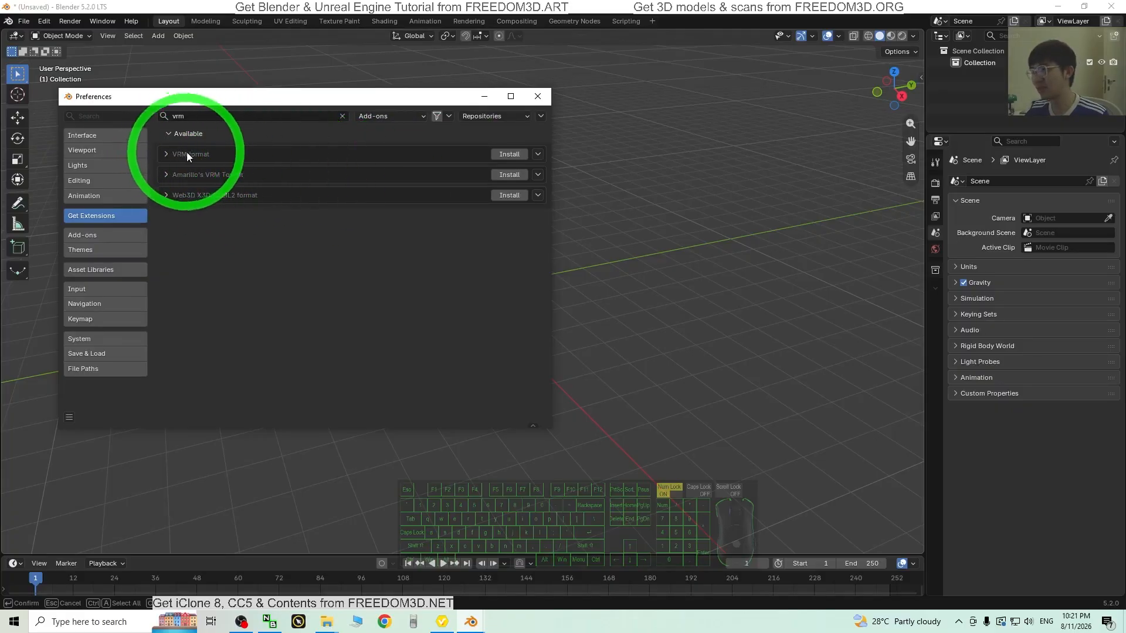
left_click(505, 155)
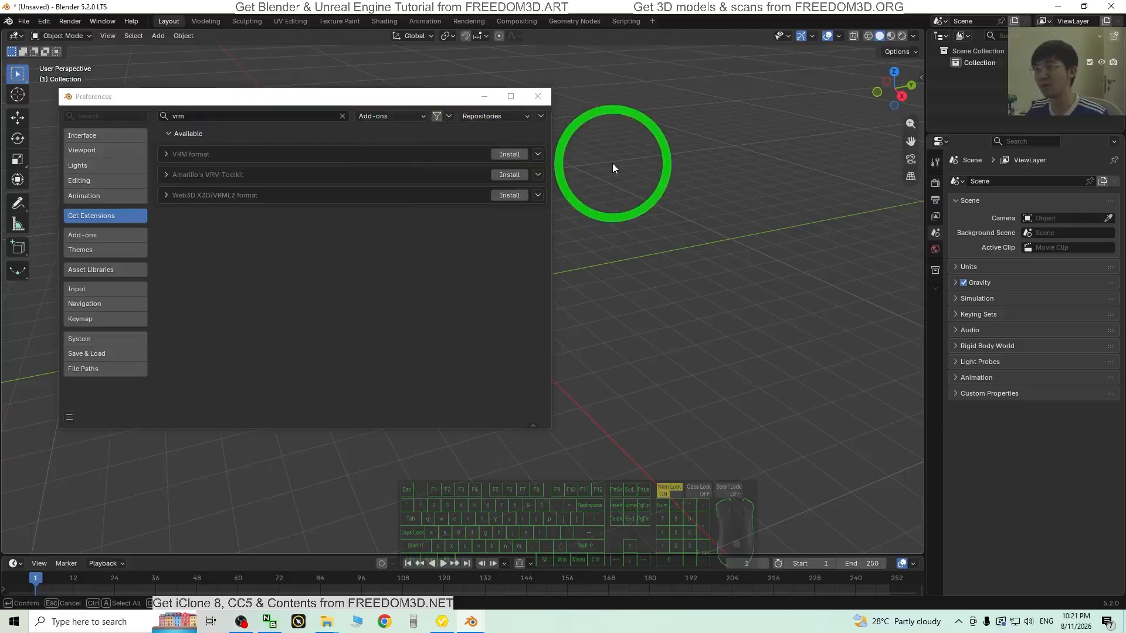
left_click(538, 155)
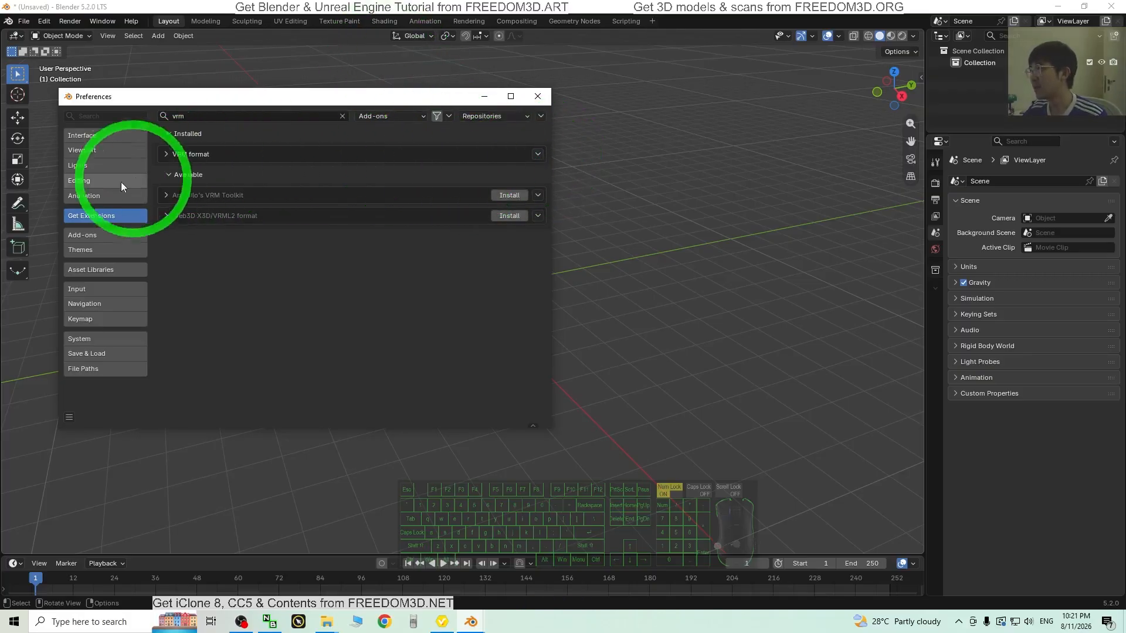
Find the VRM format add-on by filtering the installed add-ons for "vrm", make sure it is enabled, and close the preferences.
left_click(75, 235)
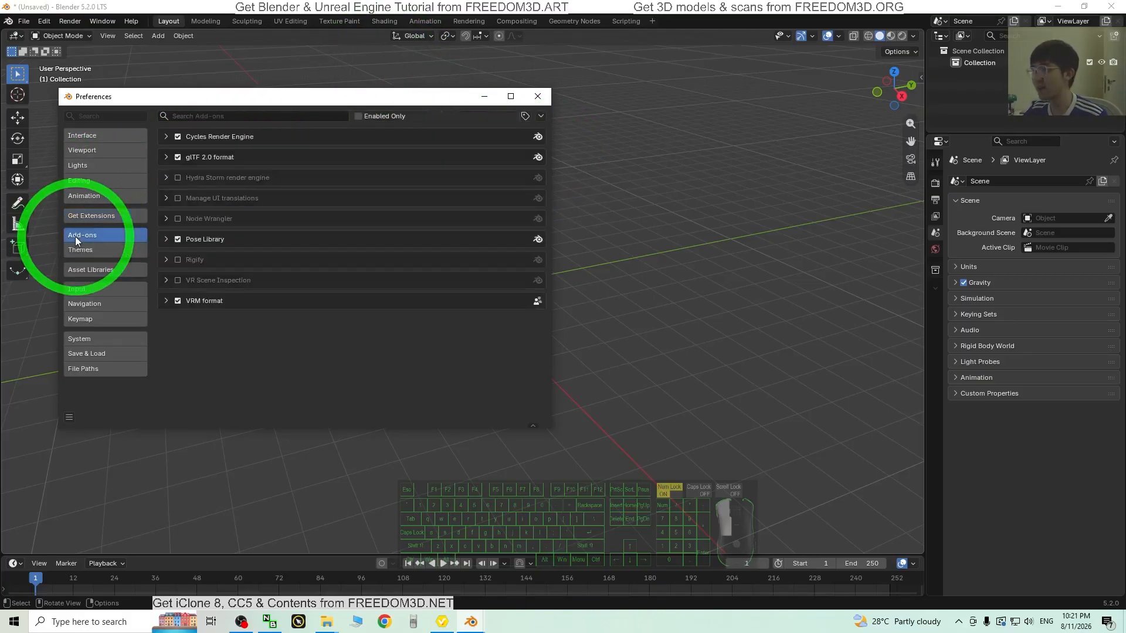
left_click(243, 116)
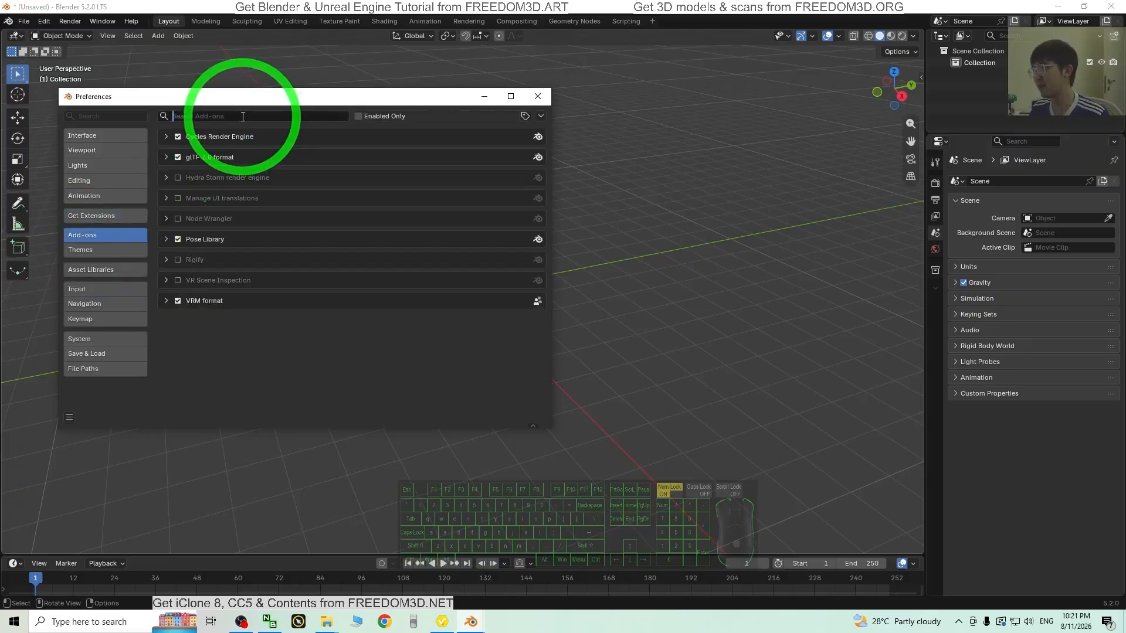
type("vr")
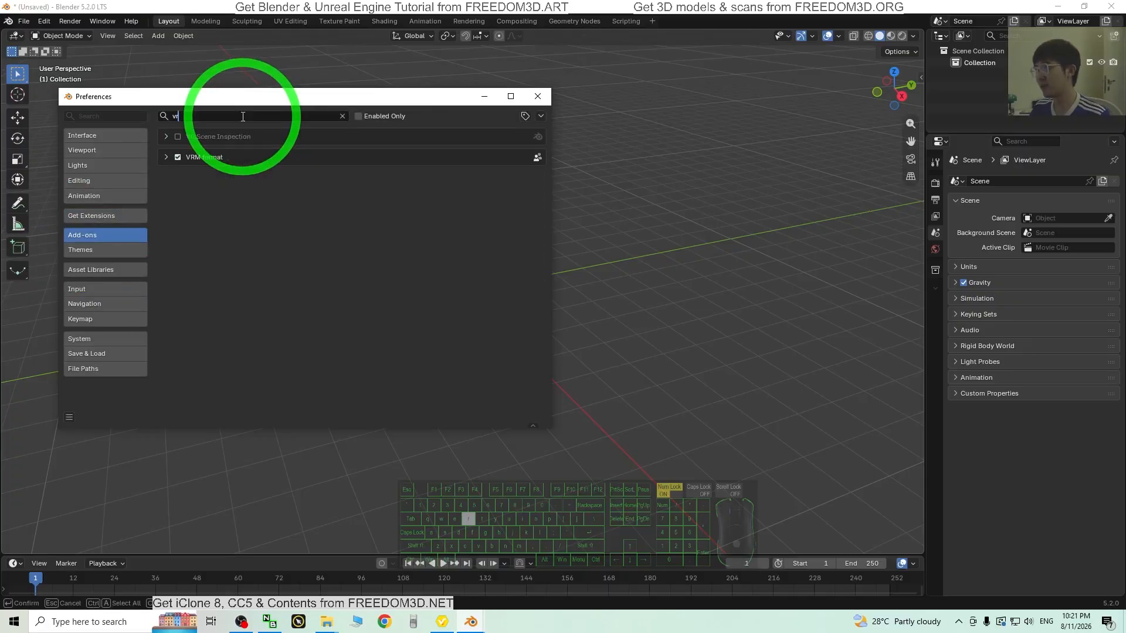
type("m")
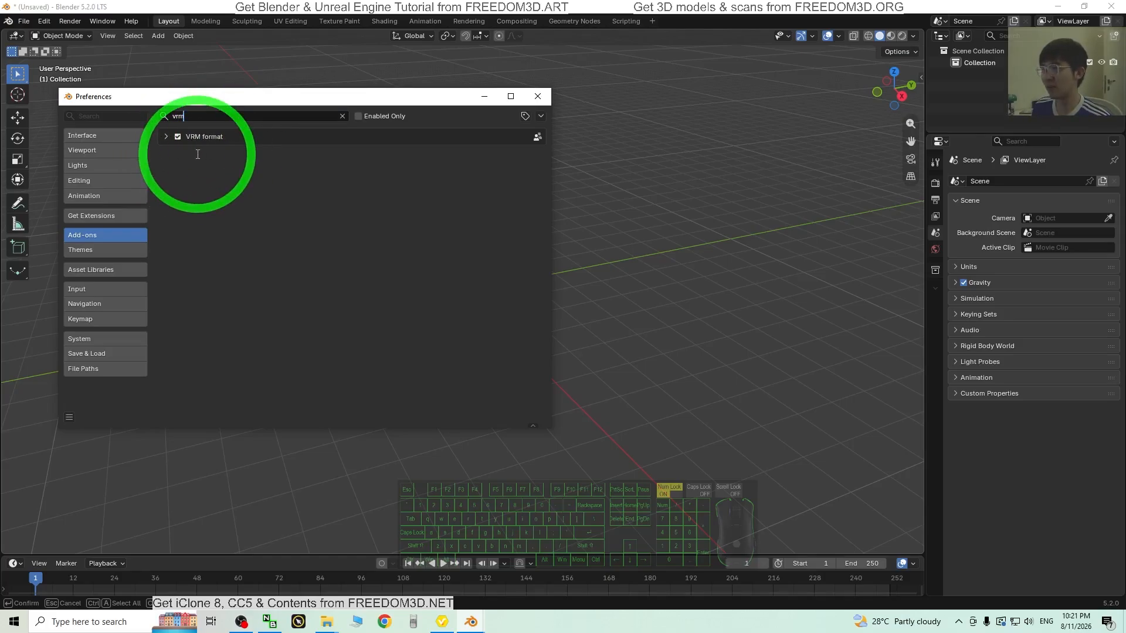
left_click(177, 138)
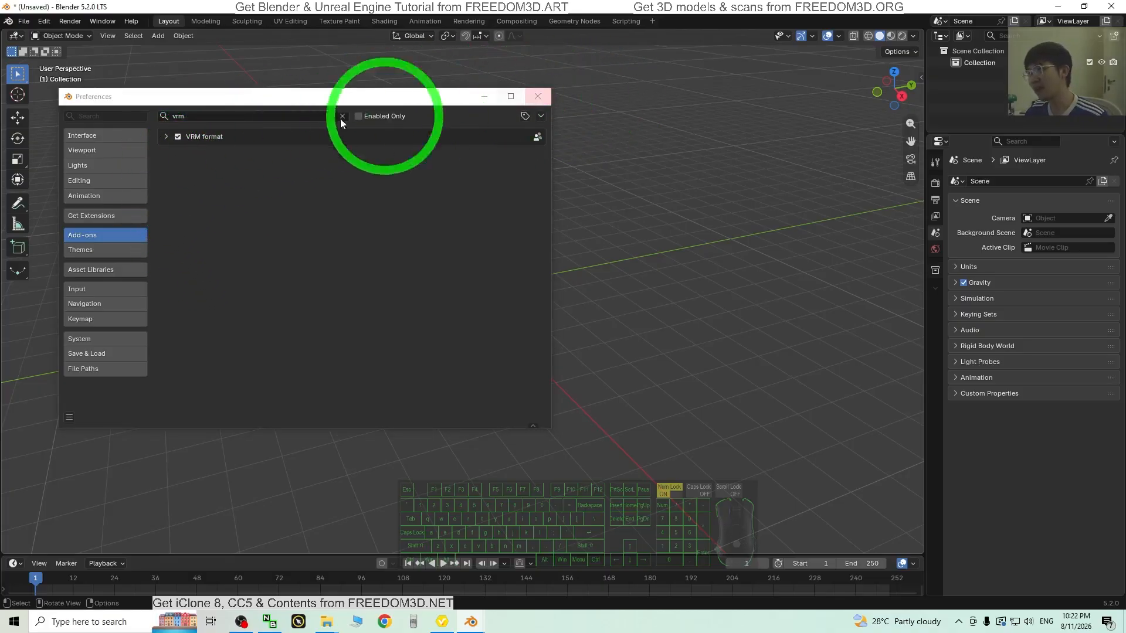
left_click(537, 97)
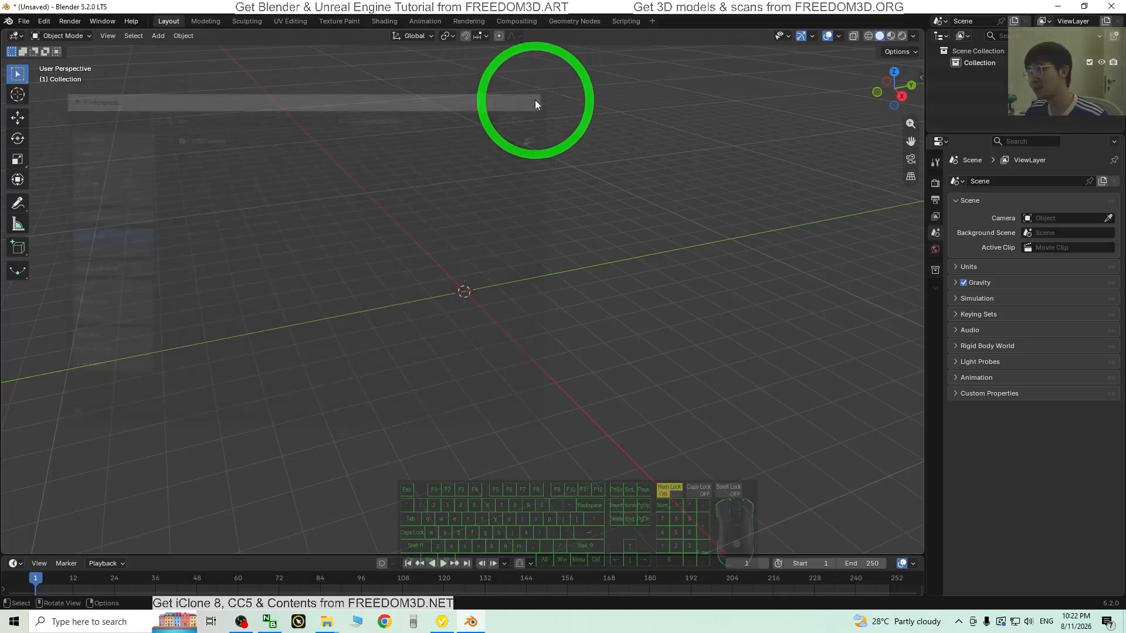
Import model01.vrm from the model01 folder on the desktop as a VRM file with the default import options.
left_click(23, 21)
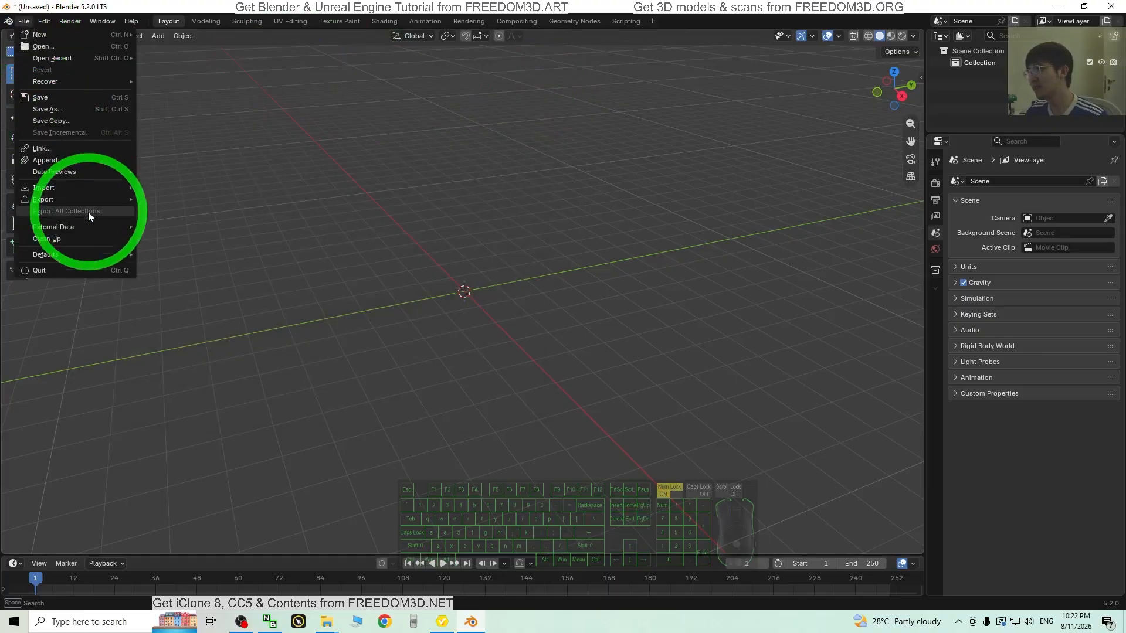
mouse_move(66, 191)
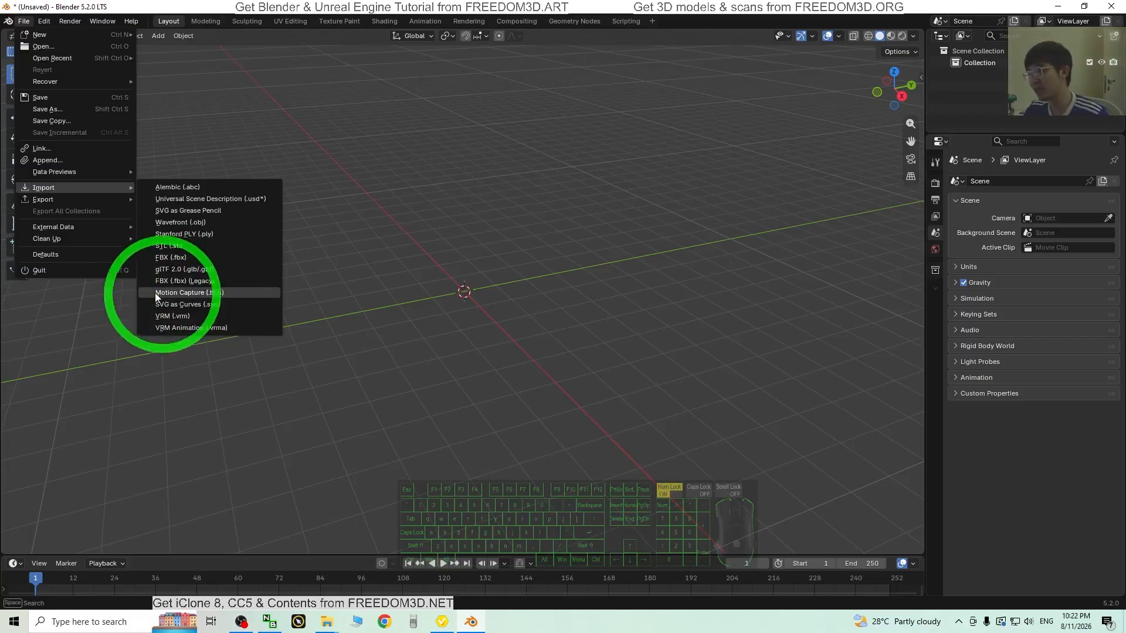
left_click(199, 318)
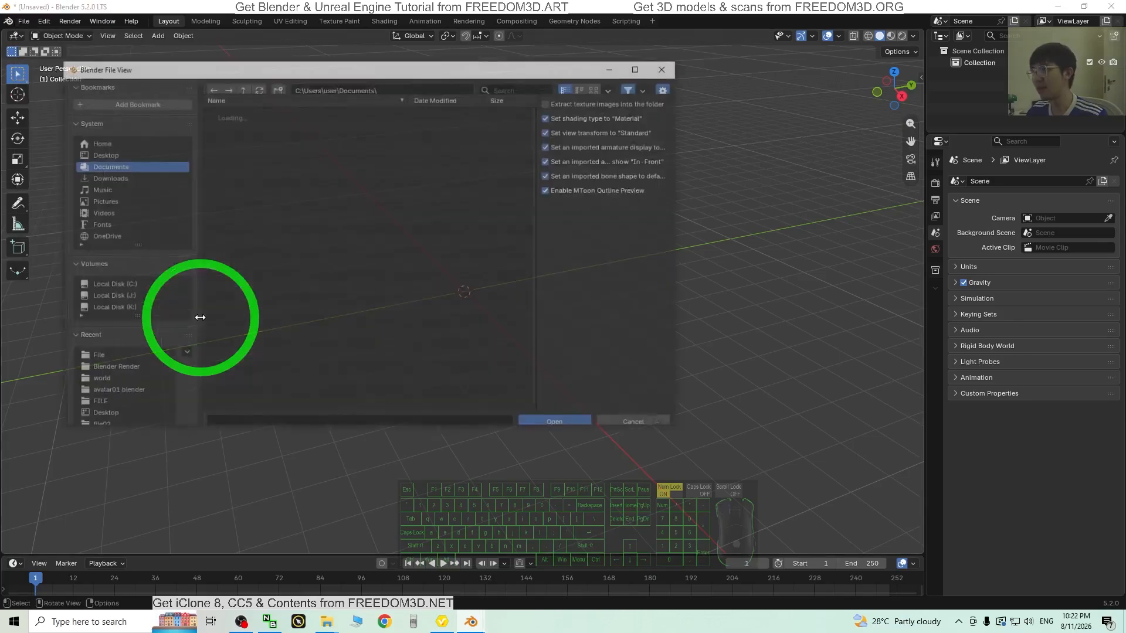
left_click(111, 154)
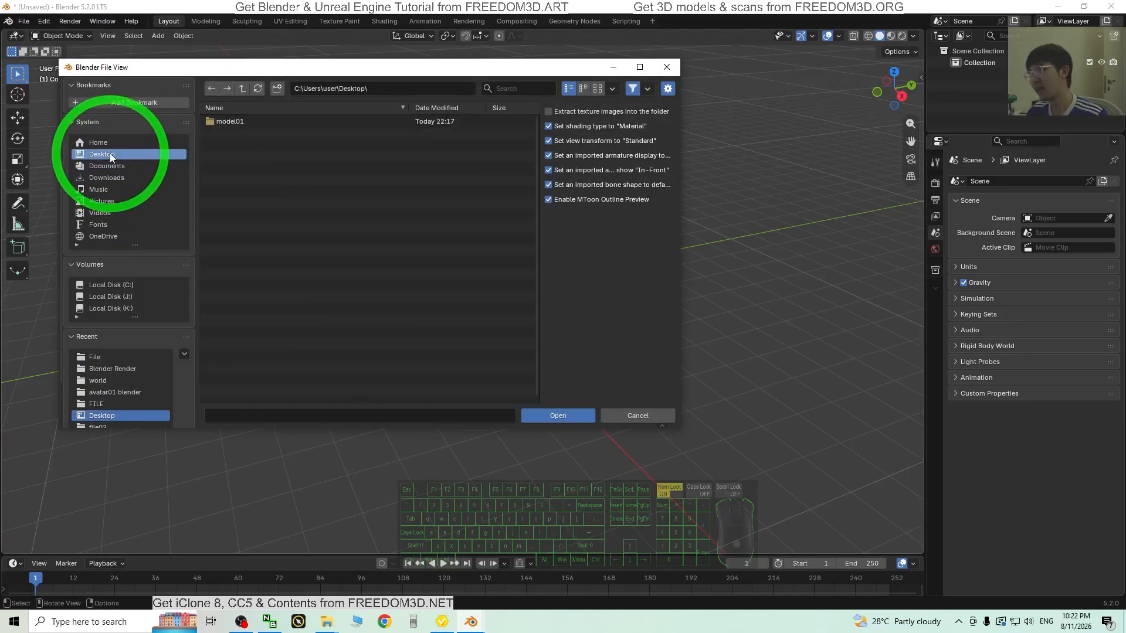
double_click(238, 121)
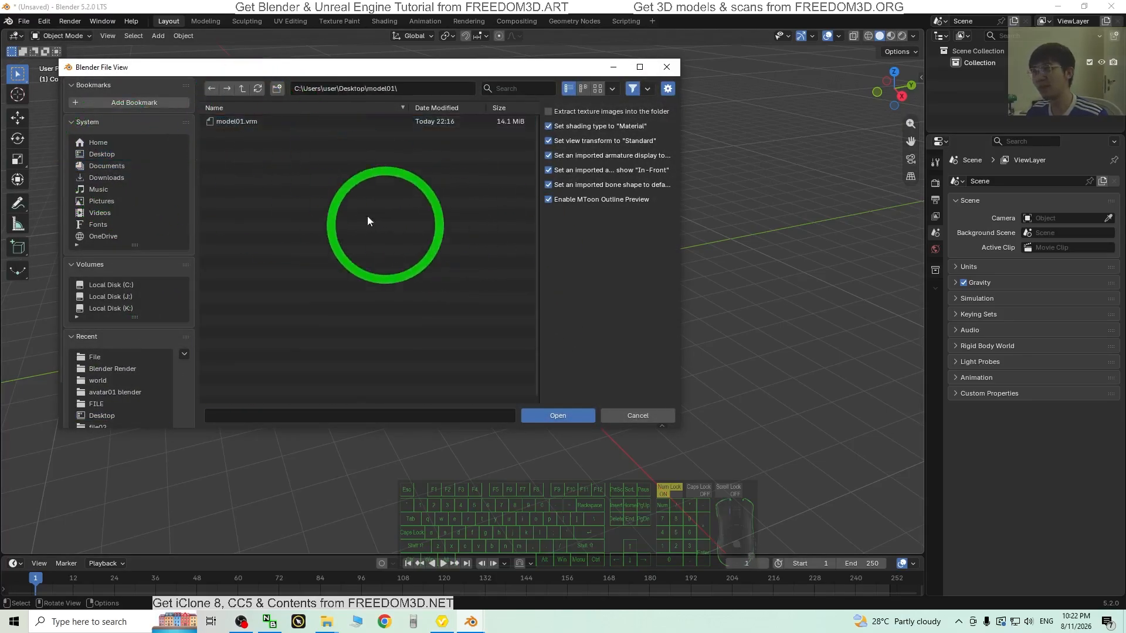
double_click(227, 121)
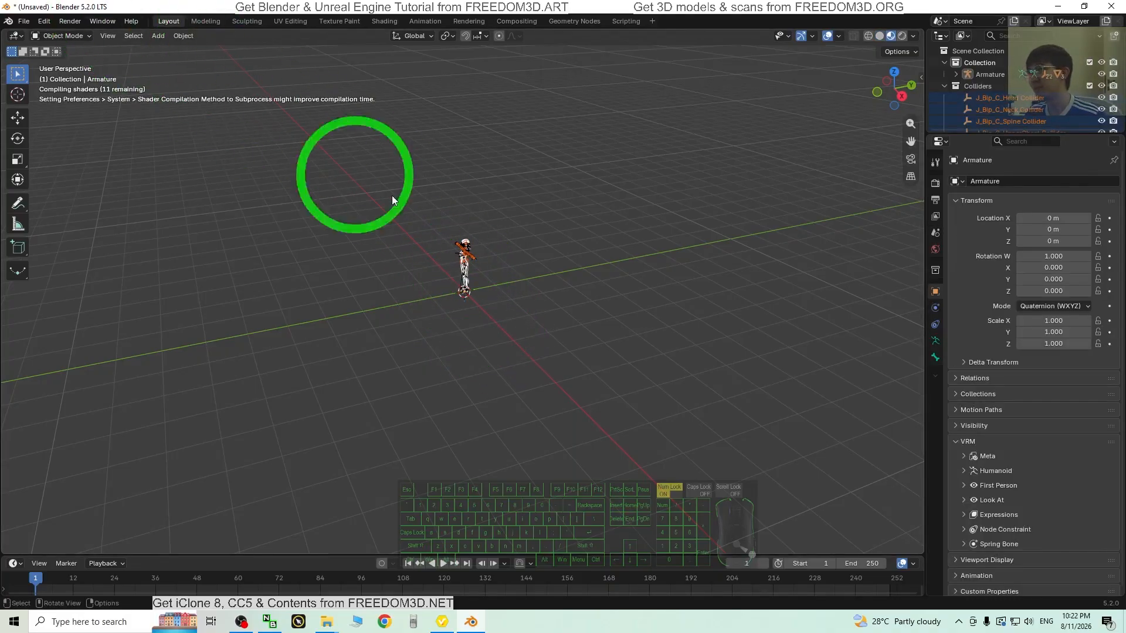
Examine the imported character from the front, including its face, hair, body and armature bones.
scroll(495, 217, "up", 6)
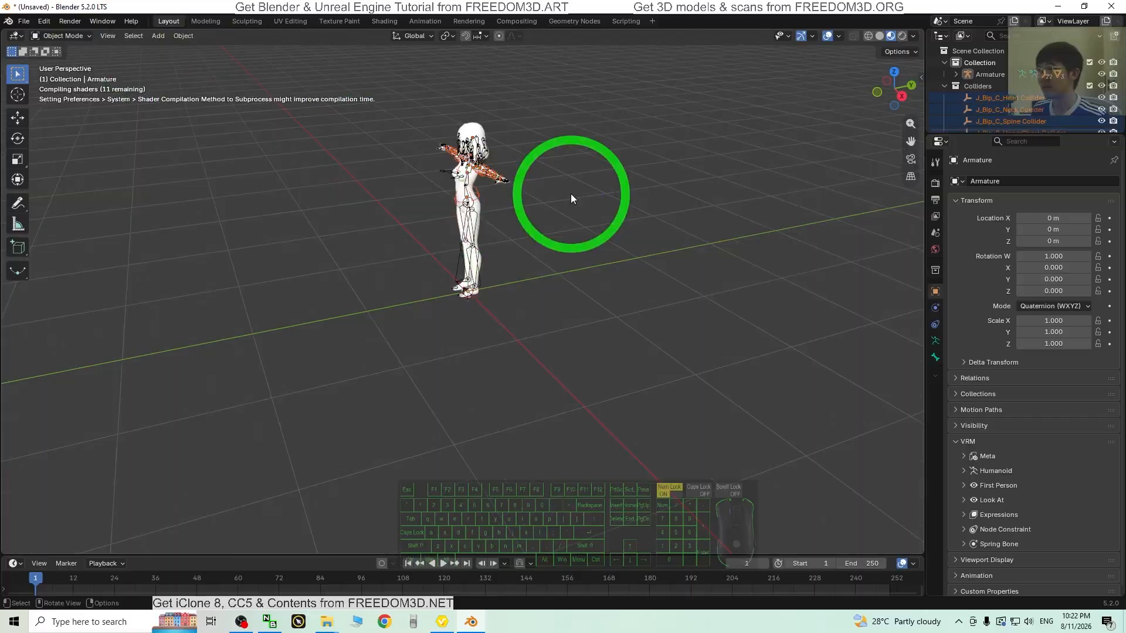
scroll(562, 202, "up", 2)
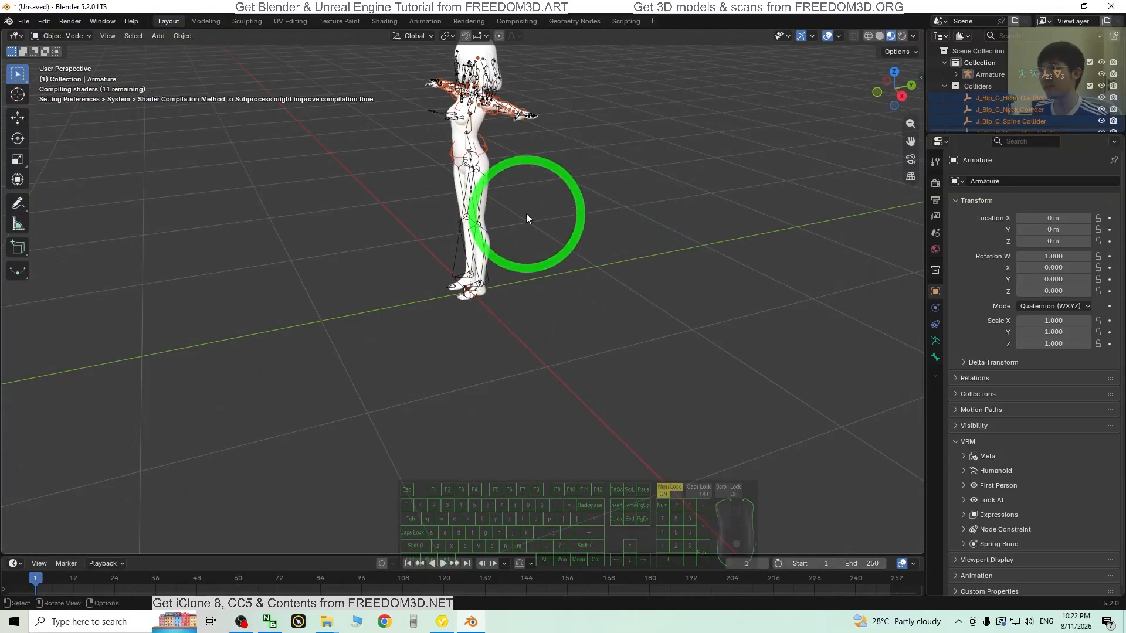
middle_click_drag(620, 266, 645, 254)
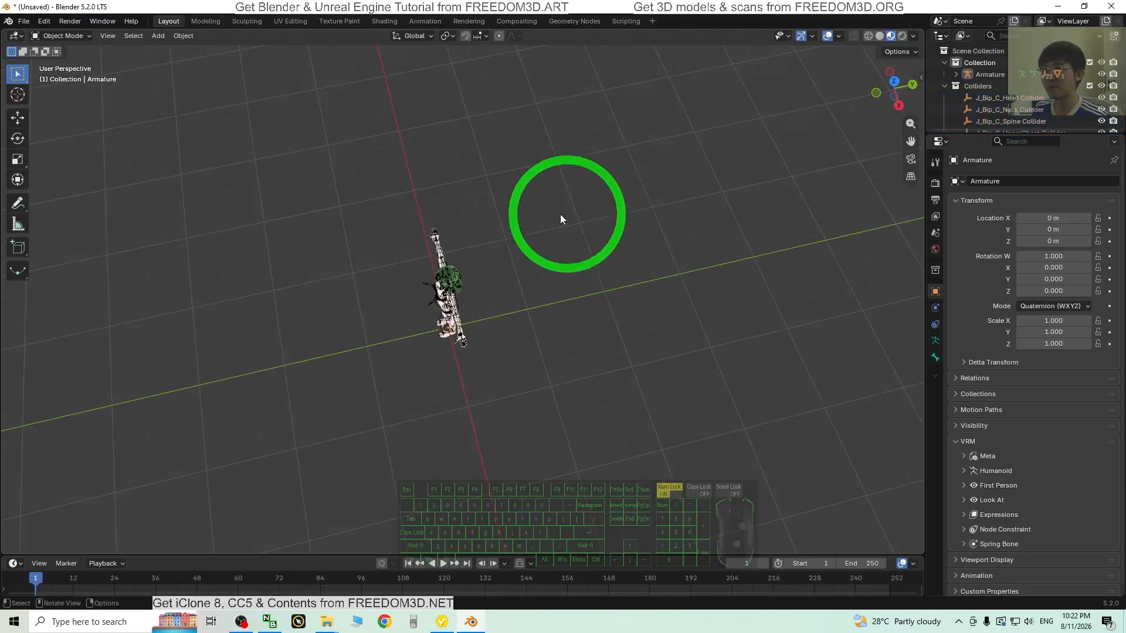
middle_click_drag(560, 219, 701, 311)
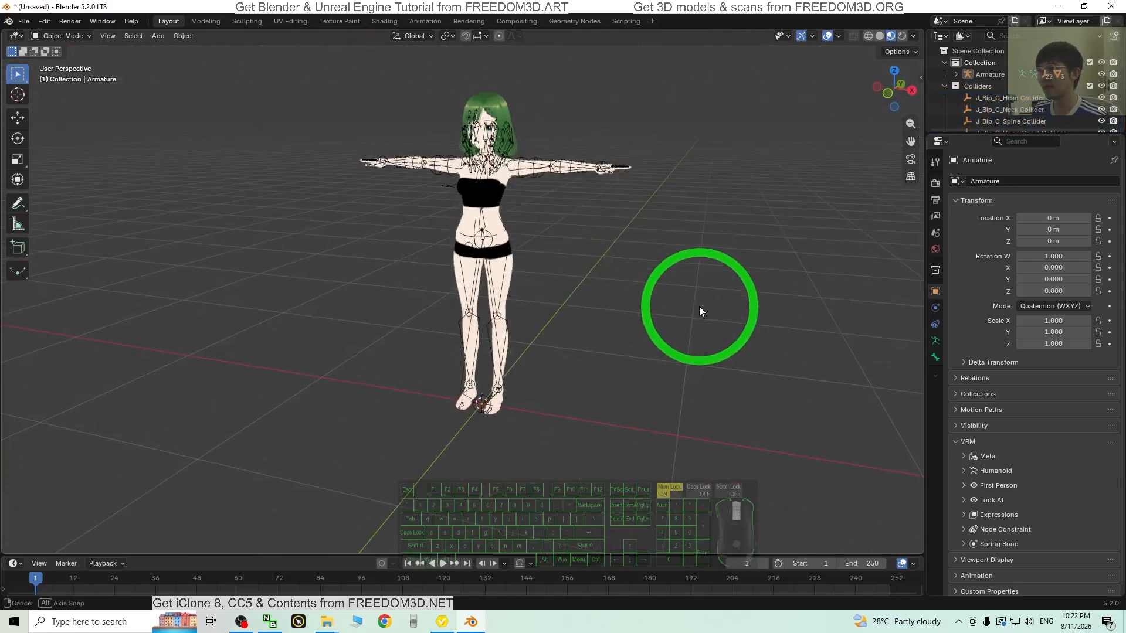
scroll(638, 199, "up", 5)
scroll(638, 199, "down", 3)
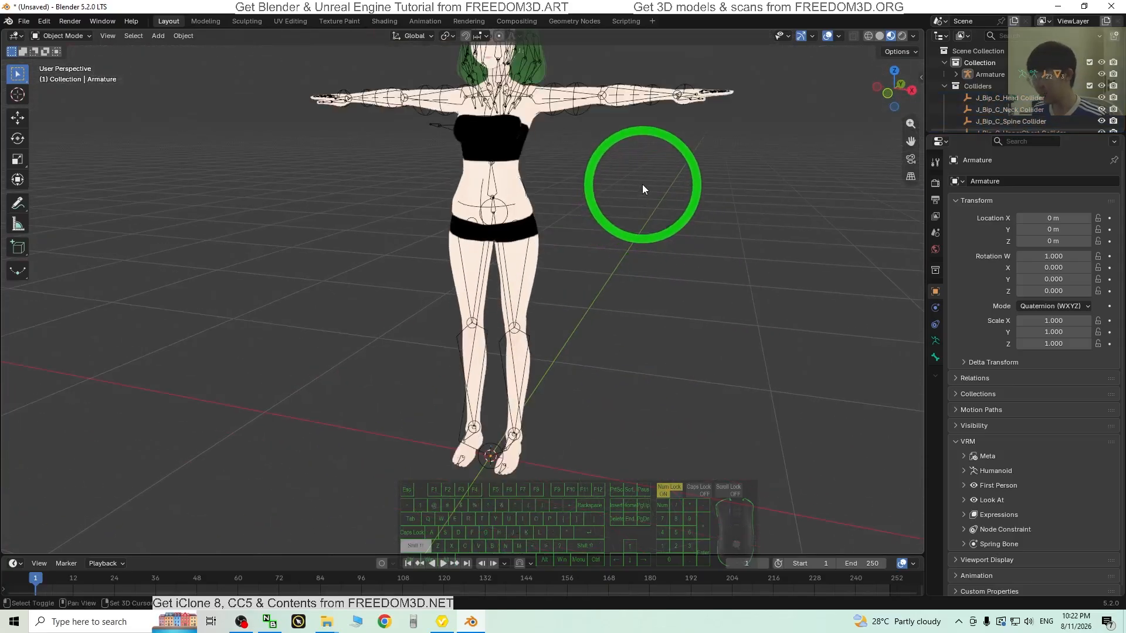
middle_click_drag(642, 188, 621, 284, "shift")
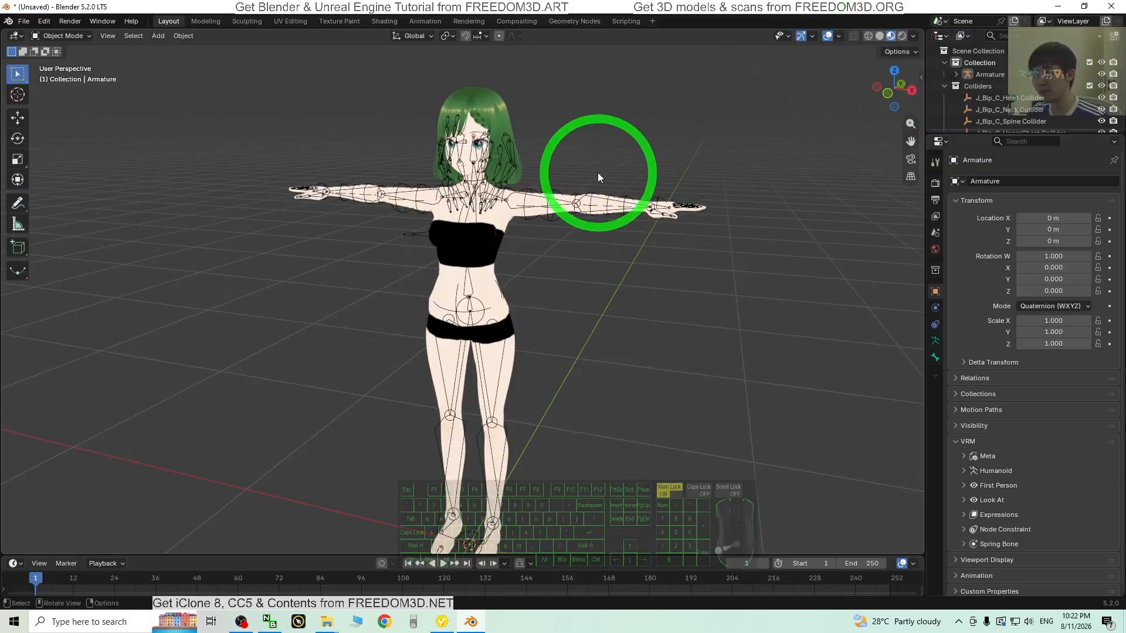
scroll(597, 174, "up", 4)
scroll(578, 214, "down", 3)
scroll(658, 254, "up", 1)
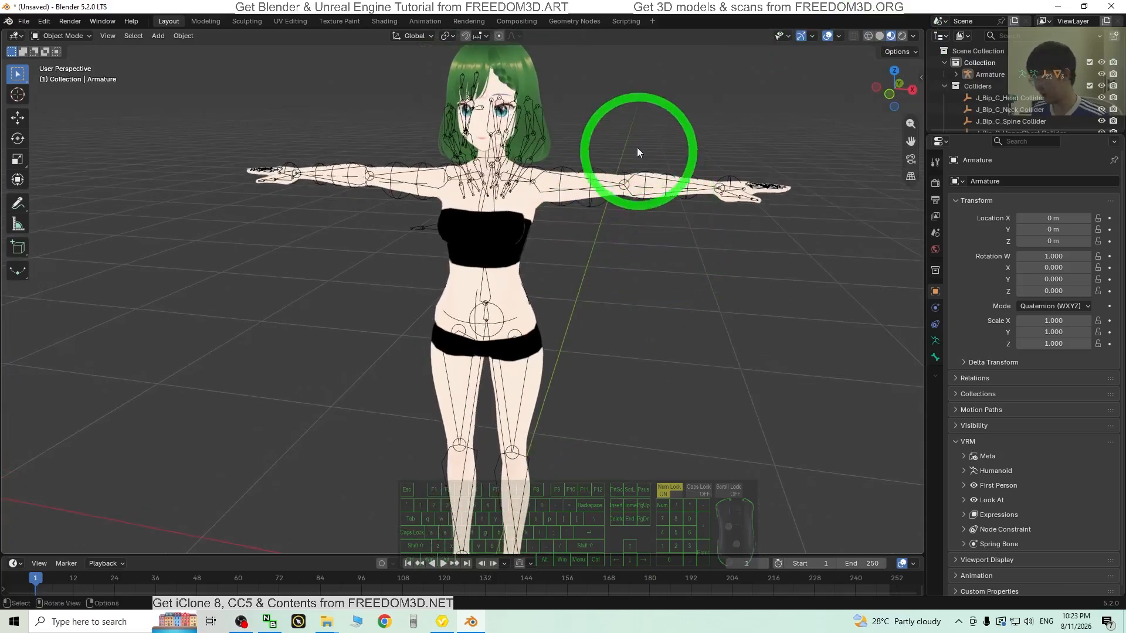
scroll(628, 141, "up", 5)
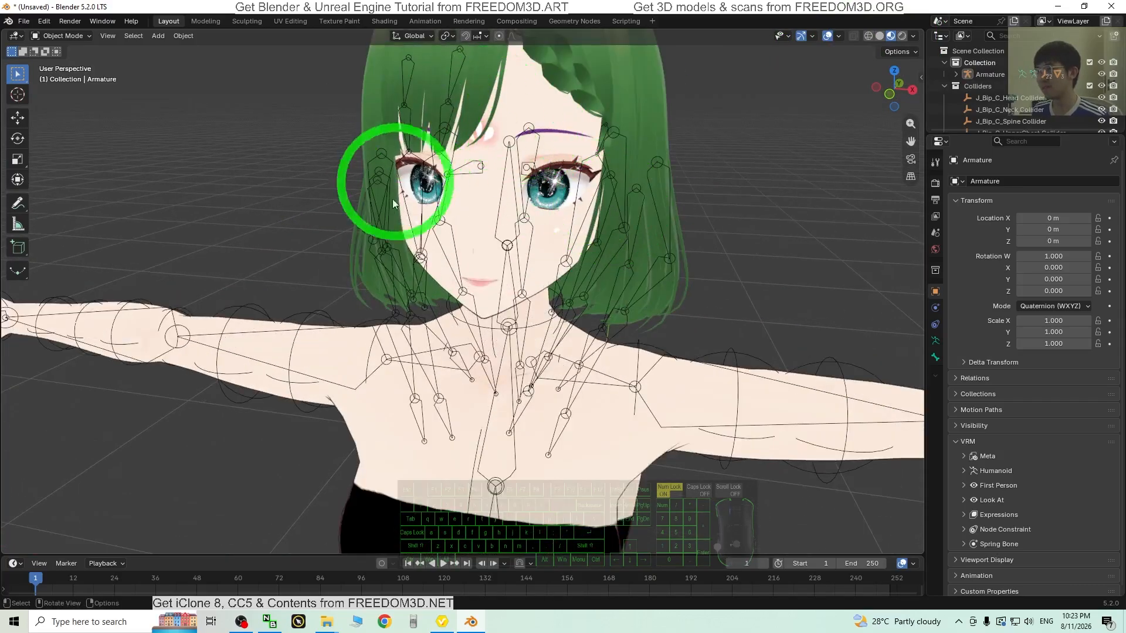
scroll(604, 276, "down", 4)
scroll(698, 253, "up", 4)
scroll(698, 255, "down", 4)
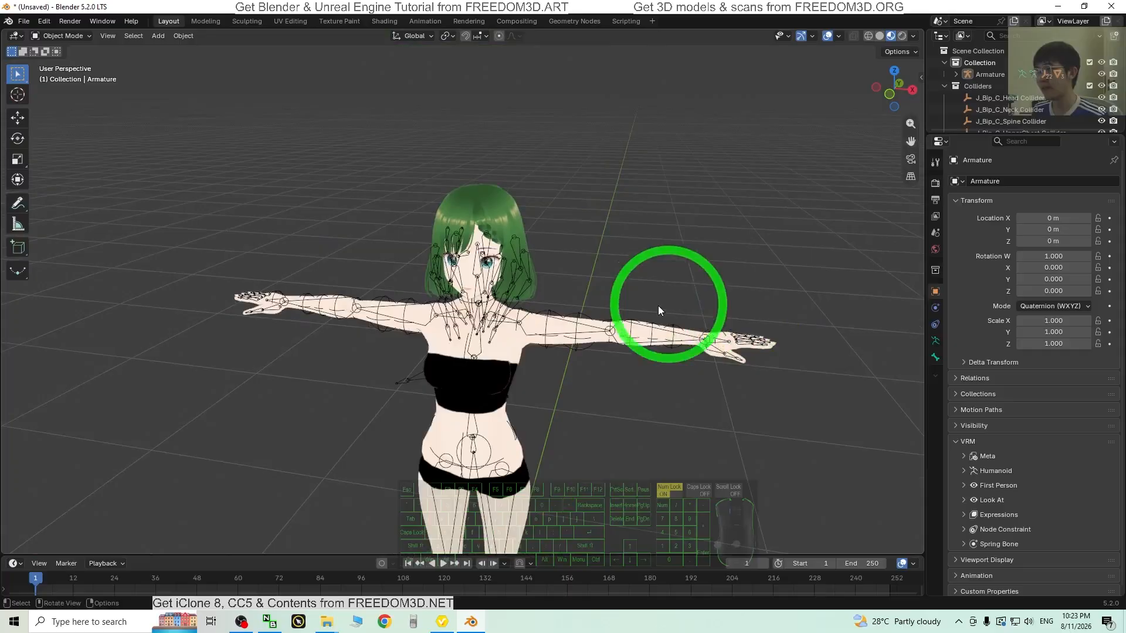
middle_click_drag(658, 305, 528, 355)
Enlarge the outliner area and look through the objects in the Colliders collection.
left_click_drag(963, 130, 967, 209)
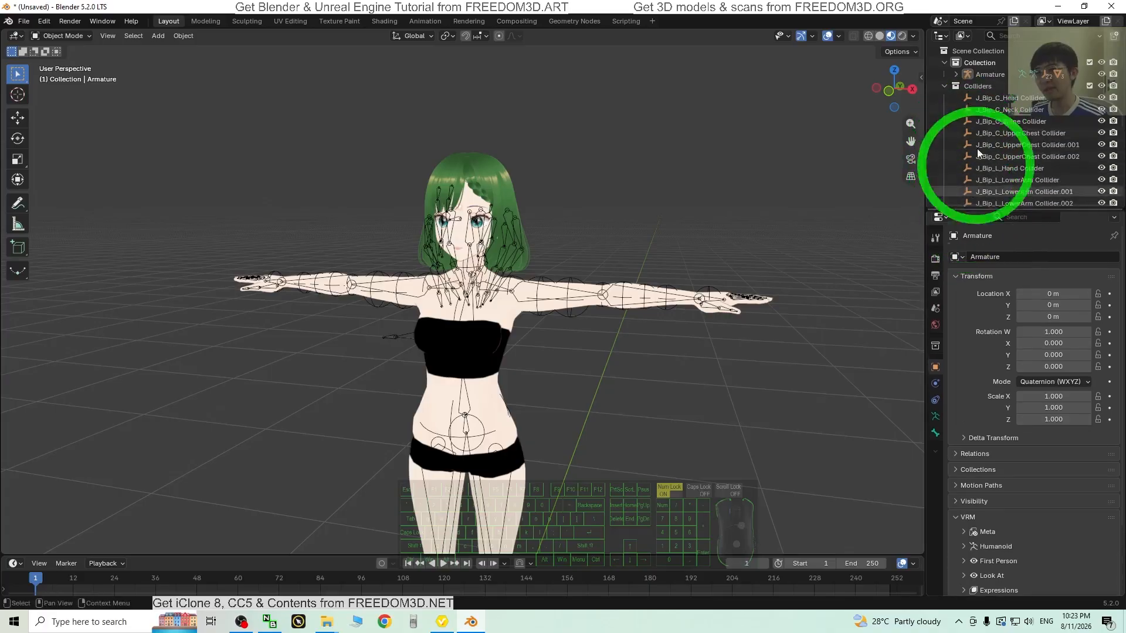
left_click(991, 98)
scroll(1038, 123, "down", 5)
scroll(1044, 131, "up", 5)
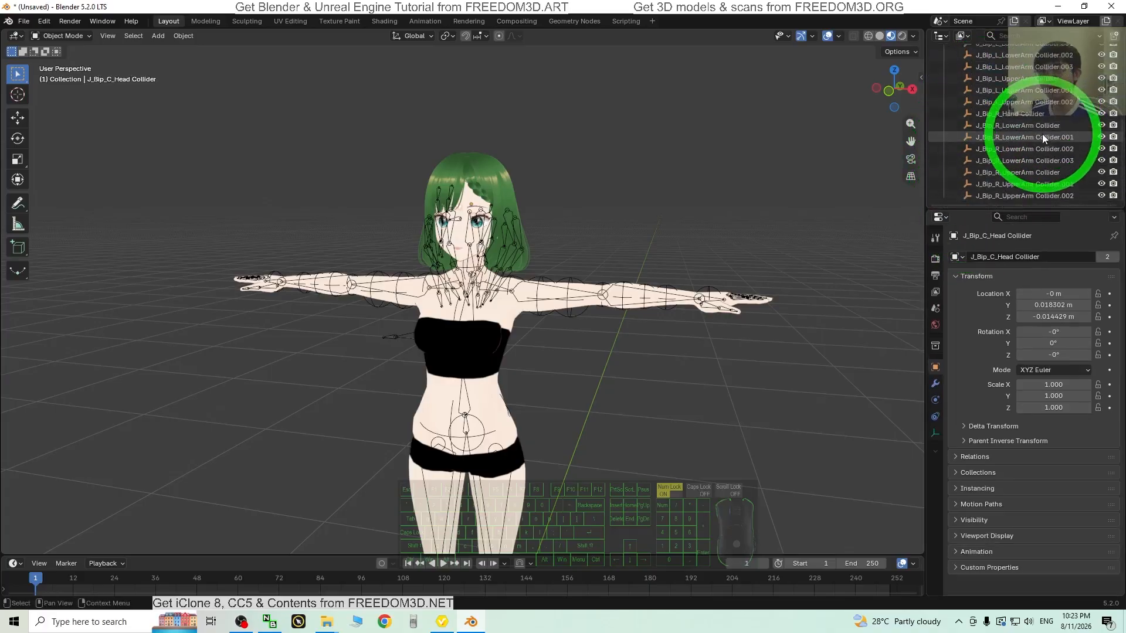
scroll(1012, 174, "down", 10)
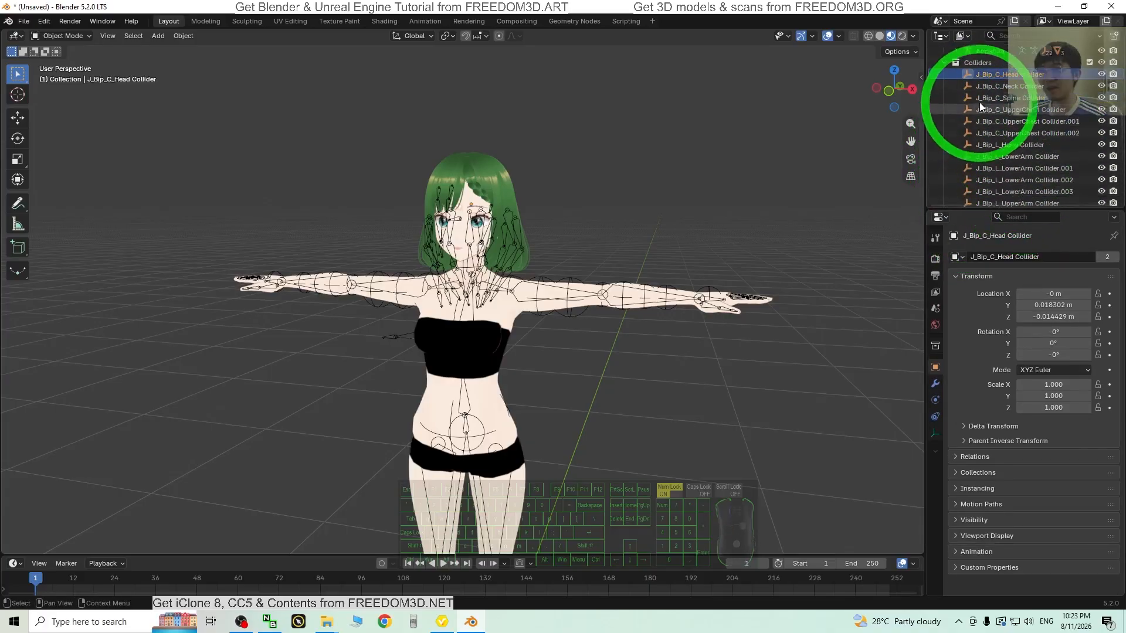
Try to select the collider objects as a range, from the head collider to J_Bip_R_UpperArm Collider.002.
left_click(1008, 196)
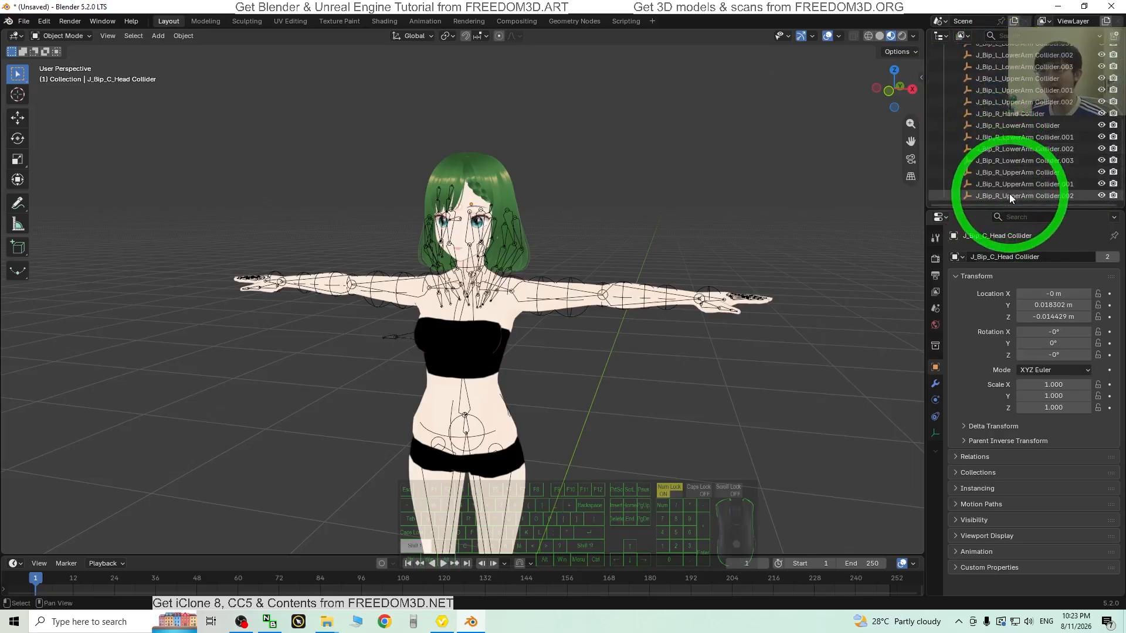
scroll(1008, 178, "up", 4)
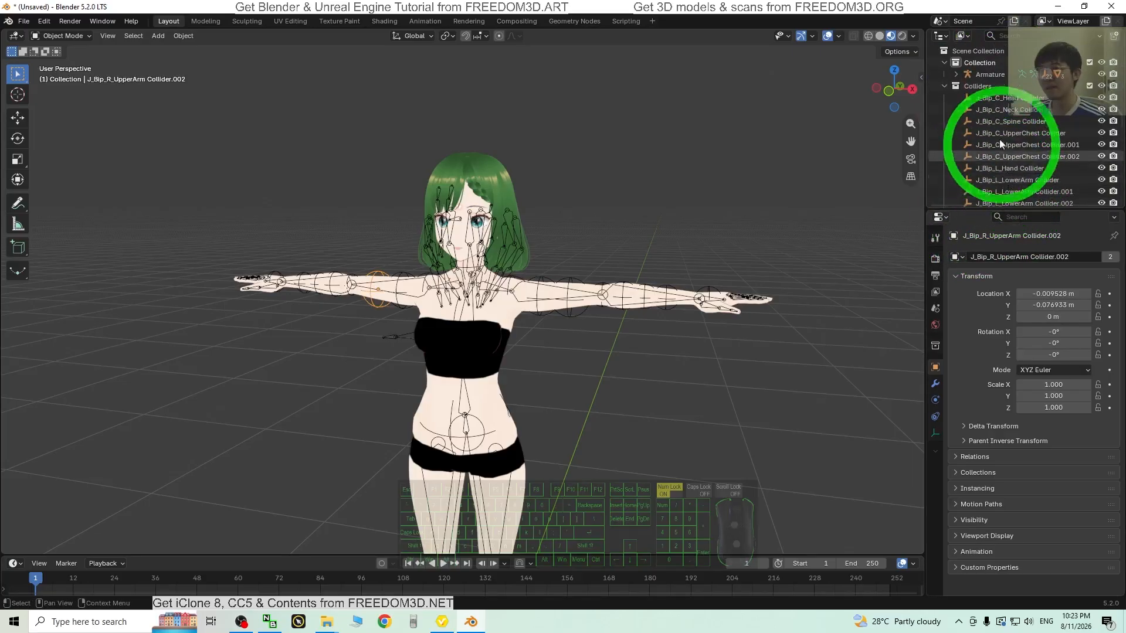
left_click(1001, 98)
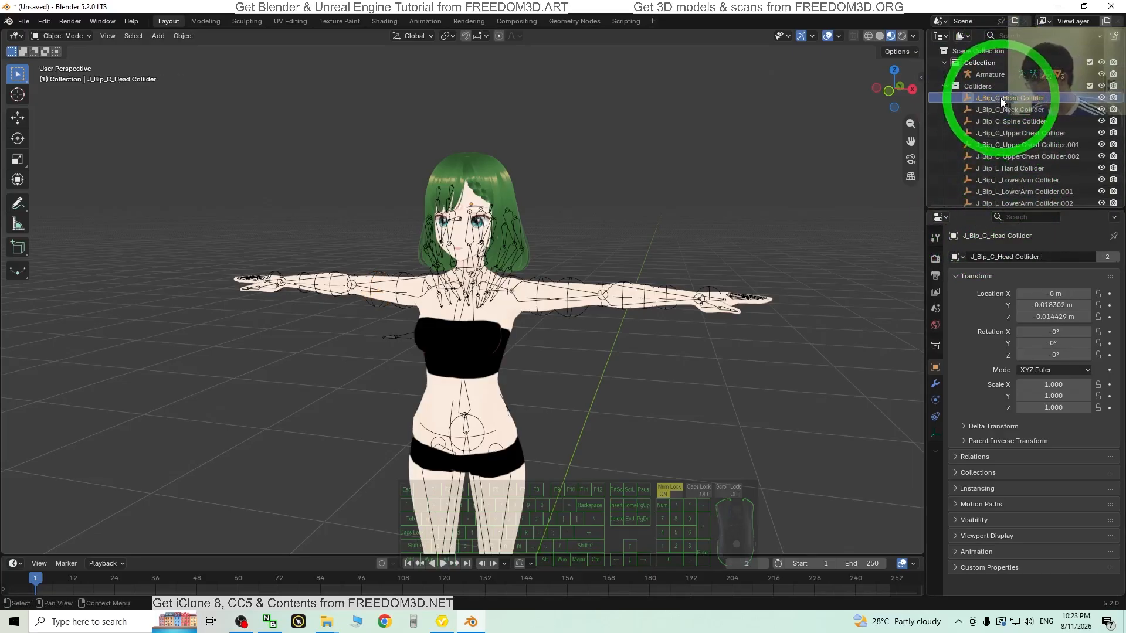
scroll(1005, 111, "down", 6)
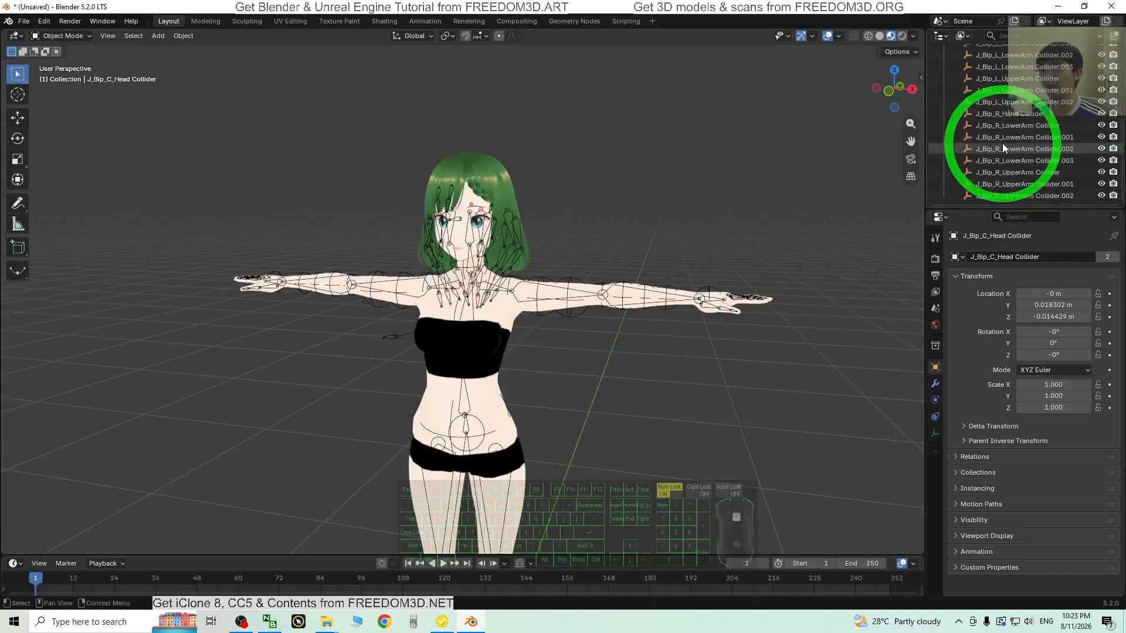
left_click(1003, 194)
scroll(1004, 192, "up", 7)
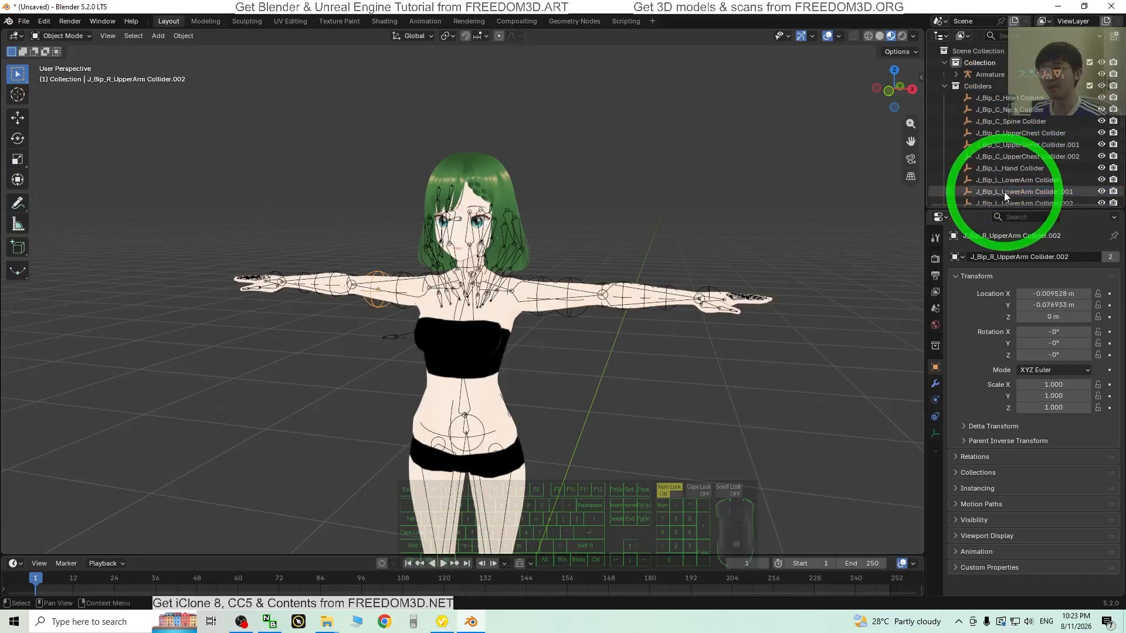
left_click(985, 95)
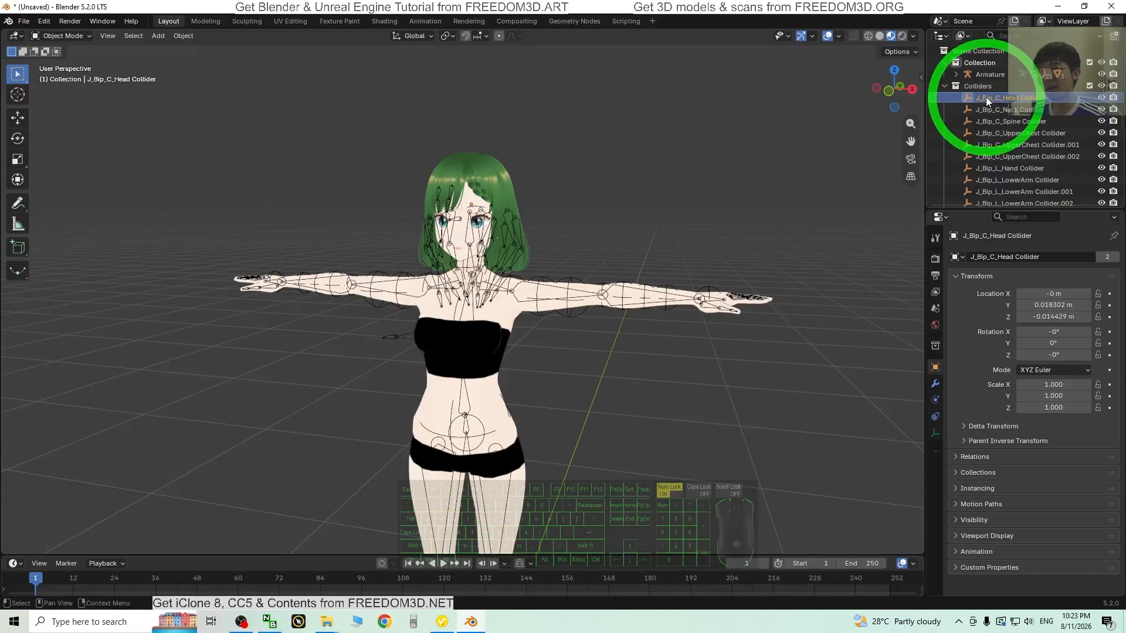
left_click(987, 106, "ctrl")
left_click(989, 122, "ctrl")
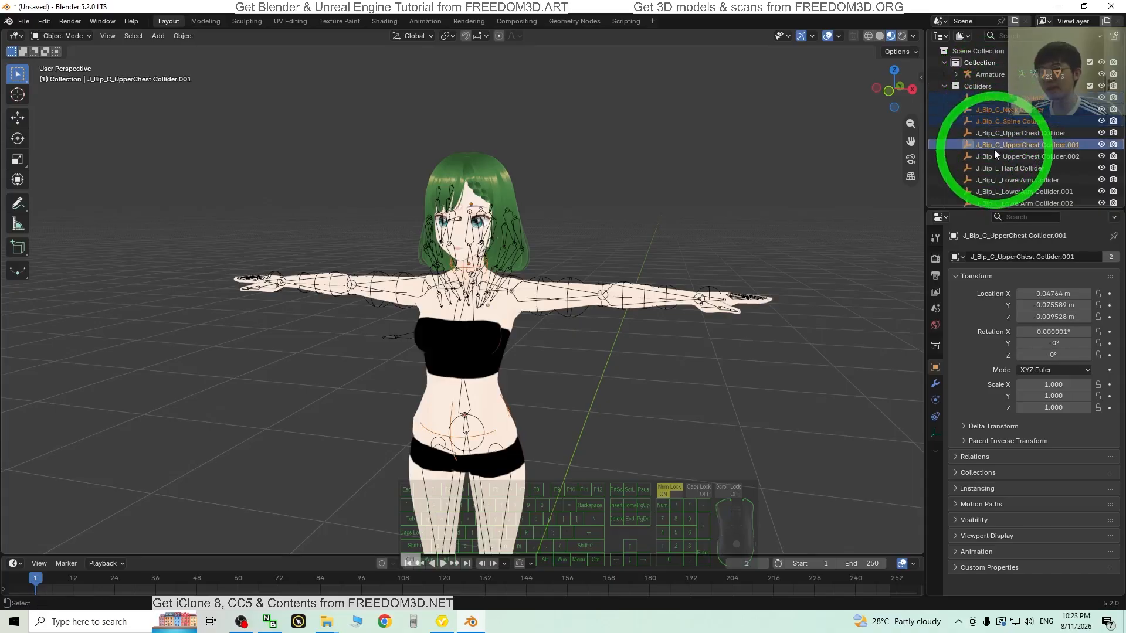
Select every object in the Colliders collection, from the head collider through the last right upper-arm collider, and delete them all.
left_click(975, 97)
left_click_drag(962, 99, 1010, 136)
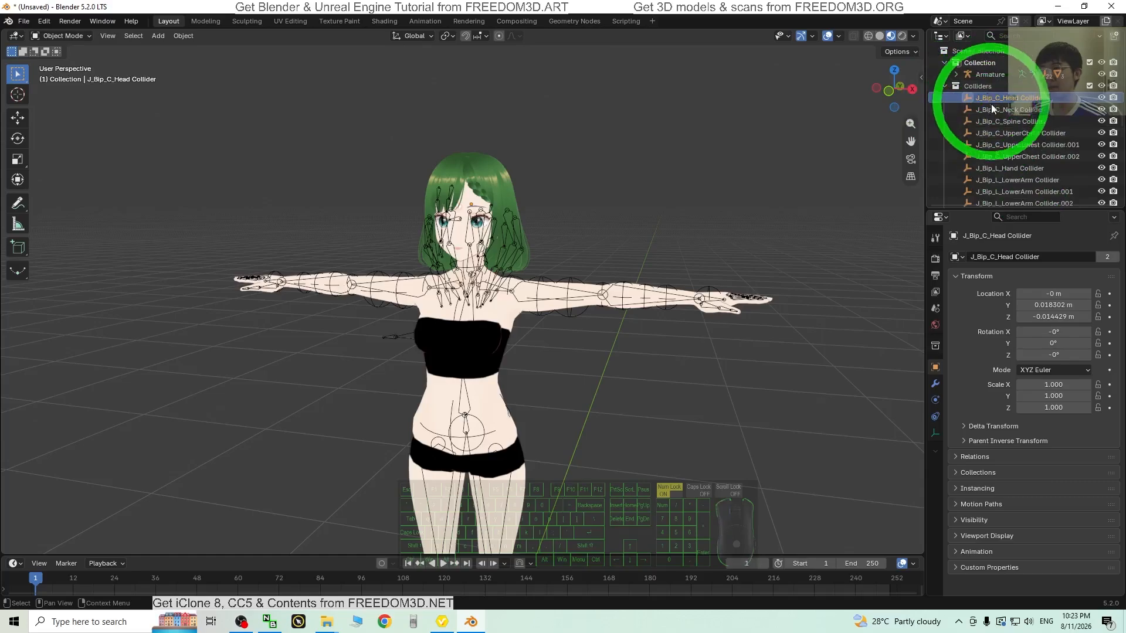
left_click(991, 109, "ctrl")
left_click(992, 122, "ctrl")
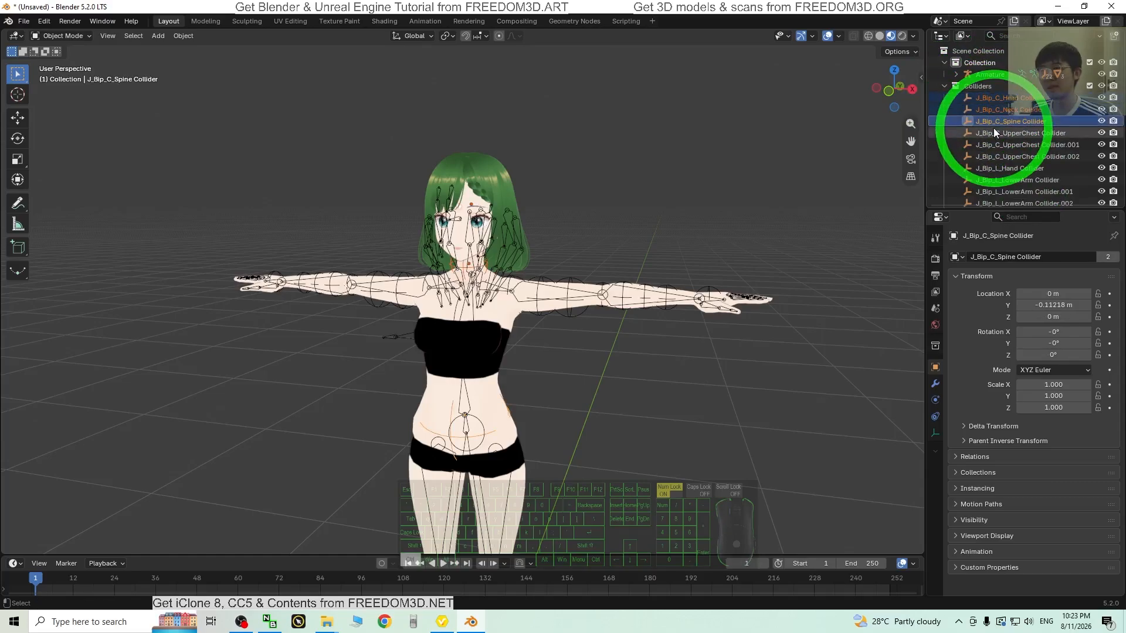
left_click(994, 134, "ctrl")
left_click(995, 145, "ctrl")
left_click(996, 149, "ctrl")
left_click(995, 167, "ctrl")
left_click(997, 158, "ctrl")
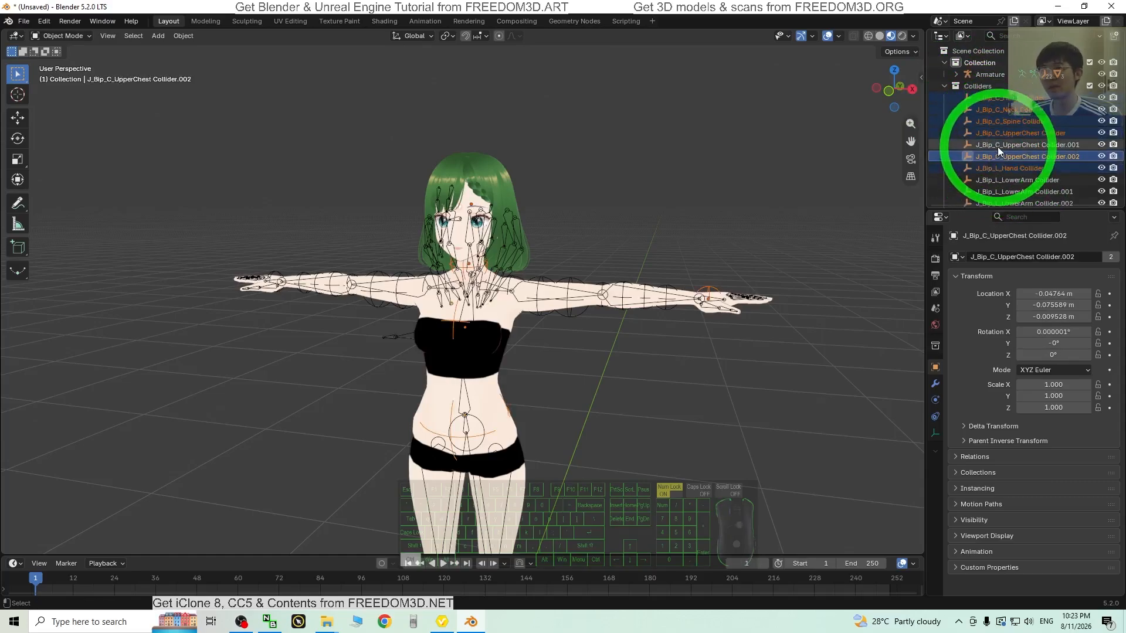
left_click(997, 146, "ctrl")
scroll(999, 149, "down", 3)
left_click(995, 133, "ctrl")
left_click(997, 145, "ctrl")
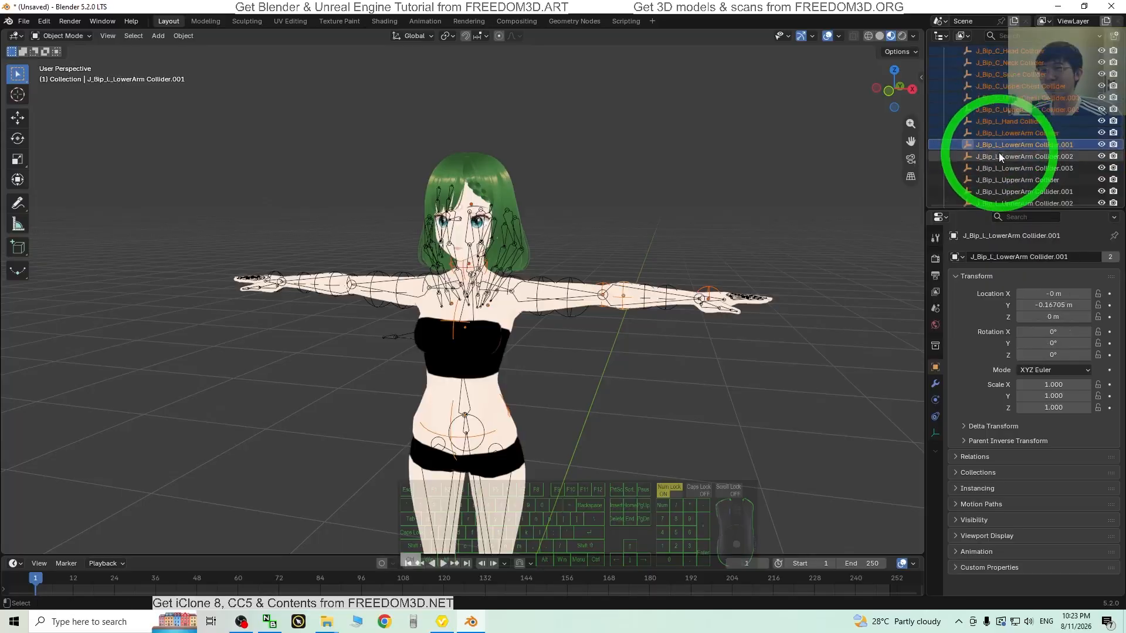
left_click(997, 180, "ctrl")
left_click(999, 157, "ctrl")
left_click(997, 169, "ctrl")
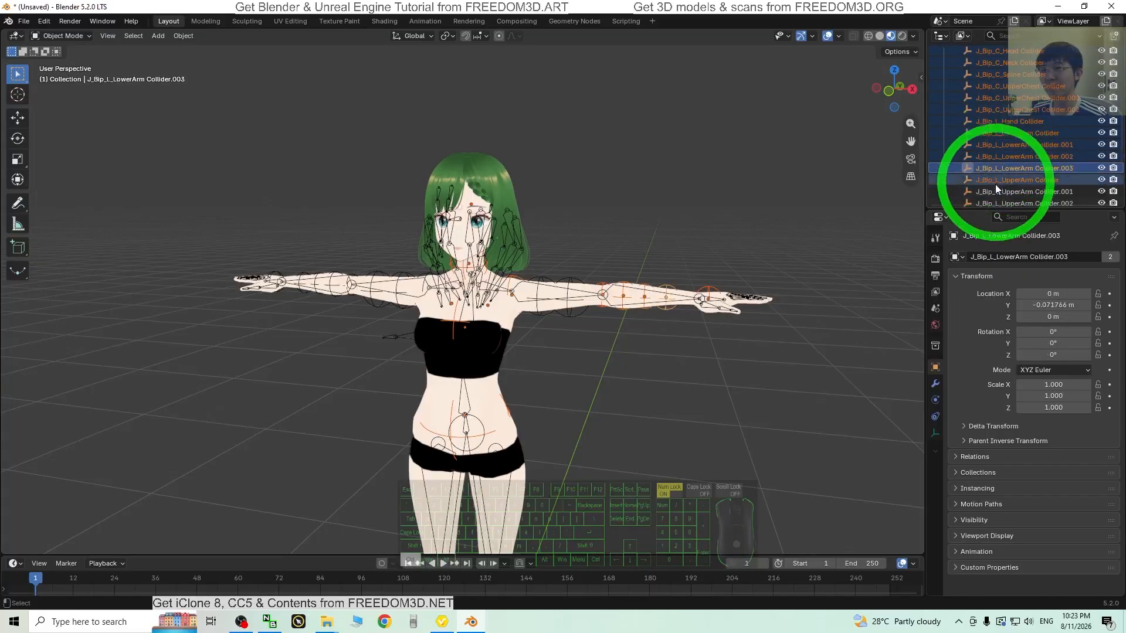
scroll(995, 180, "down", 3)
left_click(994, 123, "ctrl")
left_click(996, 133, "ctrl")
left_click(997, 155, "ctrl")
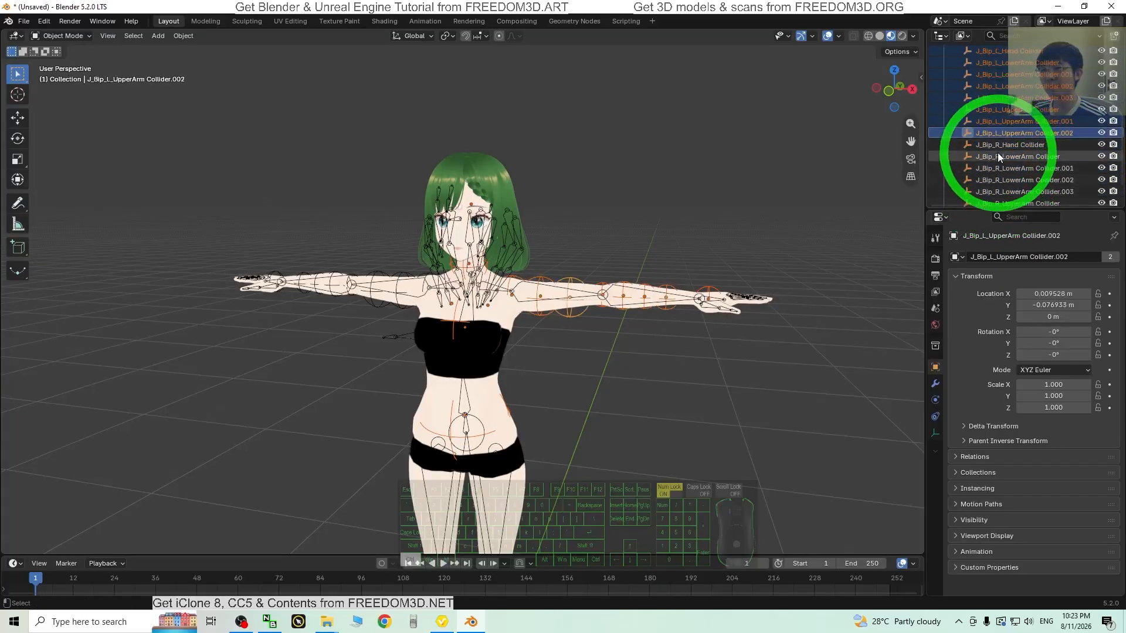
left_click(998, 169, "ctrl")
left_click(998, 144, "ctrl")
left_click(1002, 180, "ctrl")
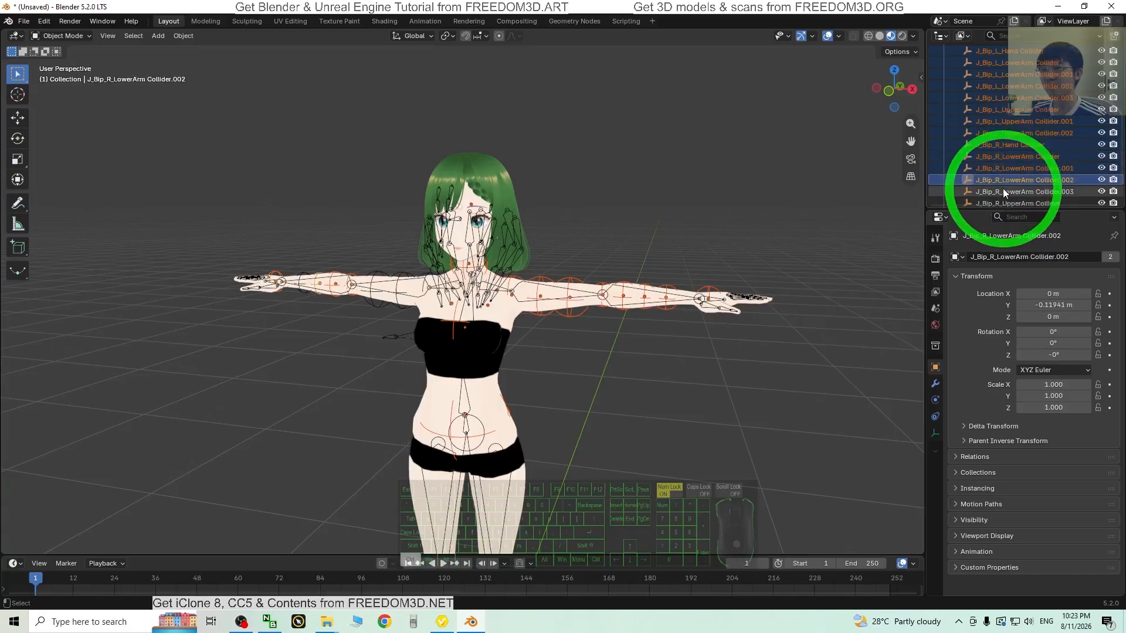
left_click(1001, 193, "ctrl")
scroll(1003, 176, "down", 2)
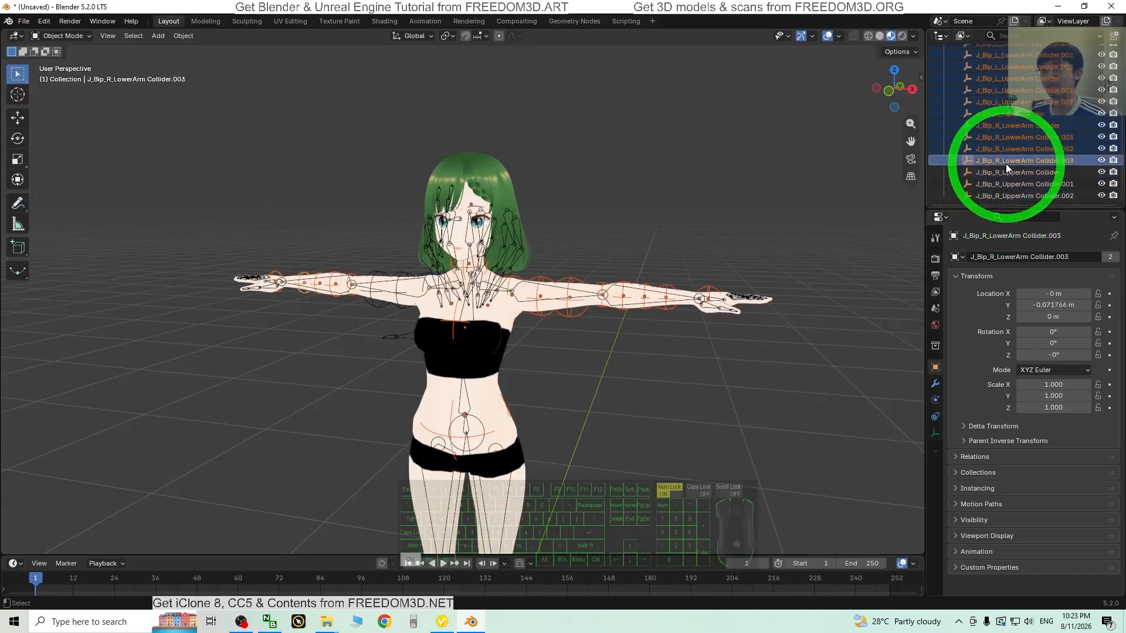
left_click(1004, 171, "ctrl")
left_click(1002, 184, "ctrl")
left_click(1002, 195, "ctrl")
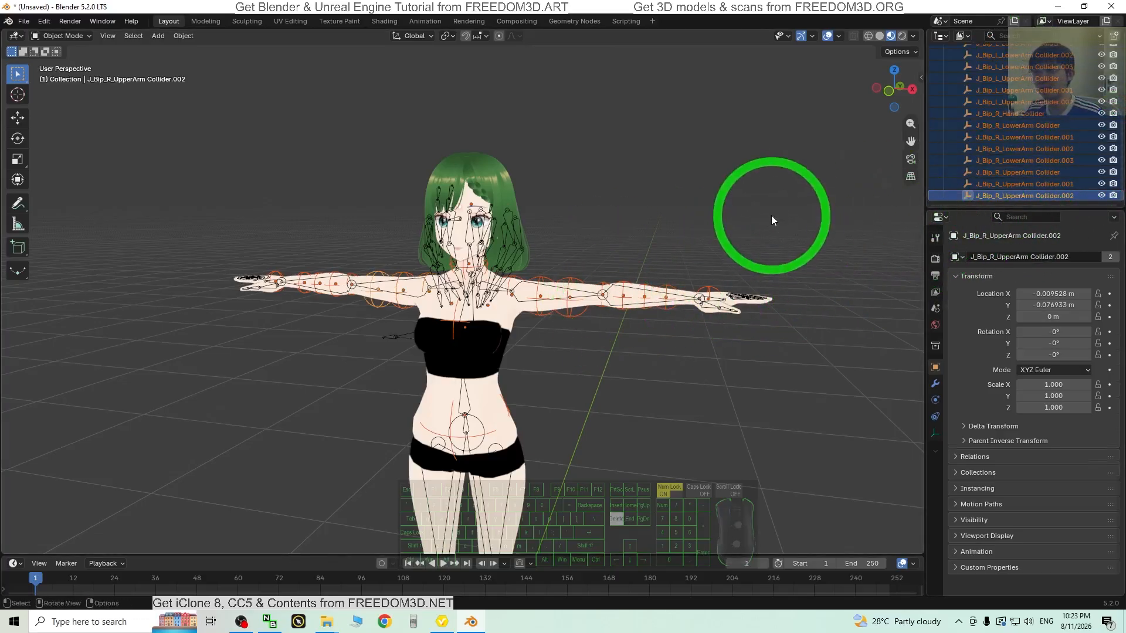
key("Delete")
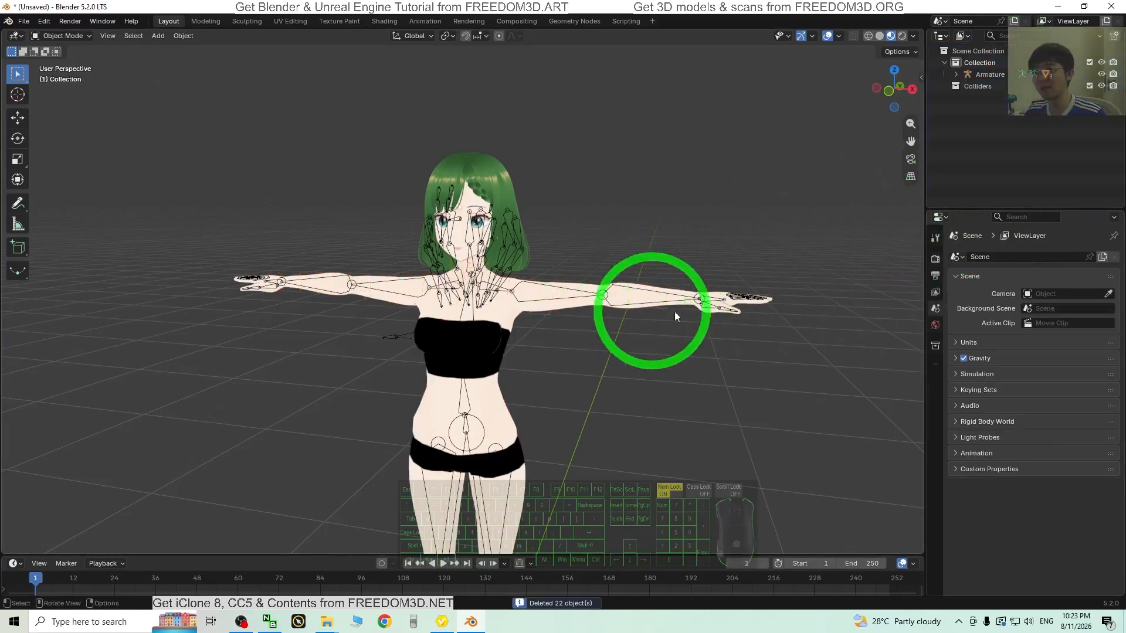
Rename the armature object as Model01 and expand its hierarchy in the outliner.
left_click(980, 75)
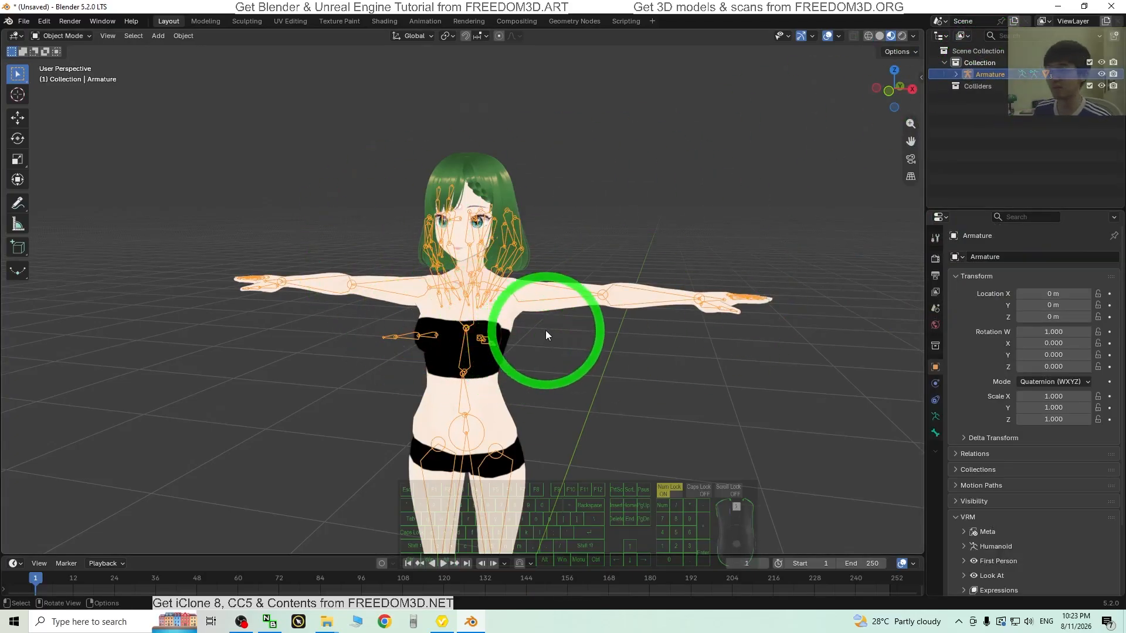
scroll(545, 330, "up", 3)
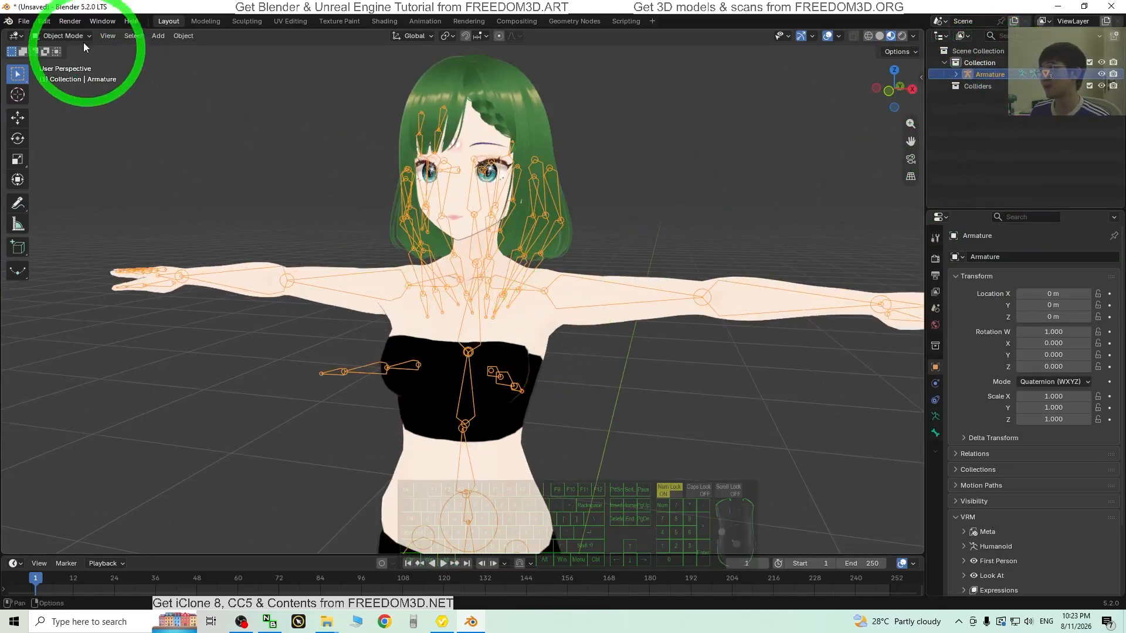
left_click(990, 76)
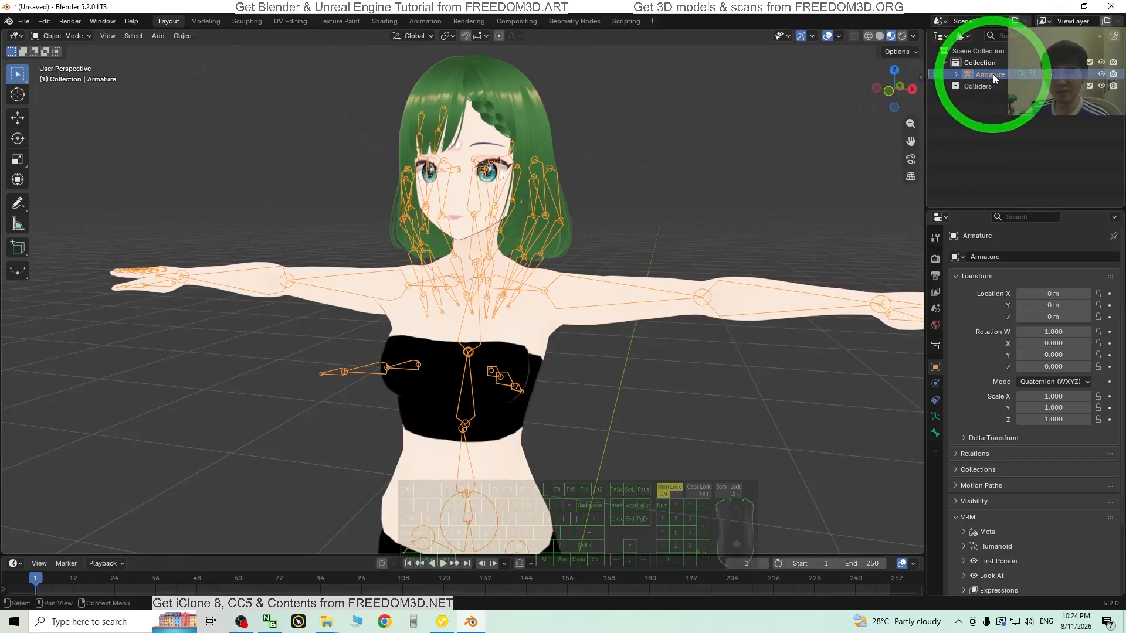
left_click(981, 76)
double_click(985, 75)
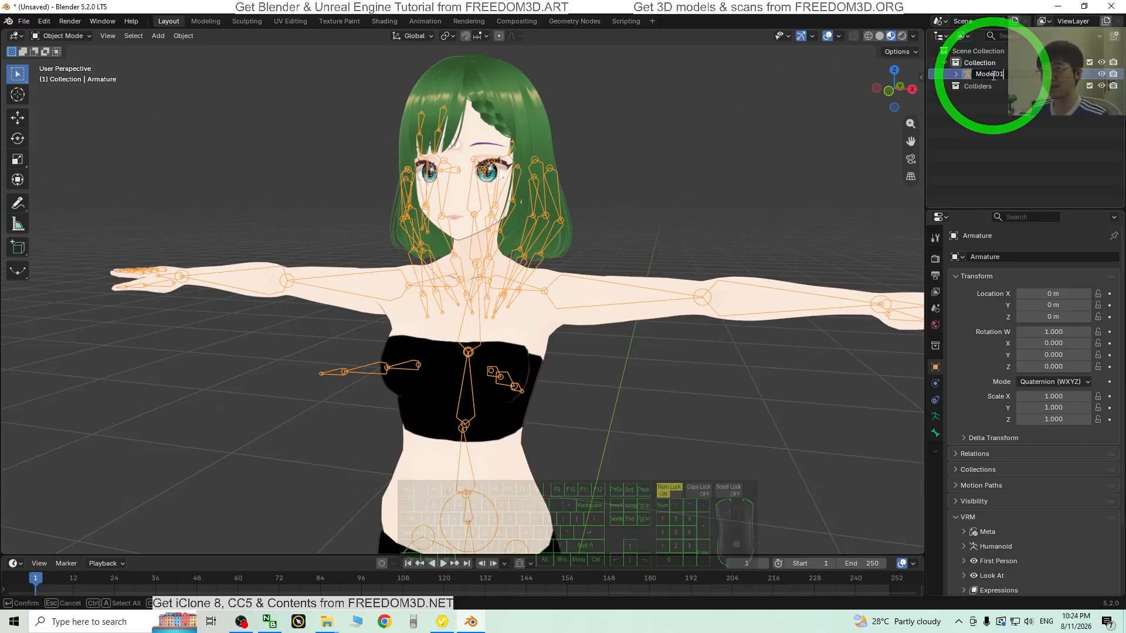
left_click(956, 74)
Select the character's Face mesh and display its mesh data with the list of shape keys.
scroll(601, 159, "up", 5)
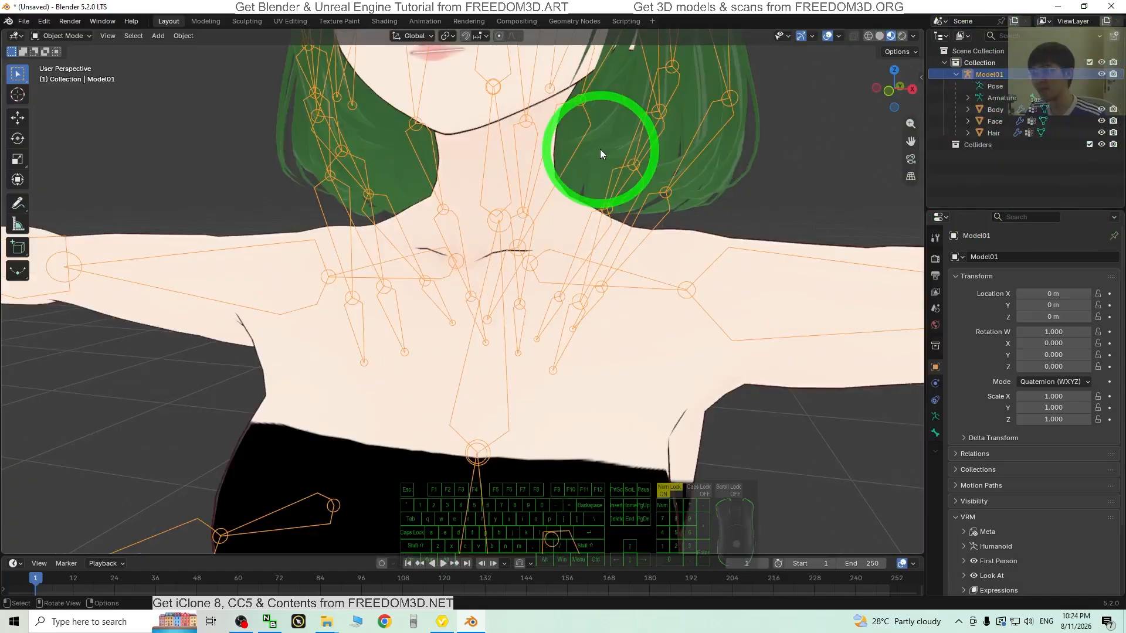
scroll(600, 150, "down", 2)
middle_click_drag(687, 178, 691, 241, "shift")
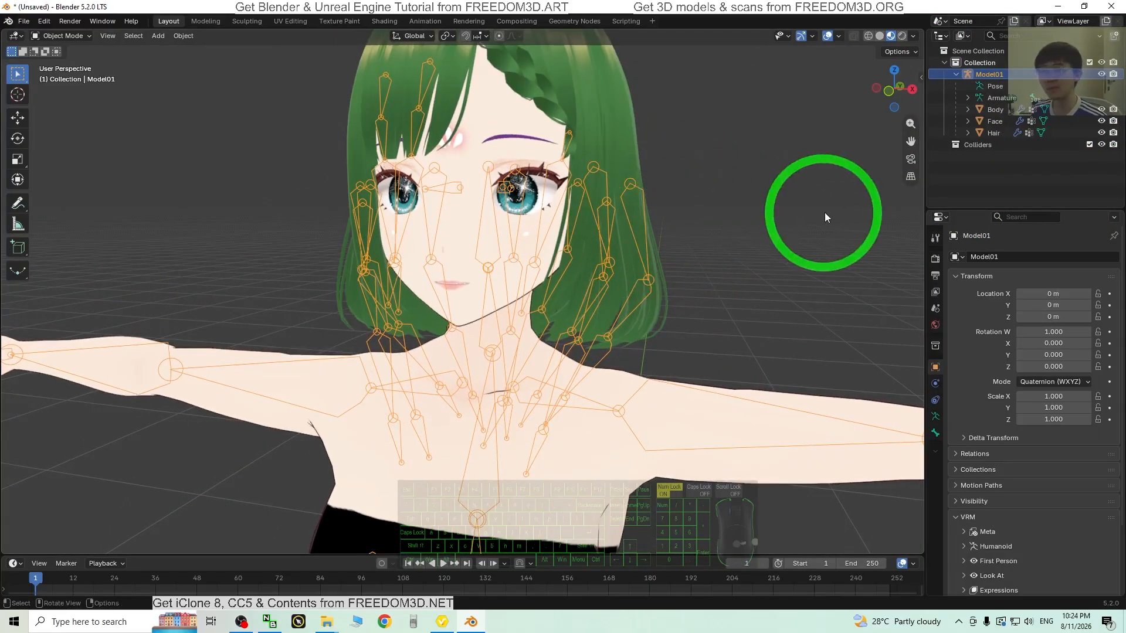
left_click(448, 236)
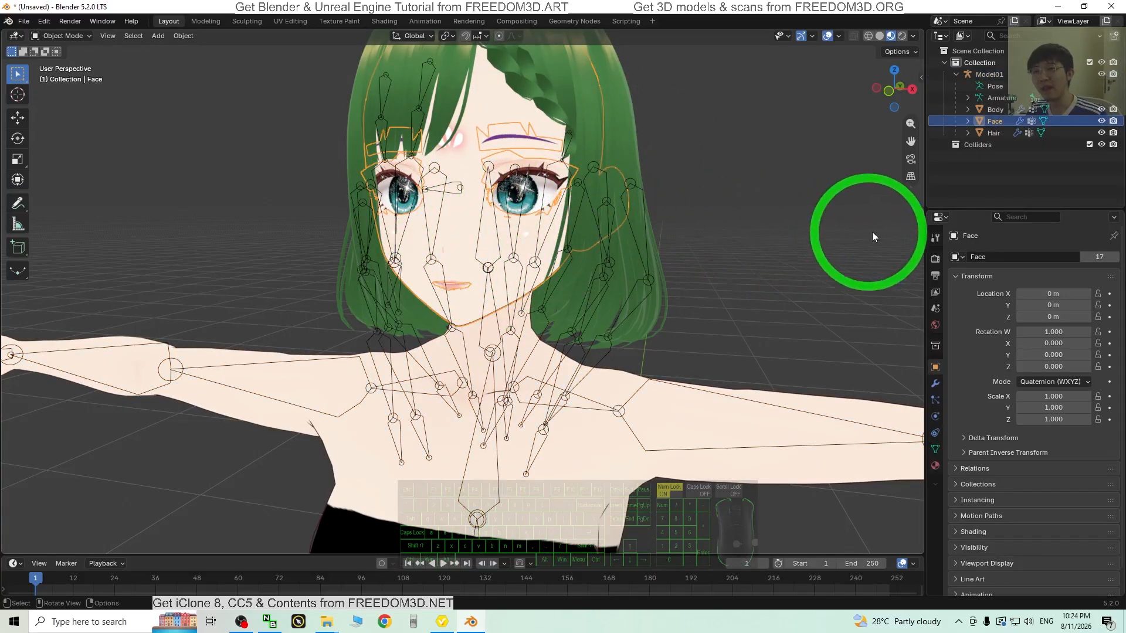
left_click(934, 449)
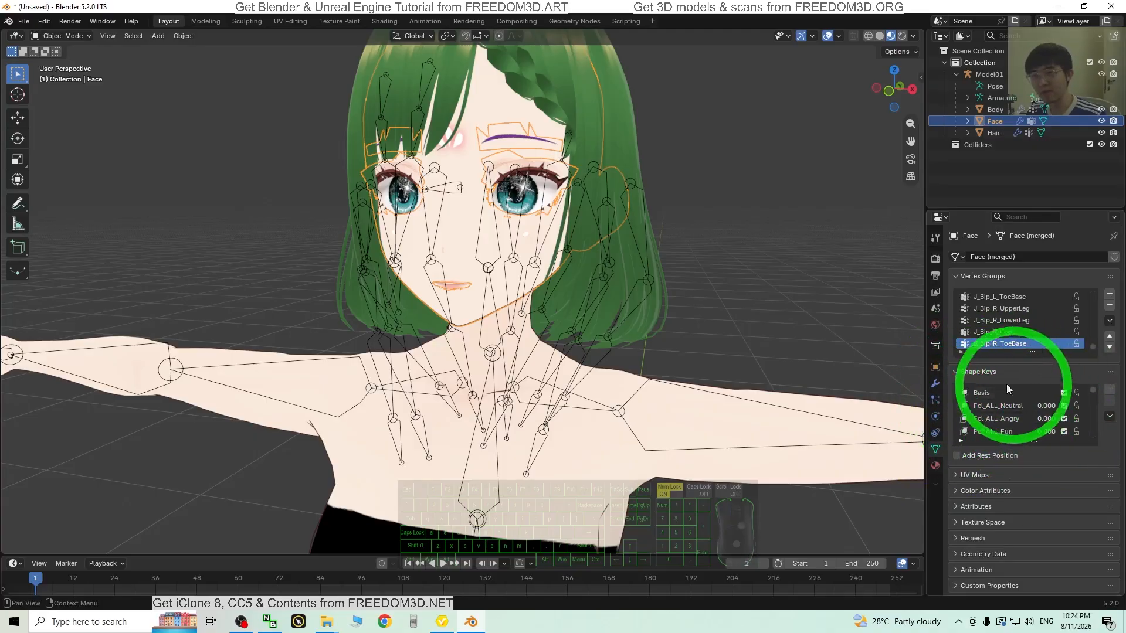
scroll(452, 283, "up", 3)
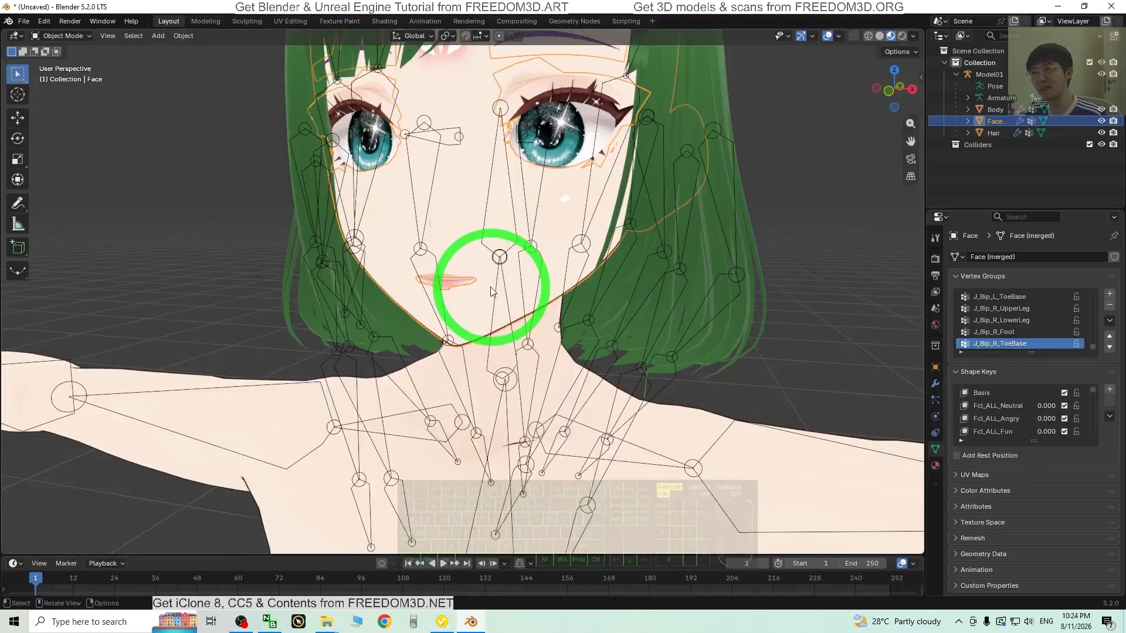
Preview the Fcl_ALL_Angry, Fcl_ALL_Neutral and Fcl_ALL_Joy shape keys on the face by varying their values, returning each to 0.
mouse_move(1037, 420)
left_mouse_down()
mouse_move(245, 430)
mouse_move(215, 419)
mouse_move(1018, 415)
left_mouse_up()
mouse_move(783, 339)
middle_mouse_down()
mouse_move(786, 355)
mouse_move(783, 291)
mouse_move(779, 352)
middle_mouse_up()
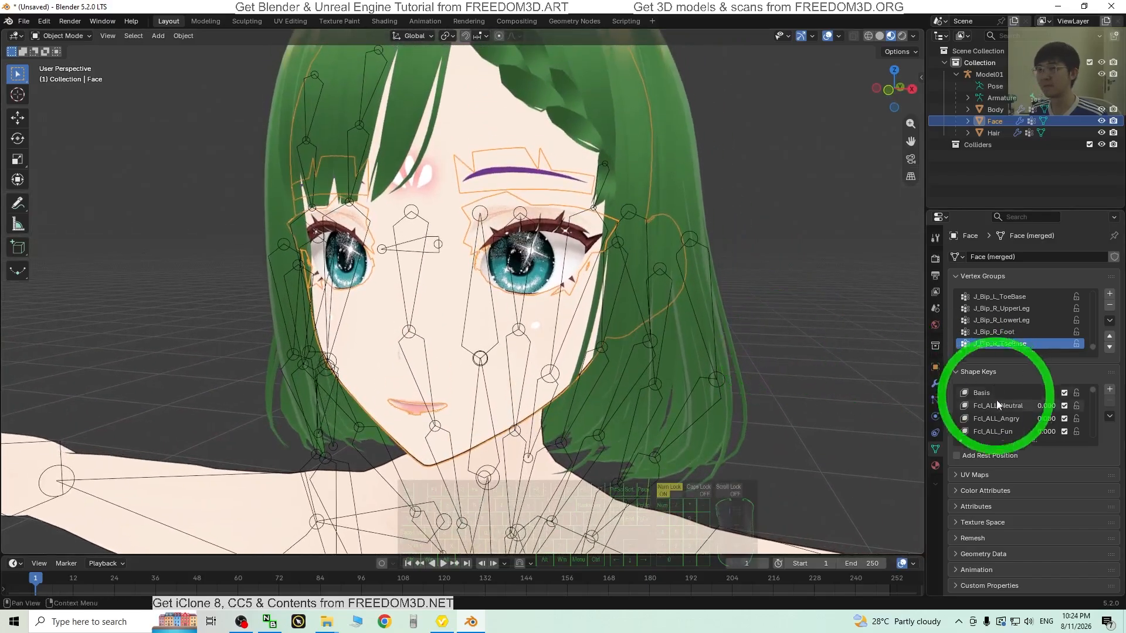
left_click_drag(1036, 419, 973, 422)
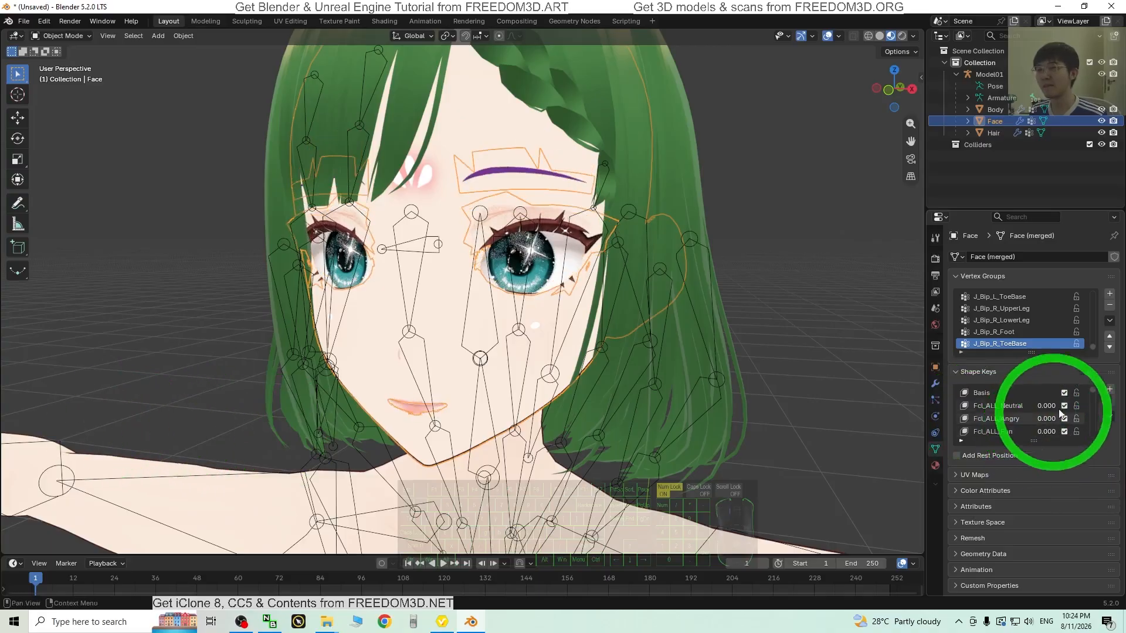
left_click_drag(1040, 407, 164, 402)
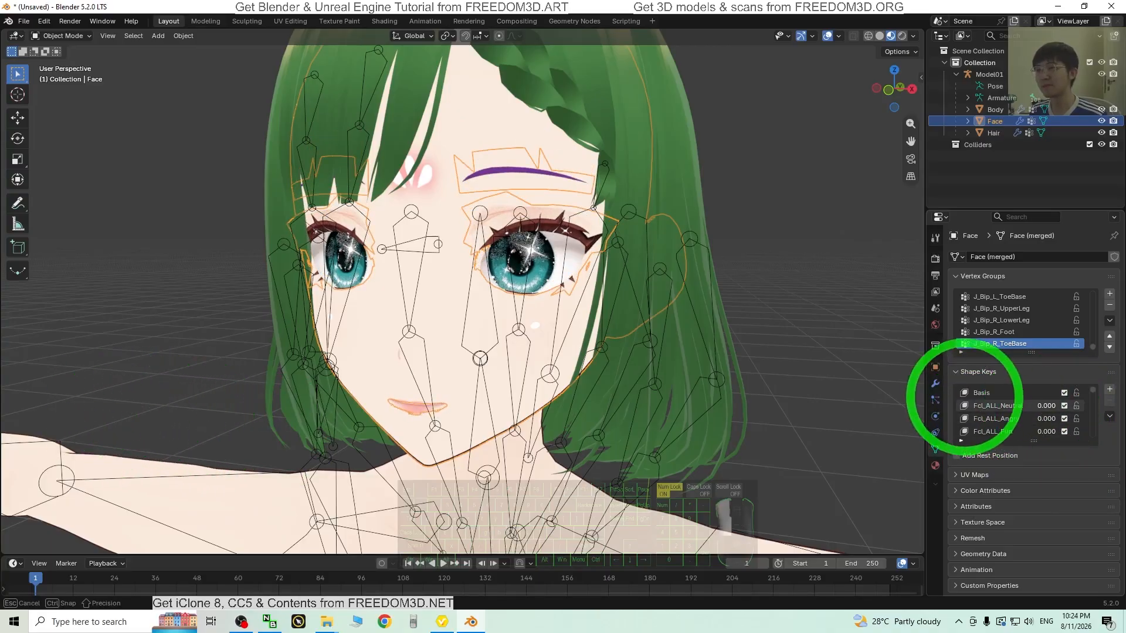
scroll(1029, 424, "down", 1)
left_click_drag(1031, 433, 128, 426)
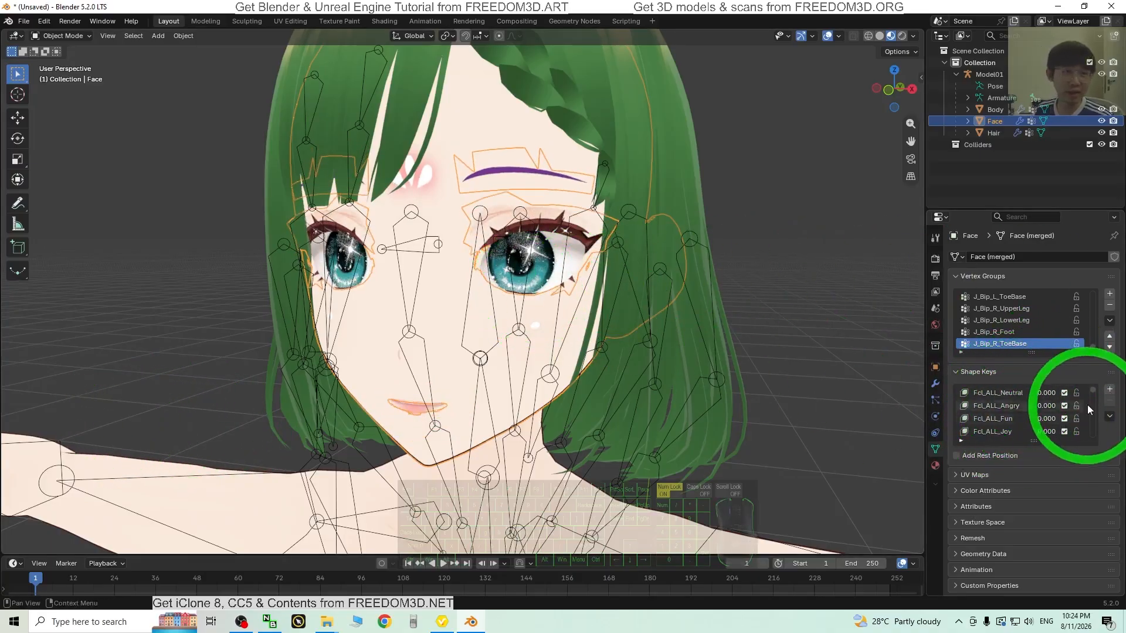
scroll(635, 377, "down", 8)
scroll(652, 396, "up", 2)
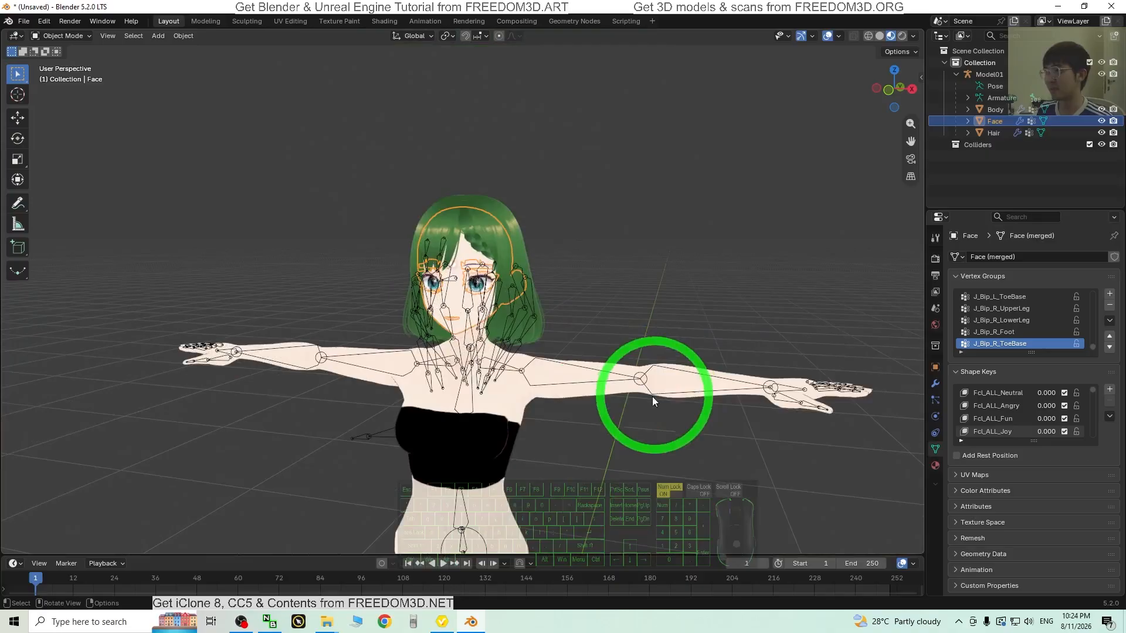
middle_click_drag(652, 397, 649, 301, "shift")
scroll(630, 301, "down", 3)
mouse_move(621, 344)
middle_mouse_down()
mouse_move(757, 350)
mouse_move(870, 375)
mouse_move(670, 341)
mouse_move(624, 365)
middle_mouse_up()
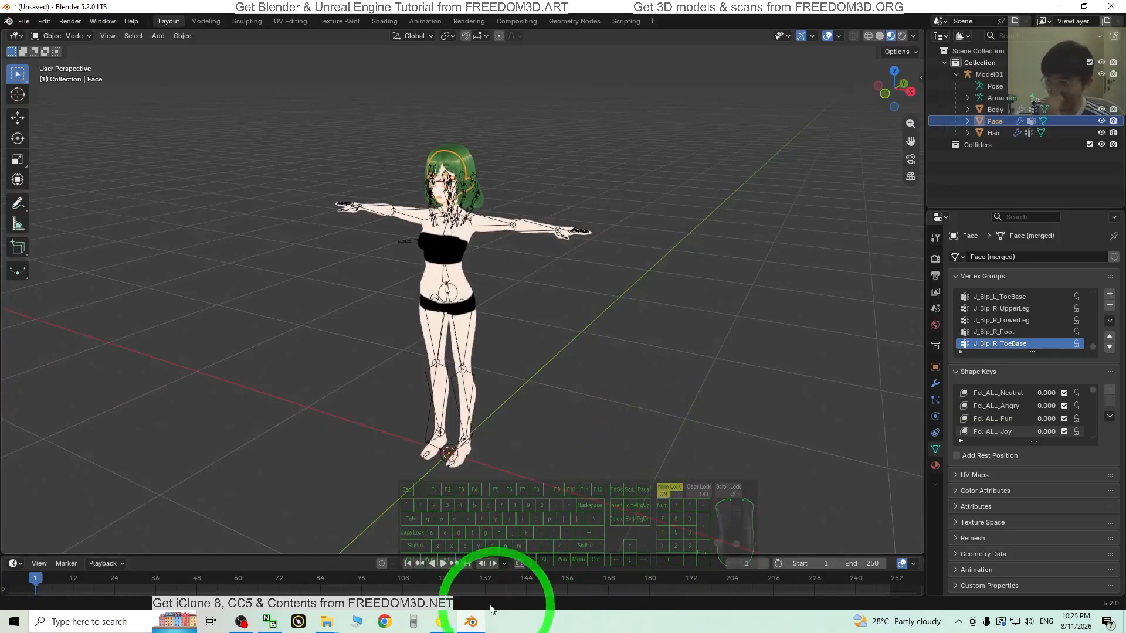
Check the original character in VRoid Studio, then return to Blender and inspect the imported model's full body.
left_click(442, 622)
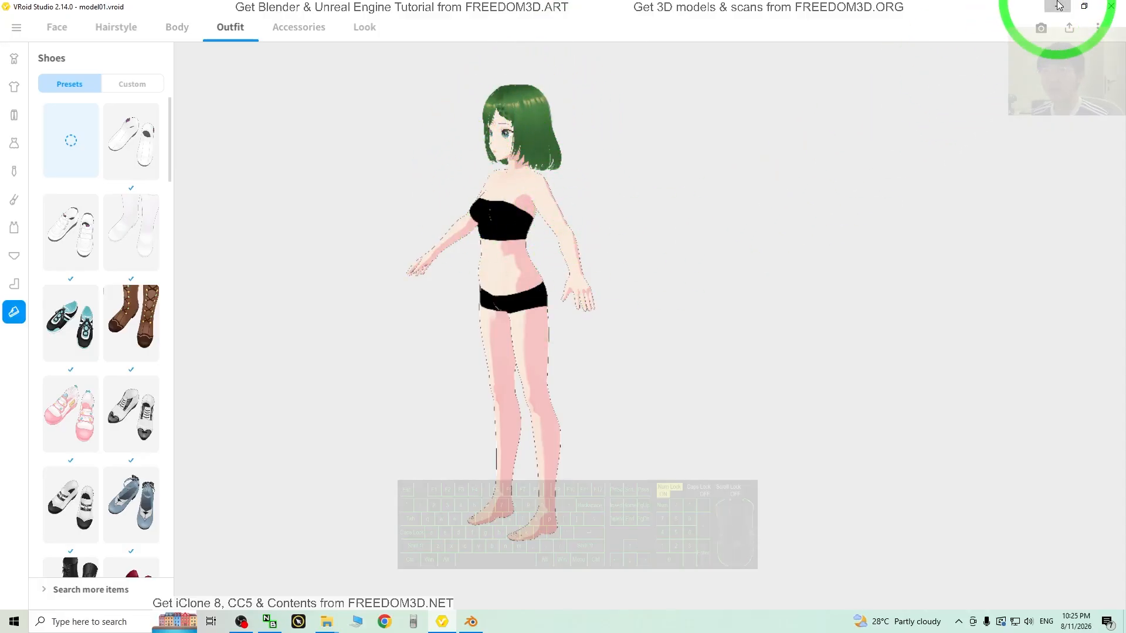
left_click(1059, 5)
scroll(480, 161, "up", 2)
scroll(481, 161, "down", 2)
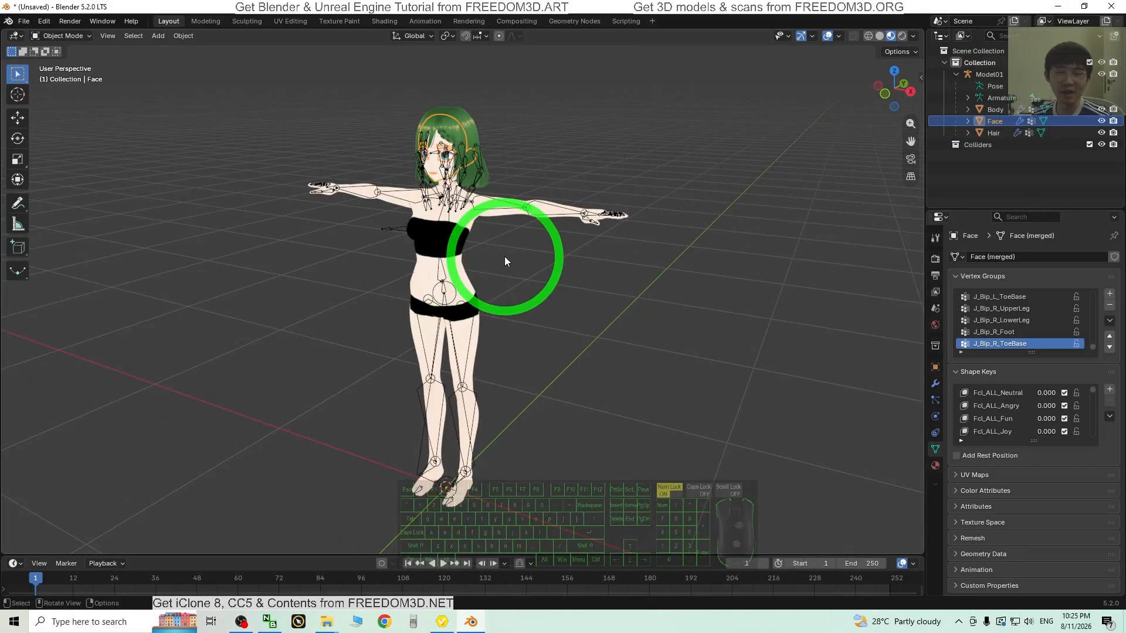
scroll(528, 191, "up", 3)
scroll(516, 188, "down", 2)
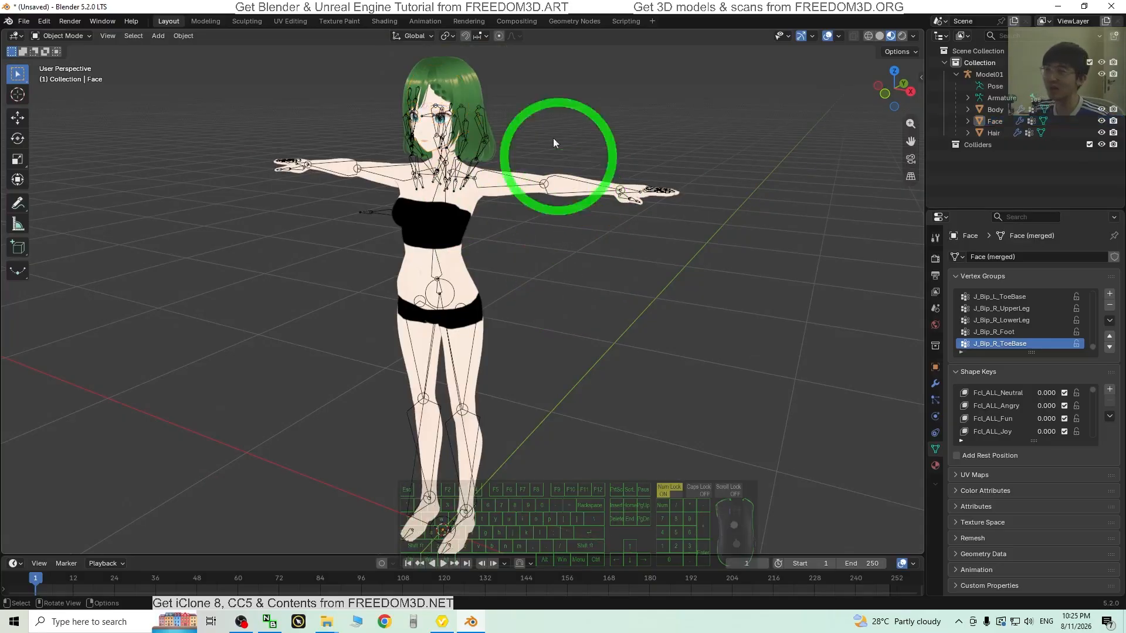
middle_click_drag(547, 313, 464, 237)
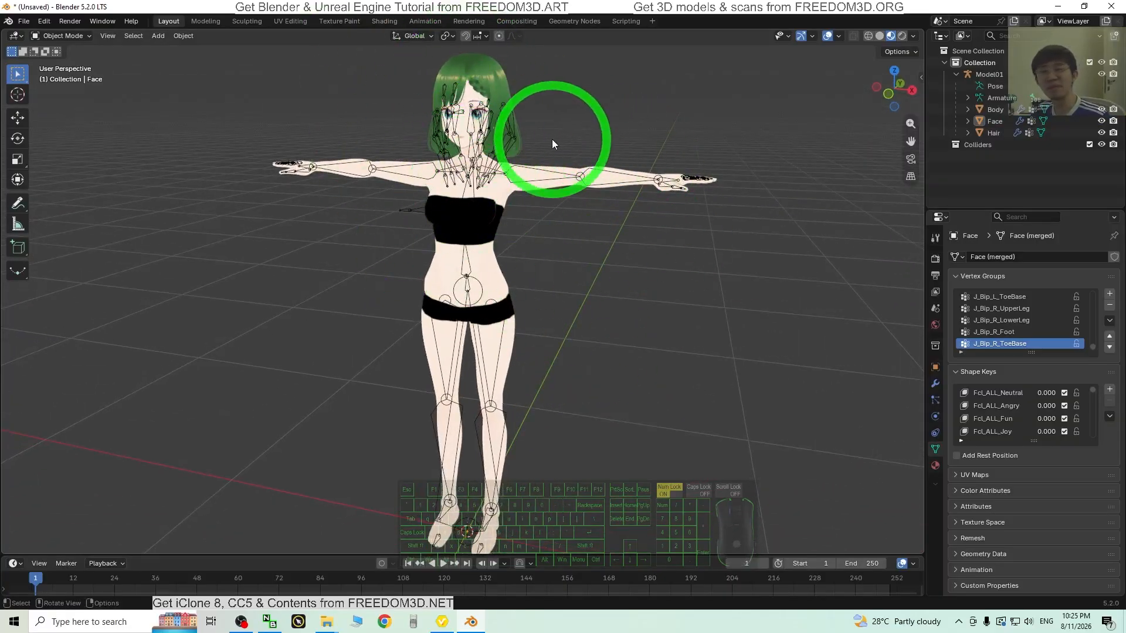
Select the character's Model01 armature and switch it to Pose Mode.
left_click(488, 175)
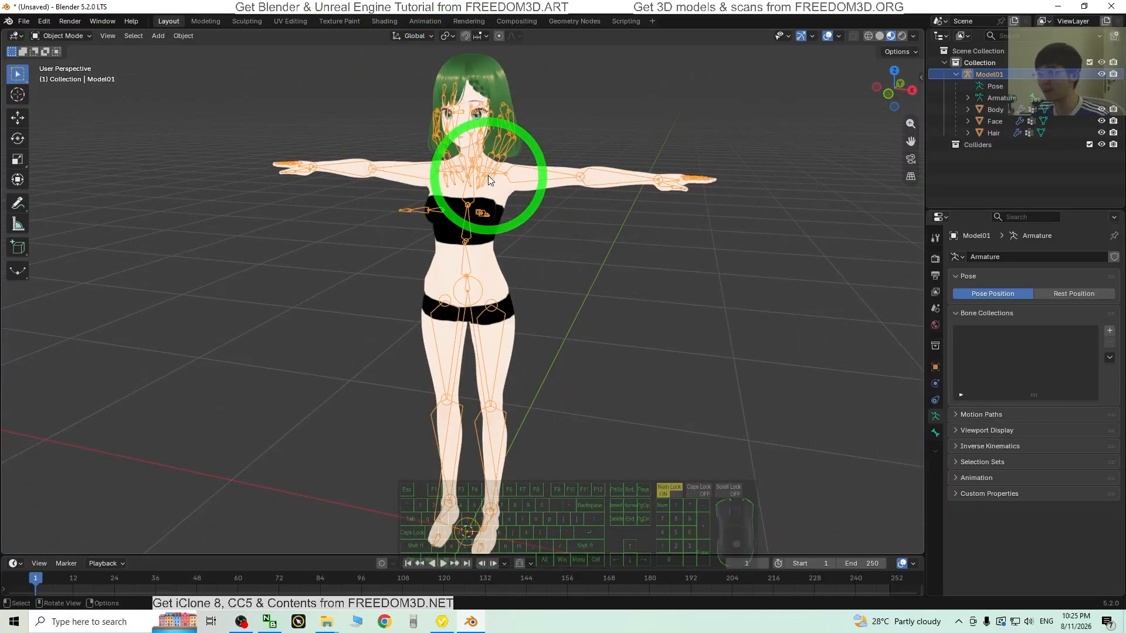
left_click(525, 182)
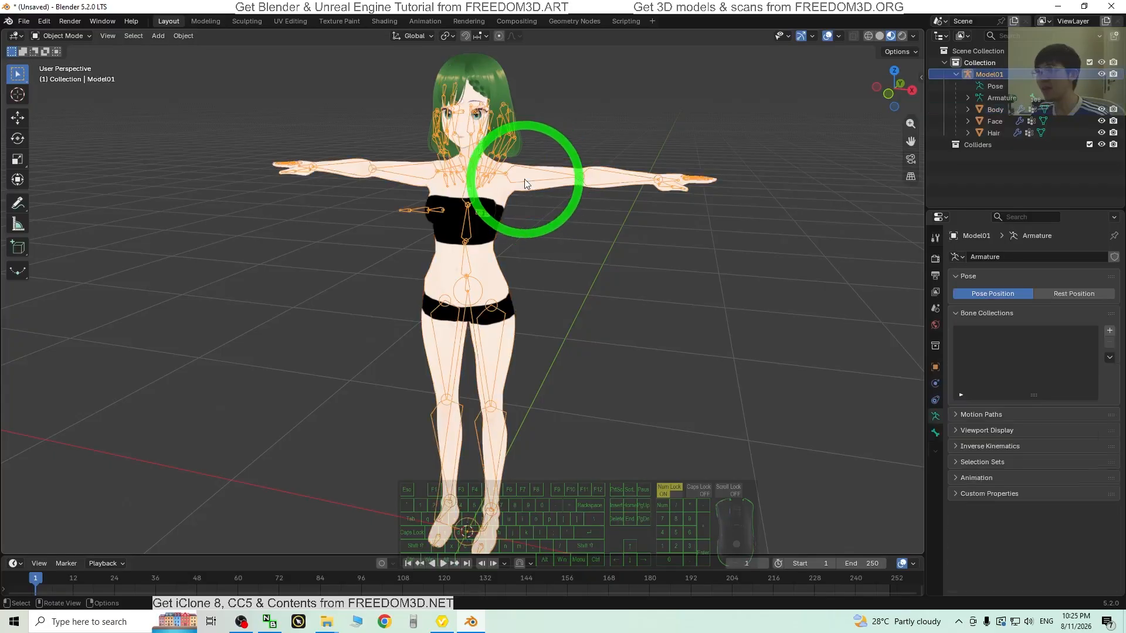
left_click(63, 35)
left_click(61, 76)
scroll(411, 126, "up", 3)
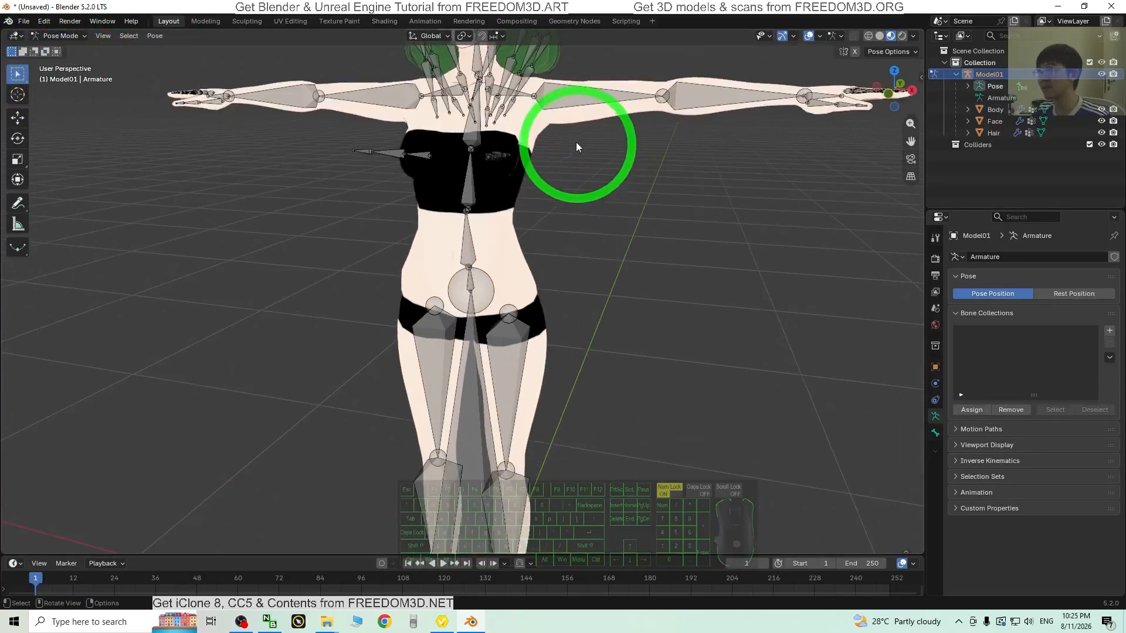
Test the arm rig by rotating the J_Bip_L_LowerArm bone to bend the elbow, and undo the rotation.
scroll(578, 143, "down", 3)
left_click(612, 177)
middle_click_drag(667, 240, 516, 238)
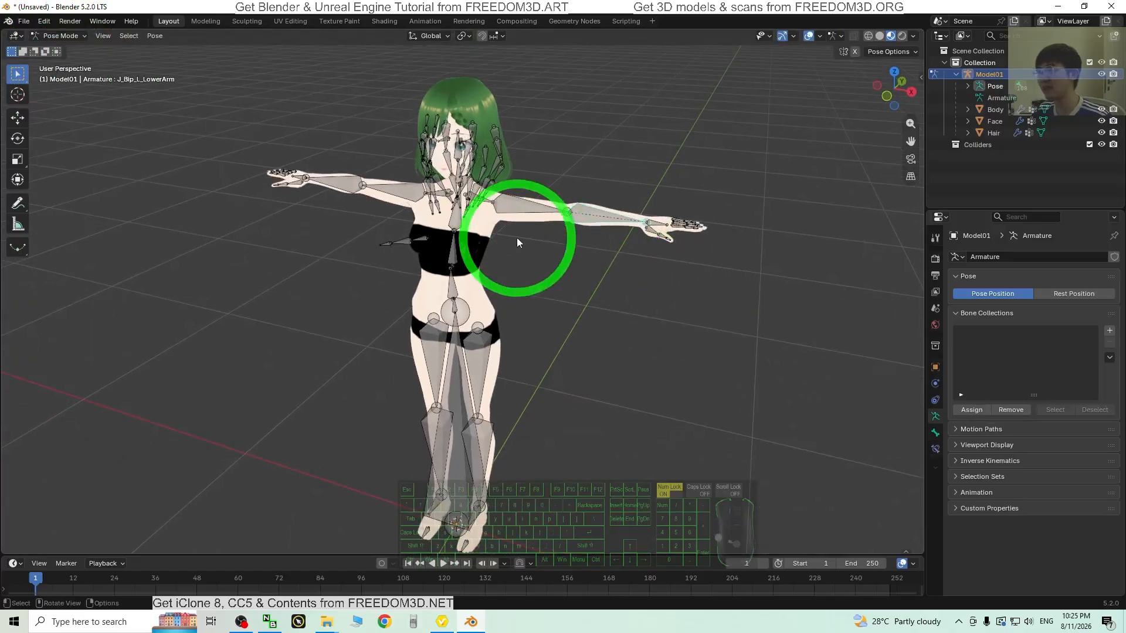
left_click(21, 142)
mouse_move(577, 231)
left_mouse_down()
mouse_move(533, 251)
mouse_move(569, 223)
left_mouse_up()
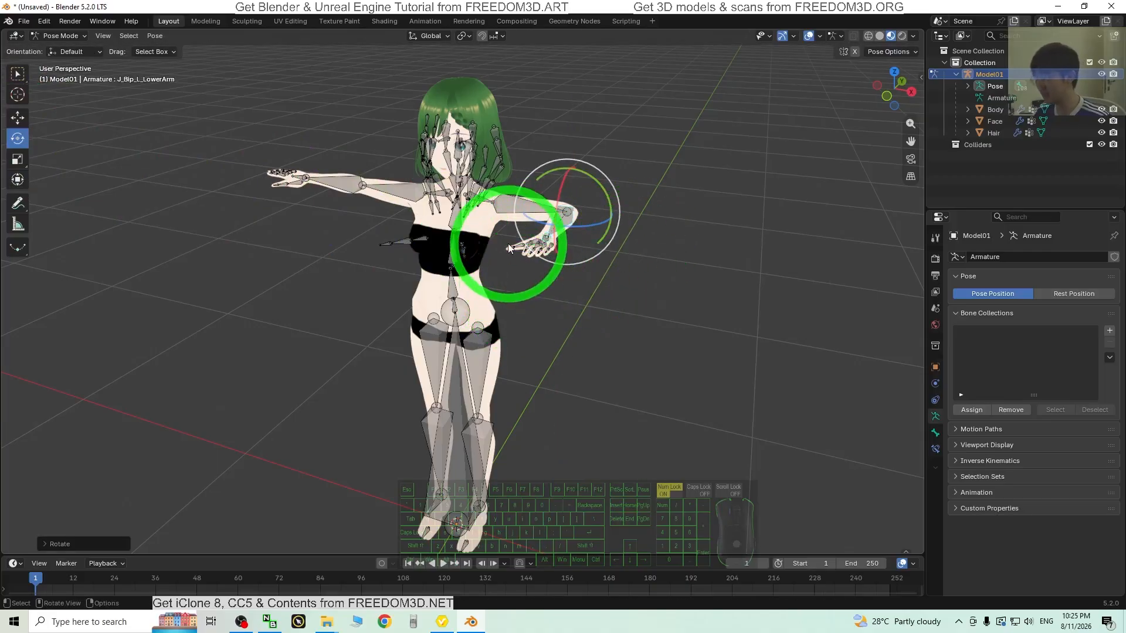
key("ctrl+z")
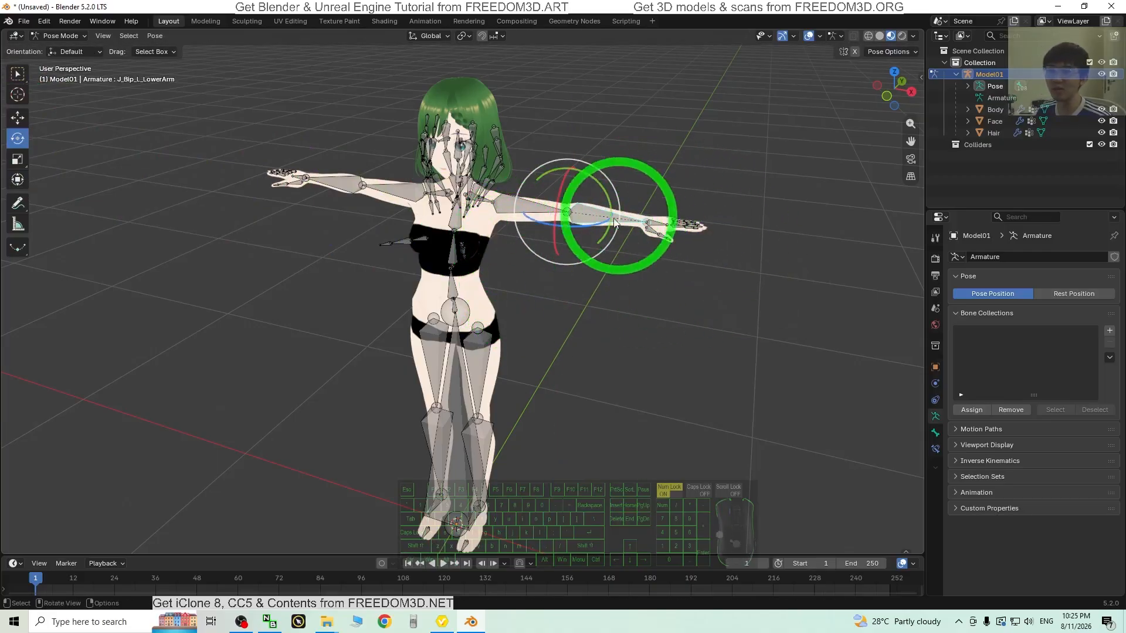
Test the leg rig by rotating the J_Bip_L_UpperLeg bone to raise the leg forward, and undo the rotation.
middle_click_drag(567, 351, 442, 303)
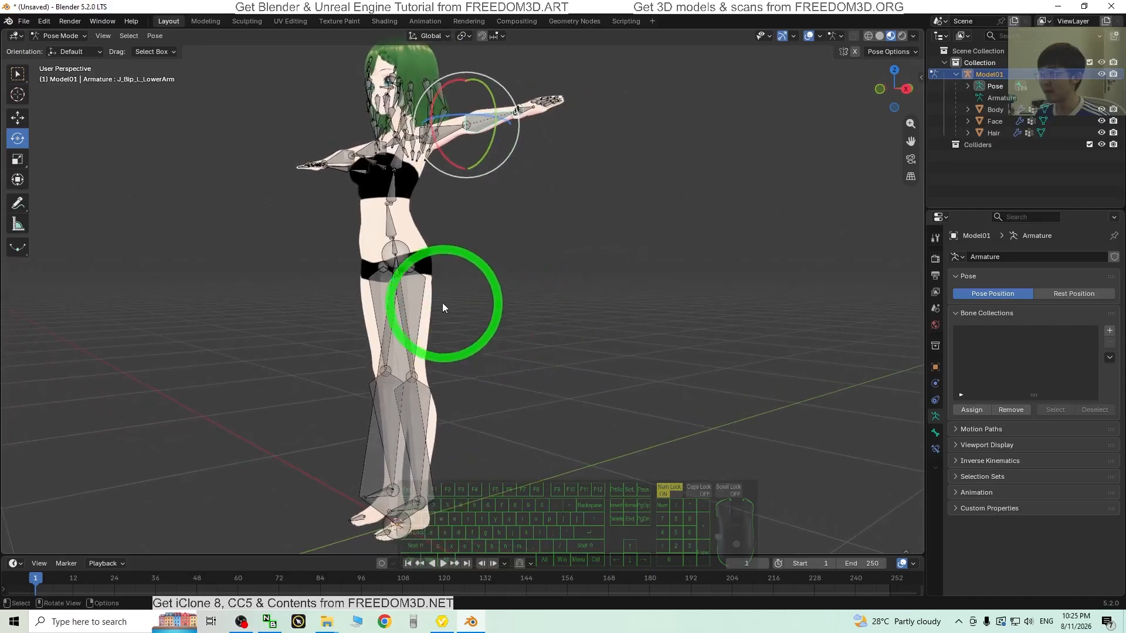
left_click(411, 293)
left_click_drag(414, 230, 475, 270)
middle_click_drag(475, 270, 703, 400)
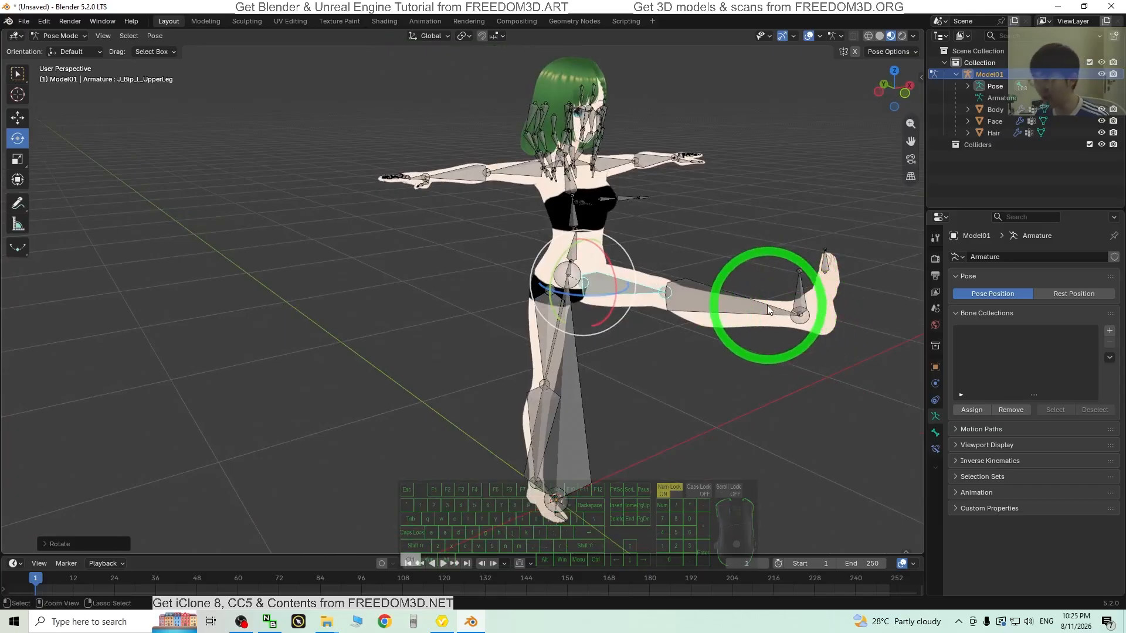
key("ctrl+z")
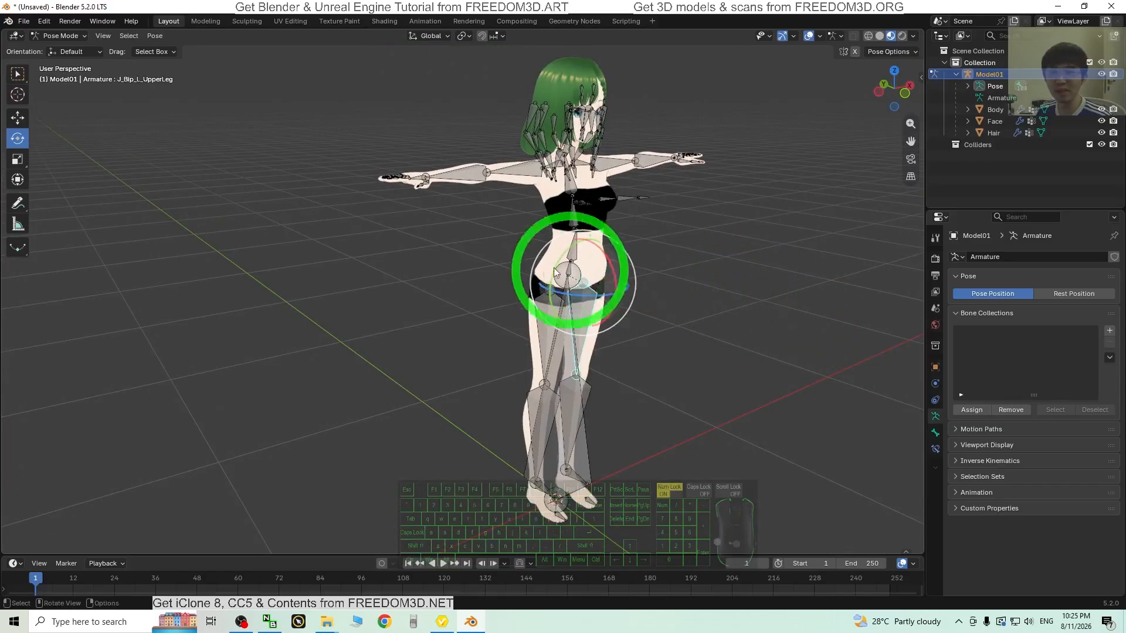
Return the Model01 armature to Object Mode.
middle_click_drag(765, 369, 674, 363)
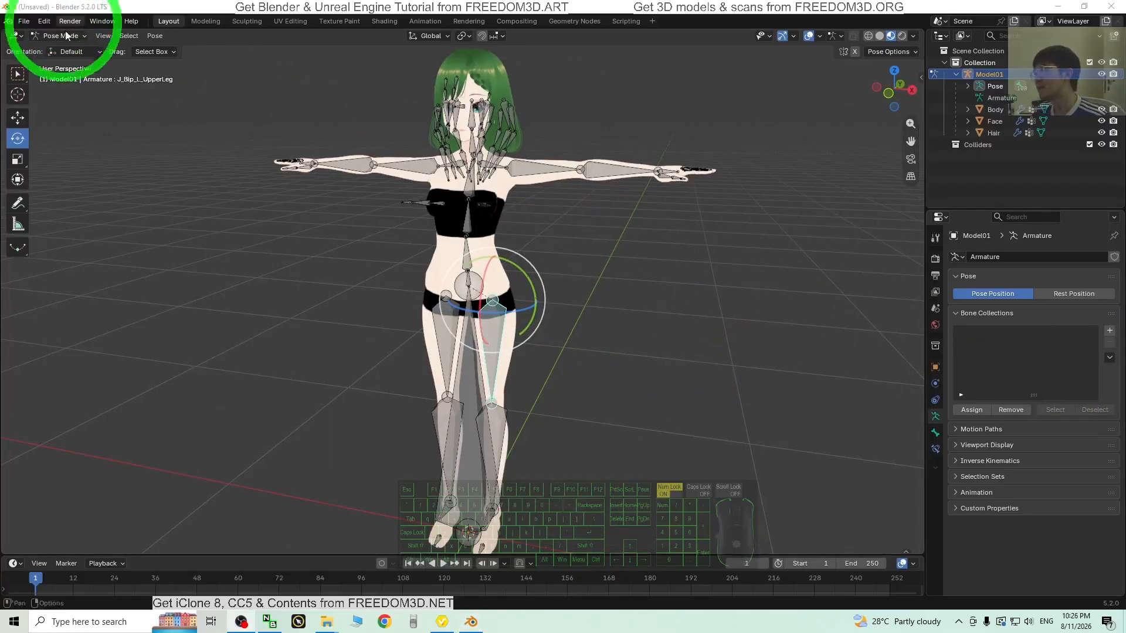
left_click(68, 50)
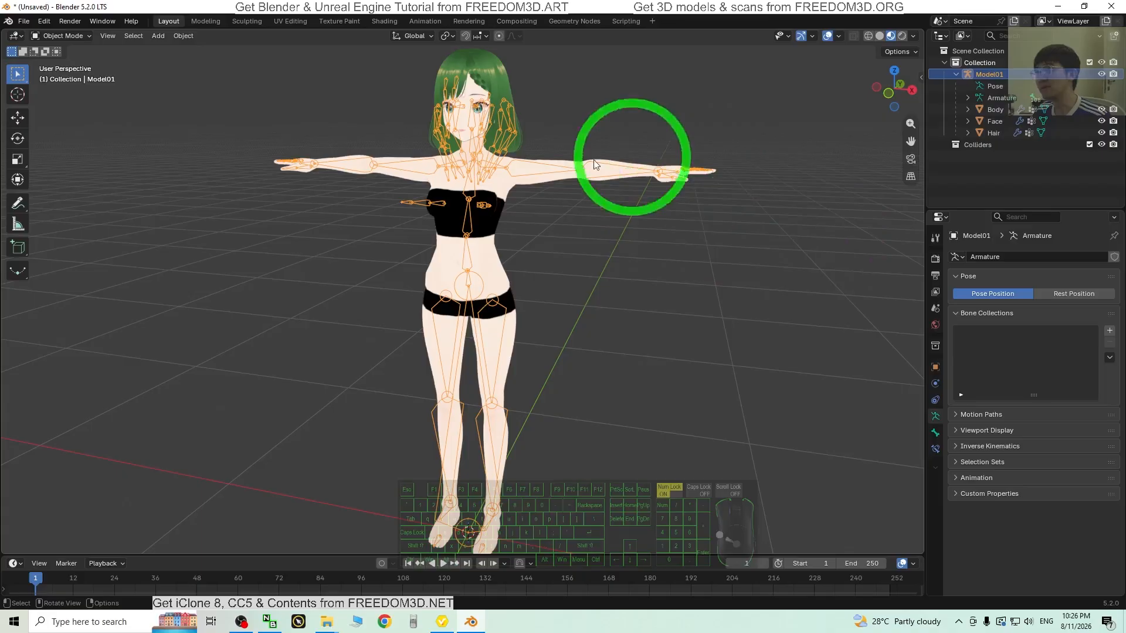
scroll(562, 337, "down", 1)
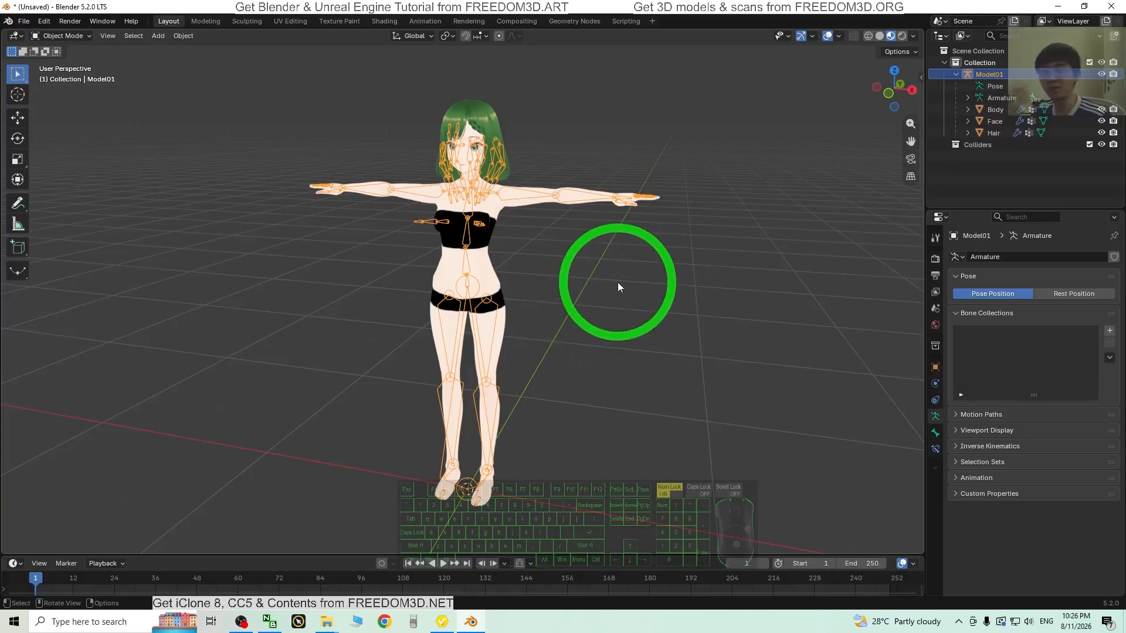
middle_click_drag(618, 287, 593, 316)
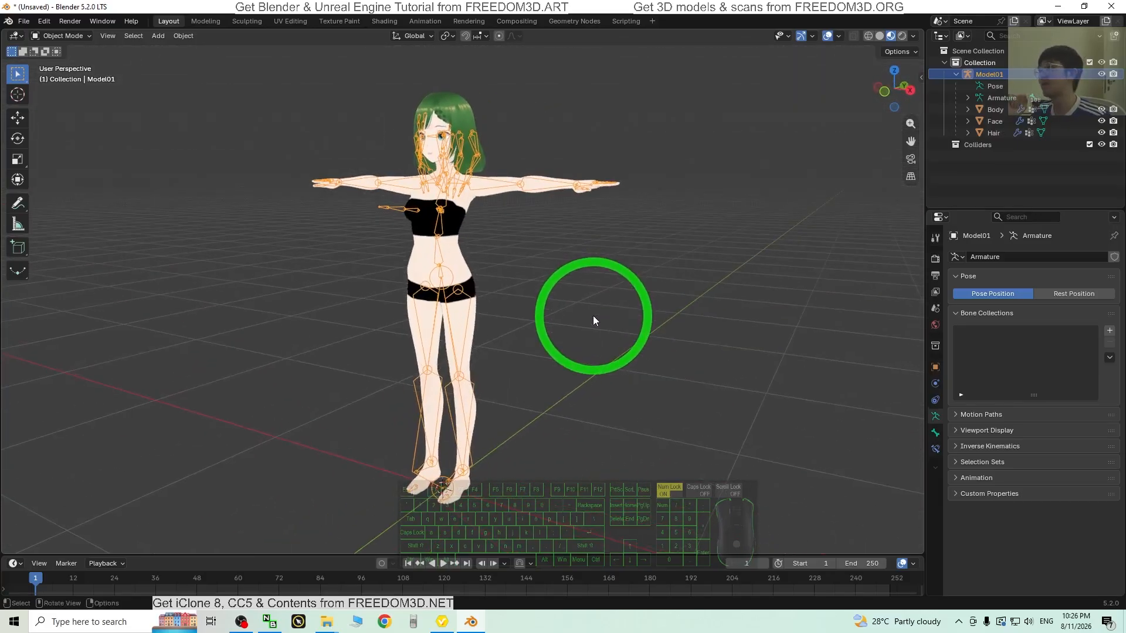
Restore the Blender window to a smaller size and place the model01 folder window beside it.
double_click(170, 5)
left_click(270, 80)
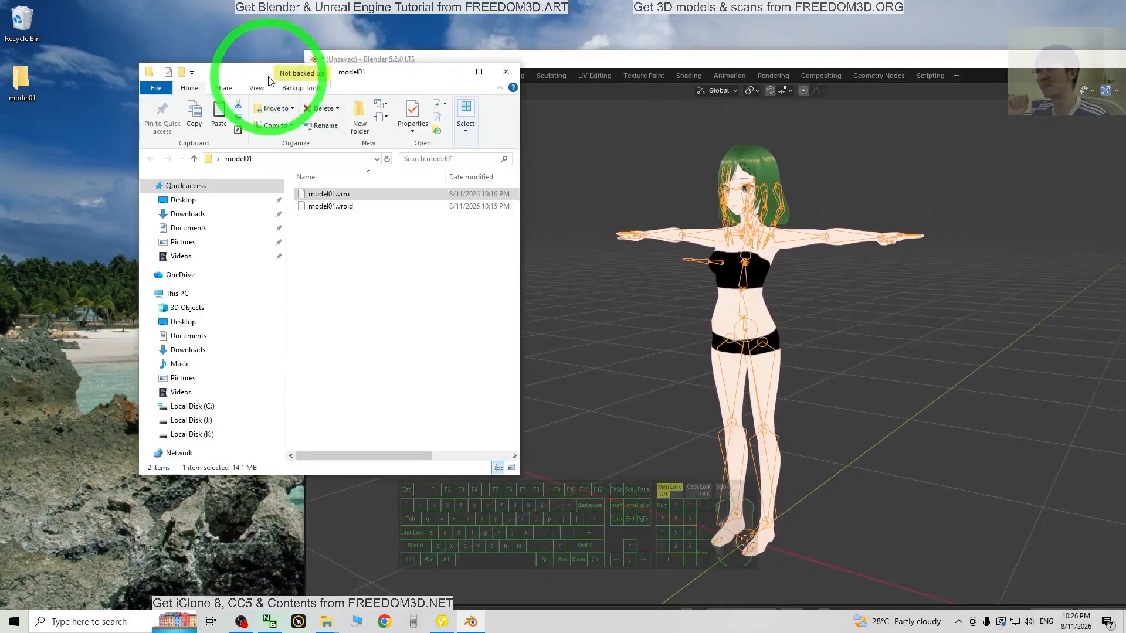
left_click_drag(270, 80, 148, 77)
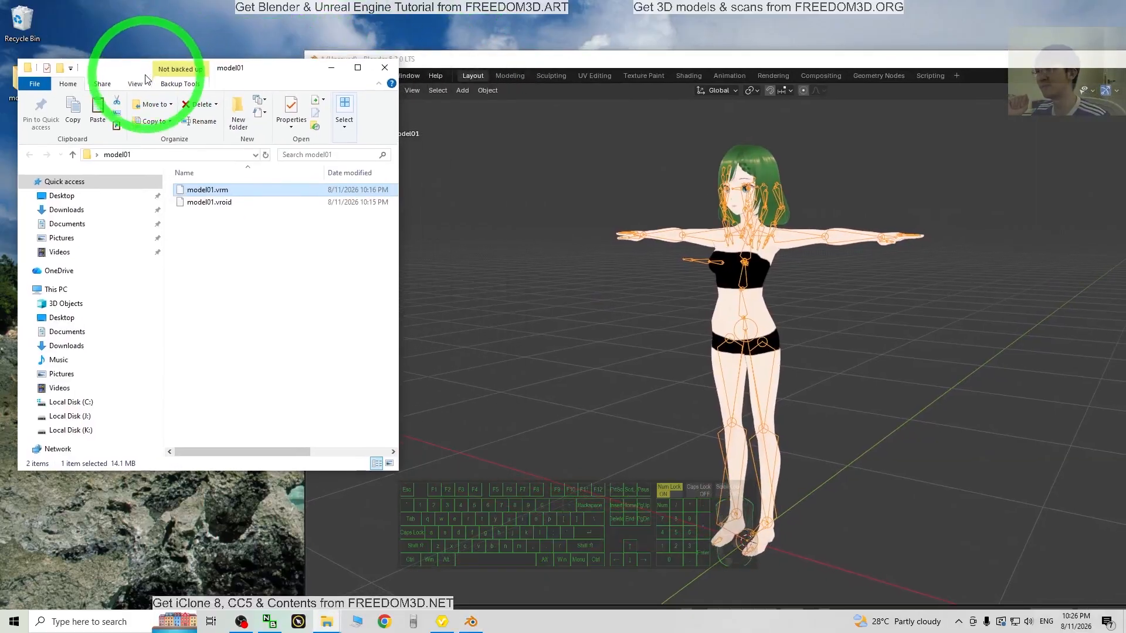
left_click(412, 62)
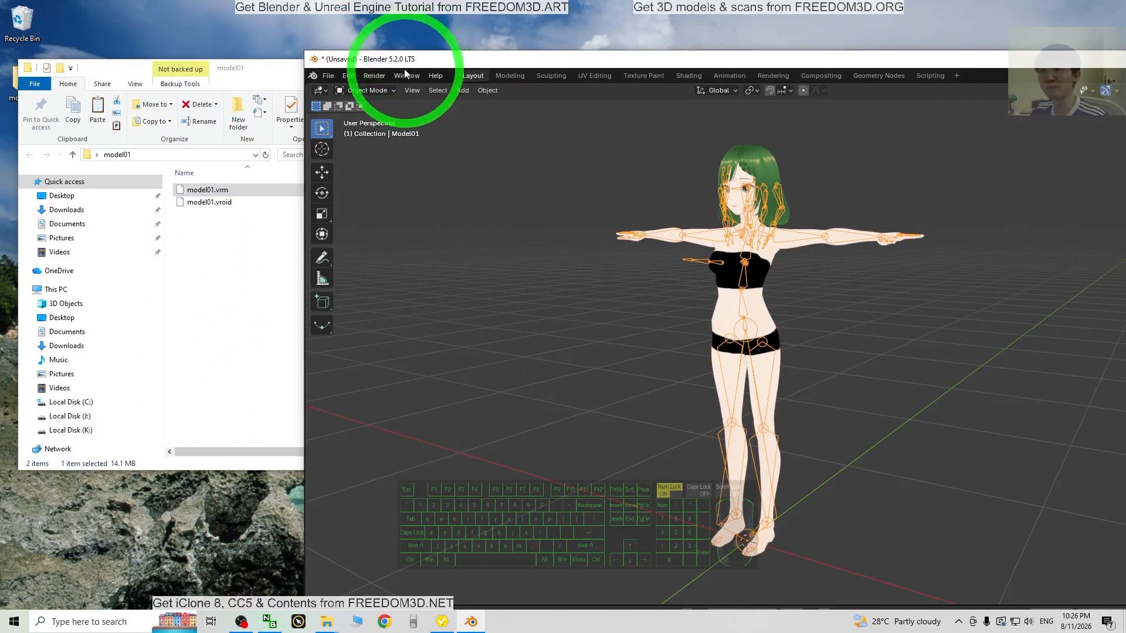
Save the Blender scene as model01 in the Desktop's model01 folder and select the saved file in the folder window.
left_click(336, 77)
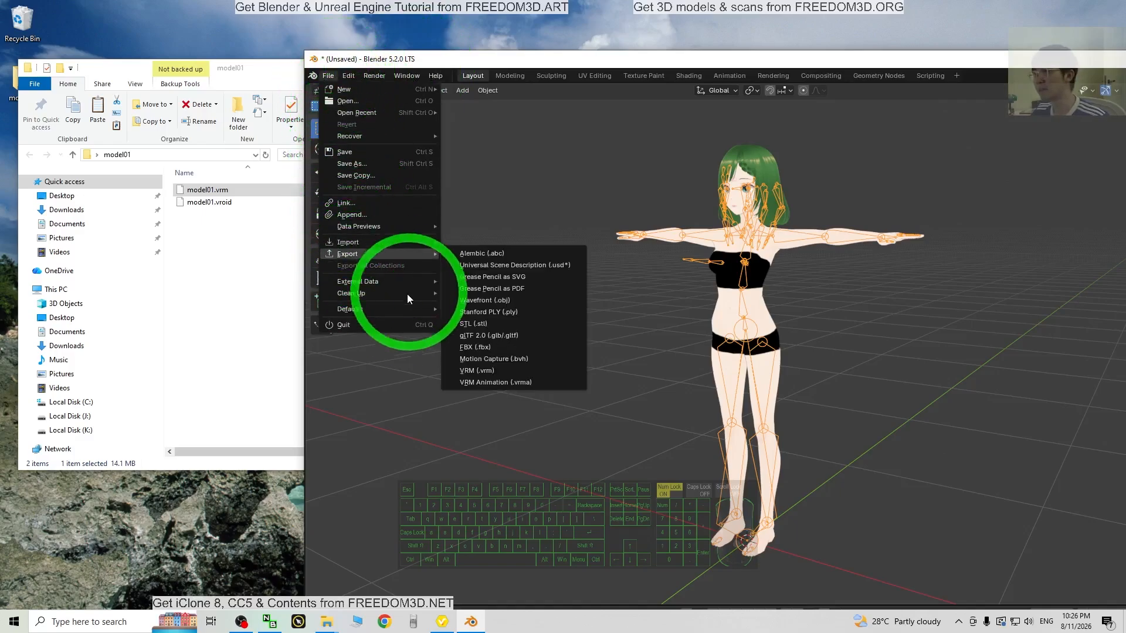
left_click(361, 162)
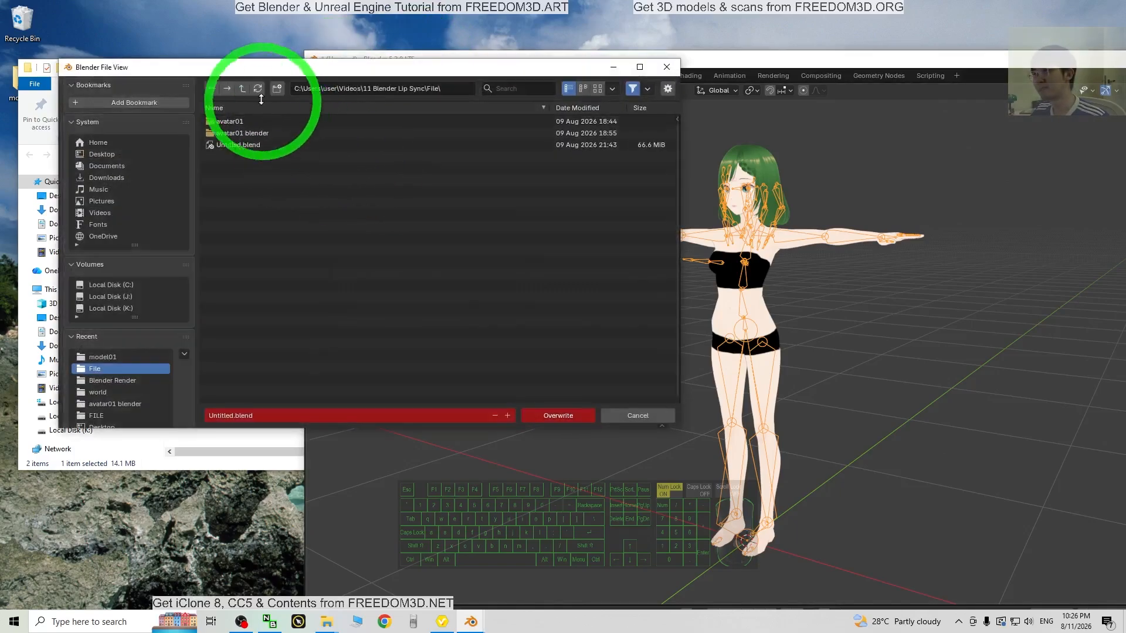
left_click_drag(269, 72, 355, 91)
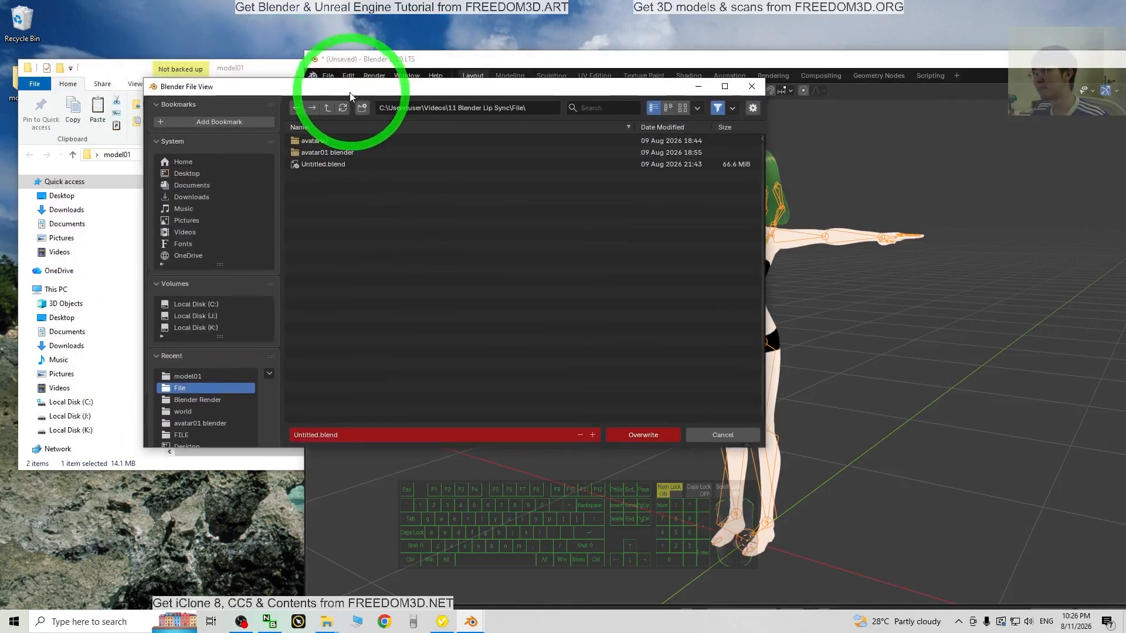
left_click(194, 178)
double_click(315, 141)
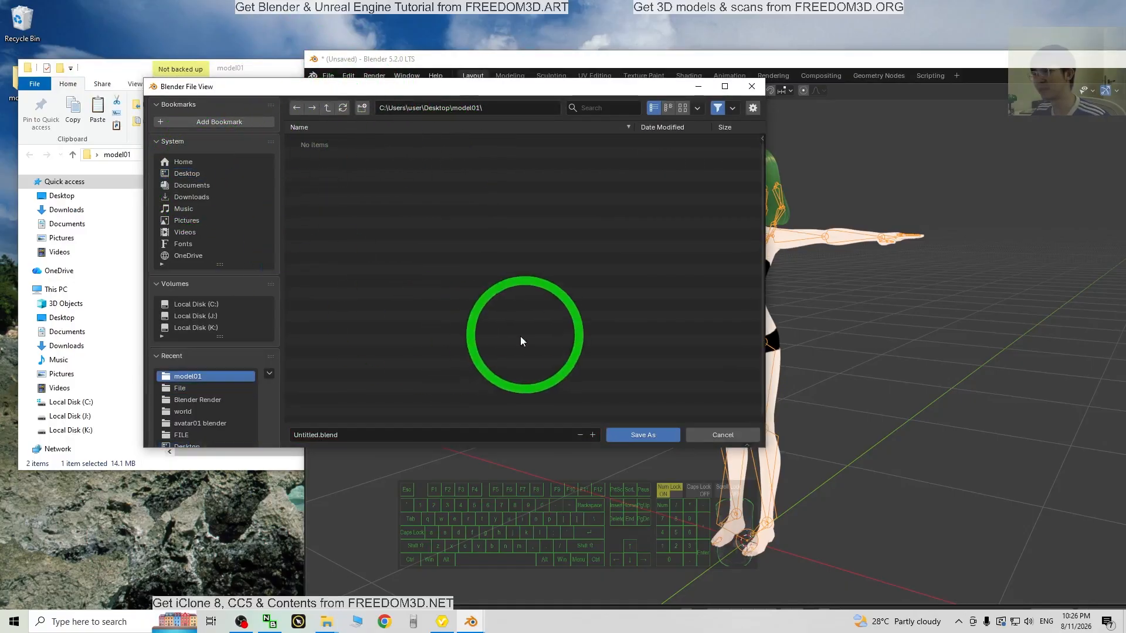
left_click(339, 435)
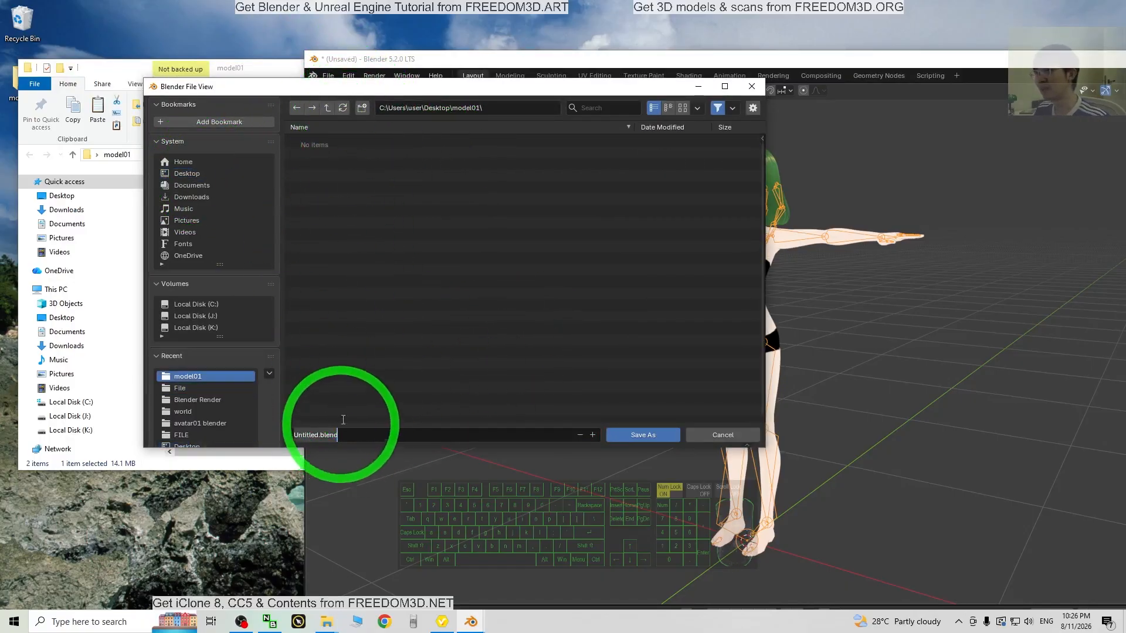
left_click_drag(354, 96, 479, 88)
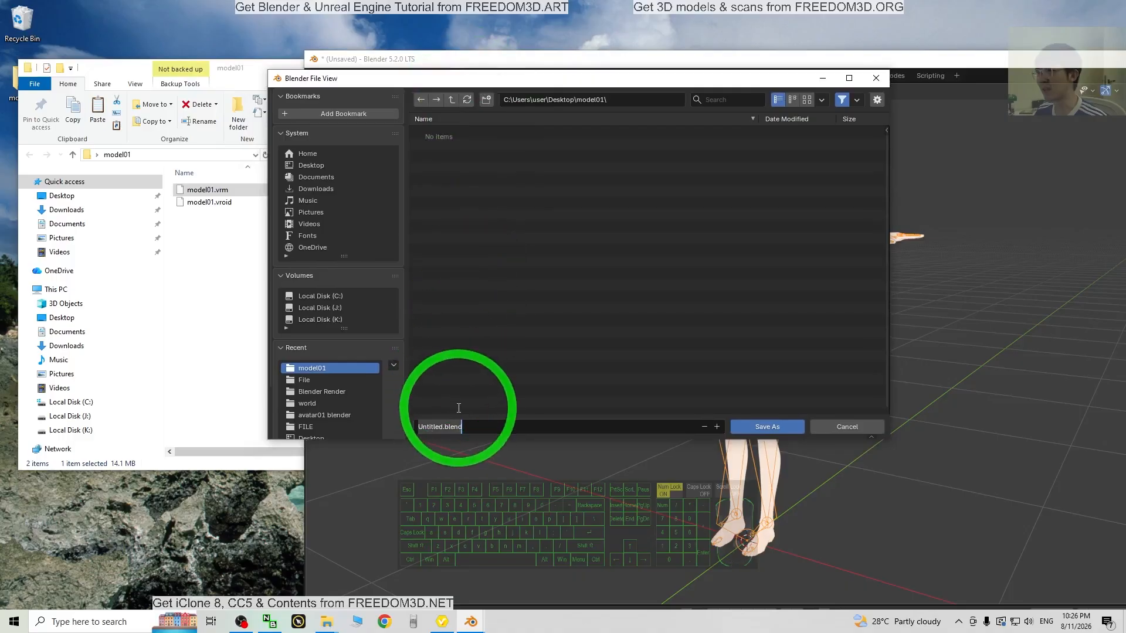
left_click_drag(471, 426, 390, 430)
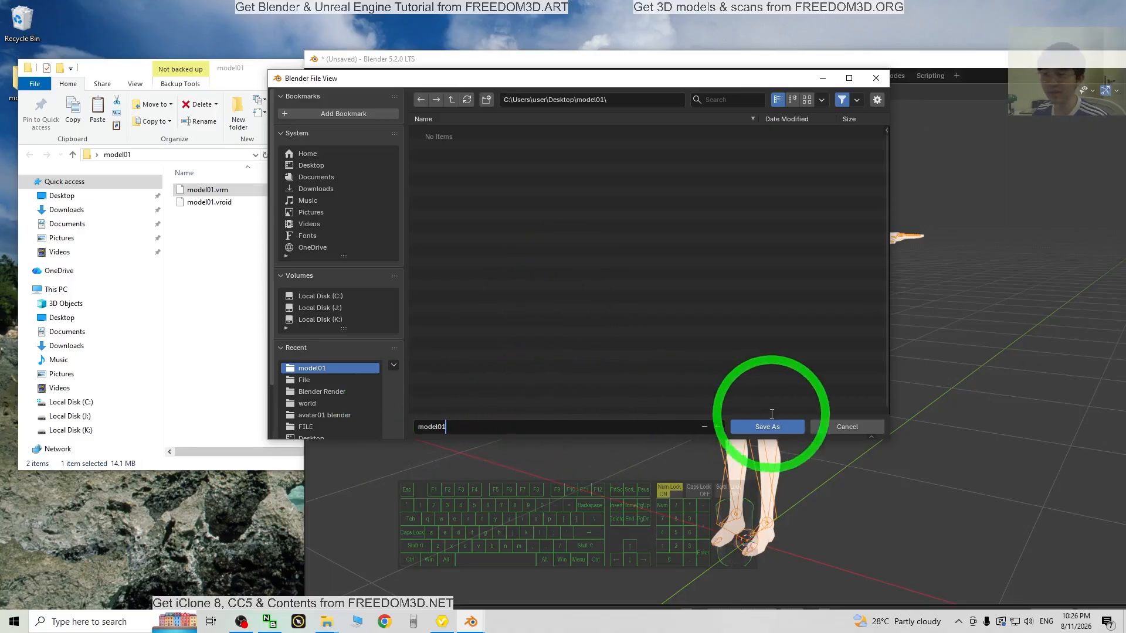
left_click(761, 425)
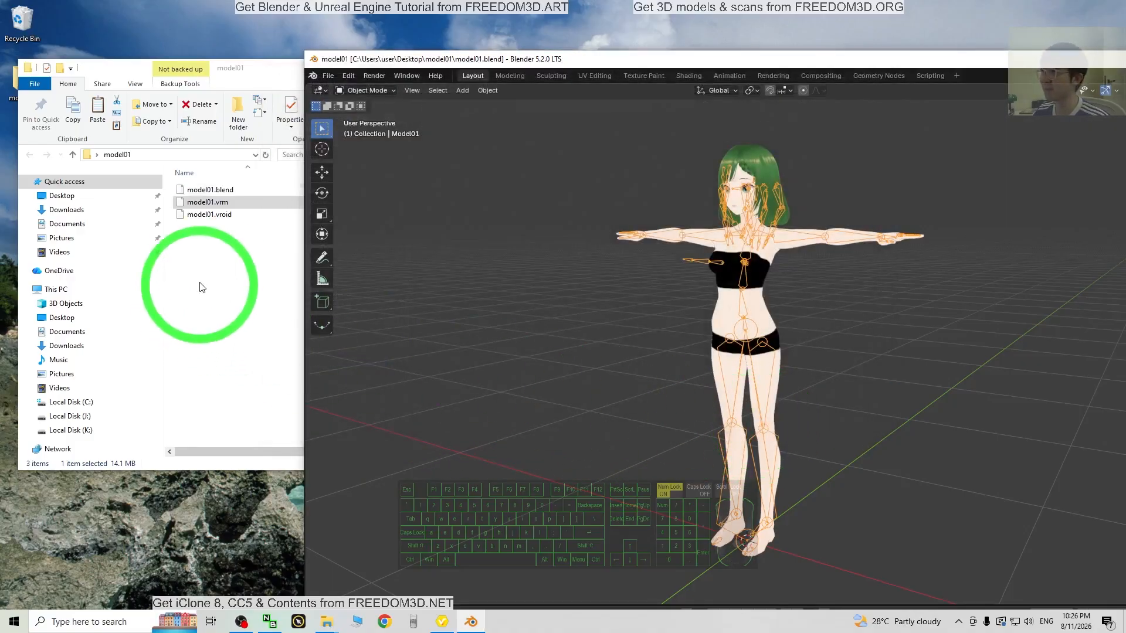
left_click(210, 192)
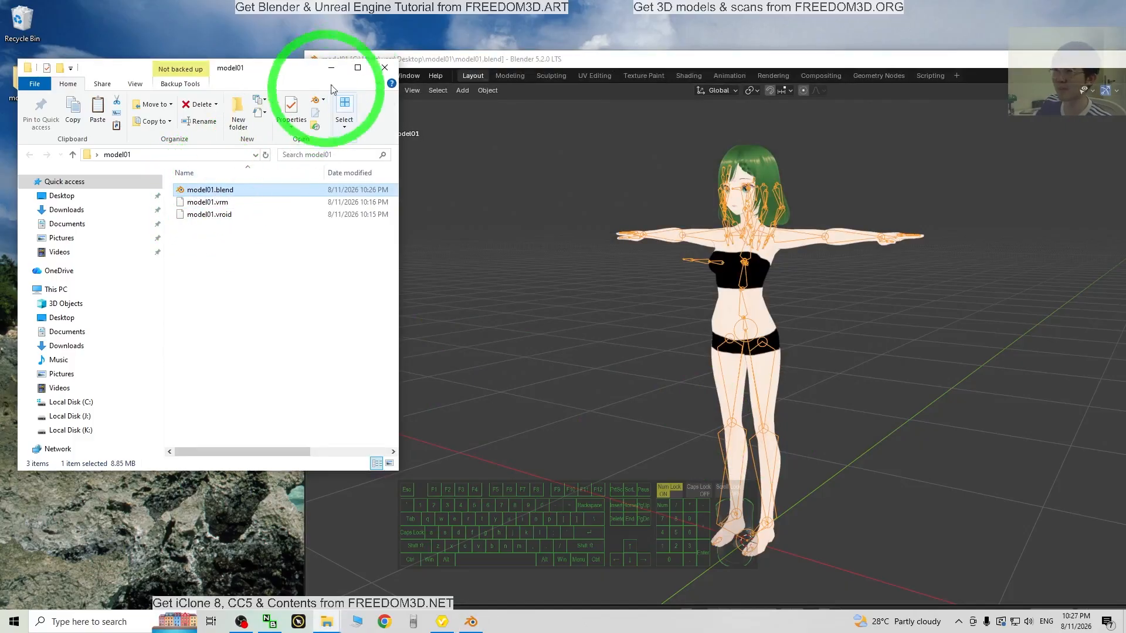
Enable Automatically Pack Resources for the model01 Blender file and check the setting before returning to the folder window.
left_click(401, 62)
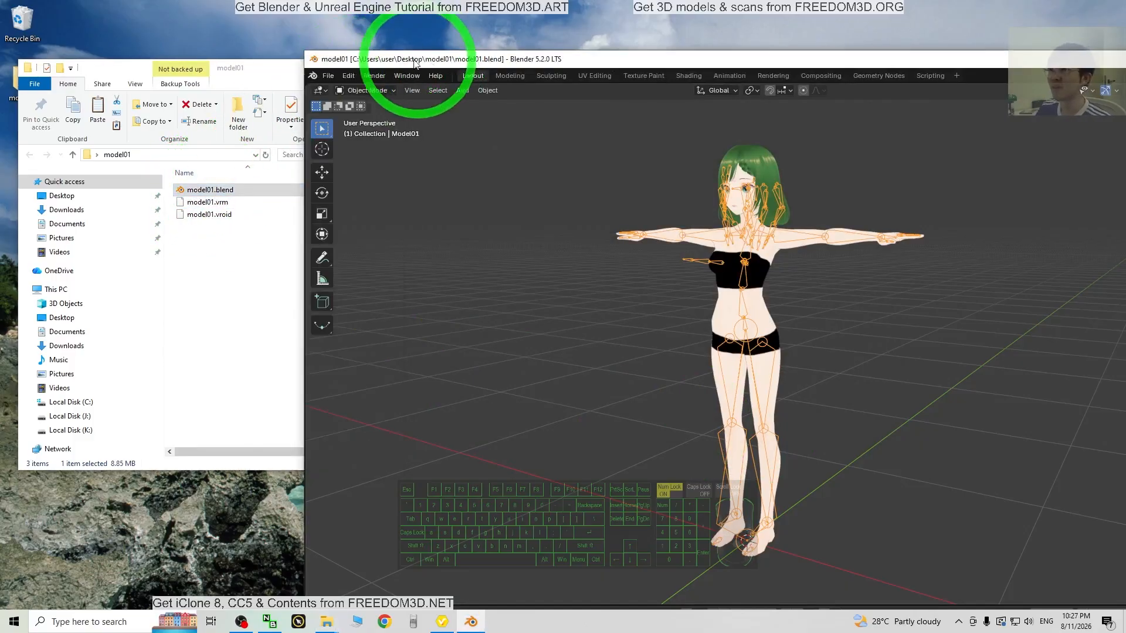
left_click(327, 77)
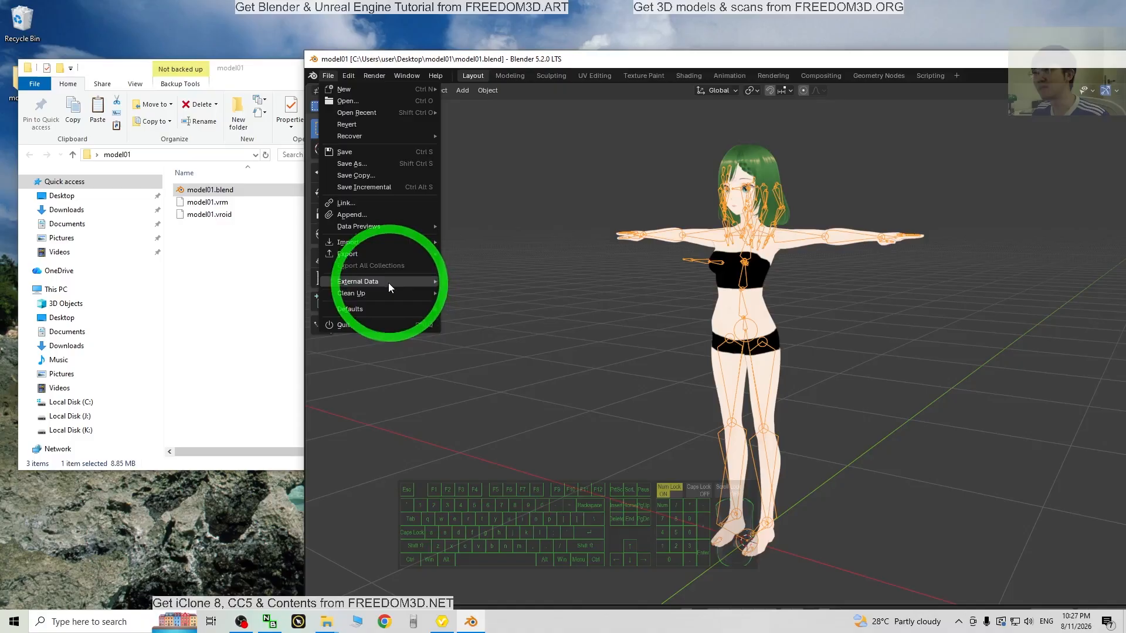
mouse_move(388, 284)
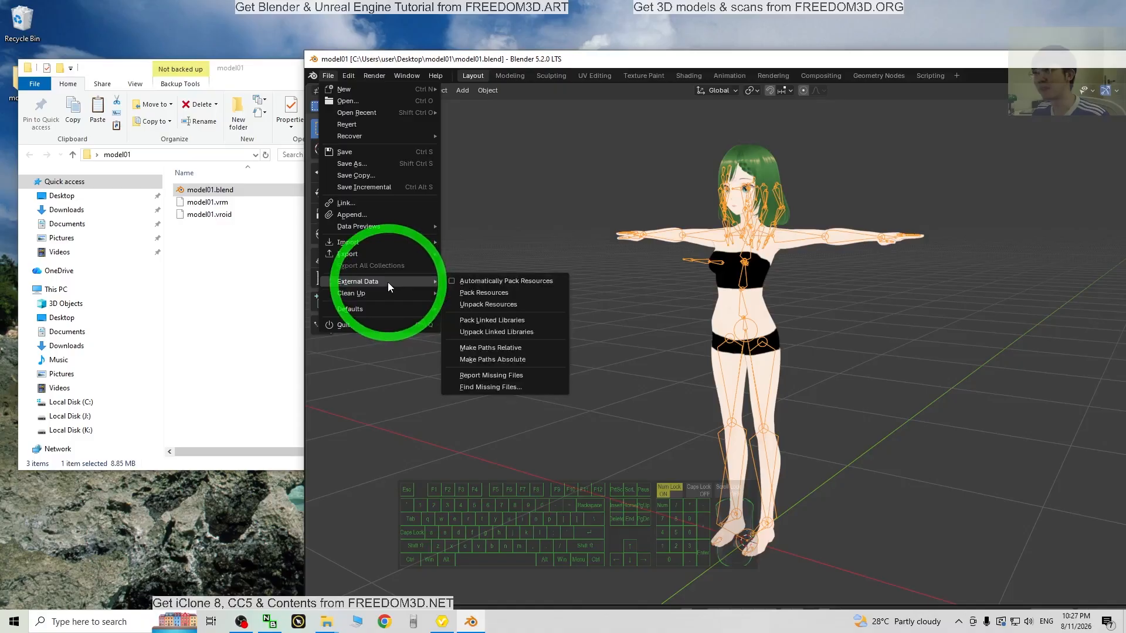
left_click(452, 281)
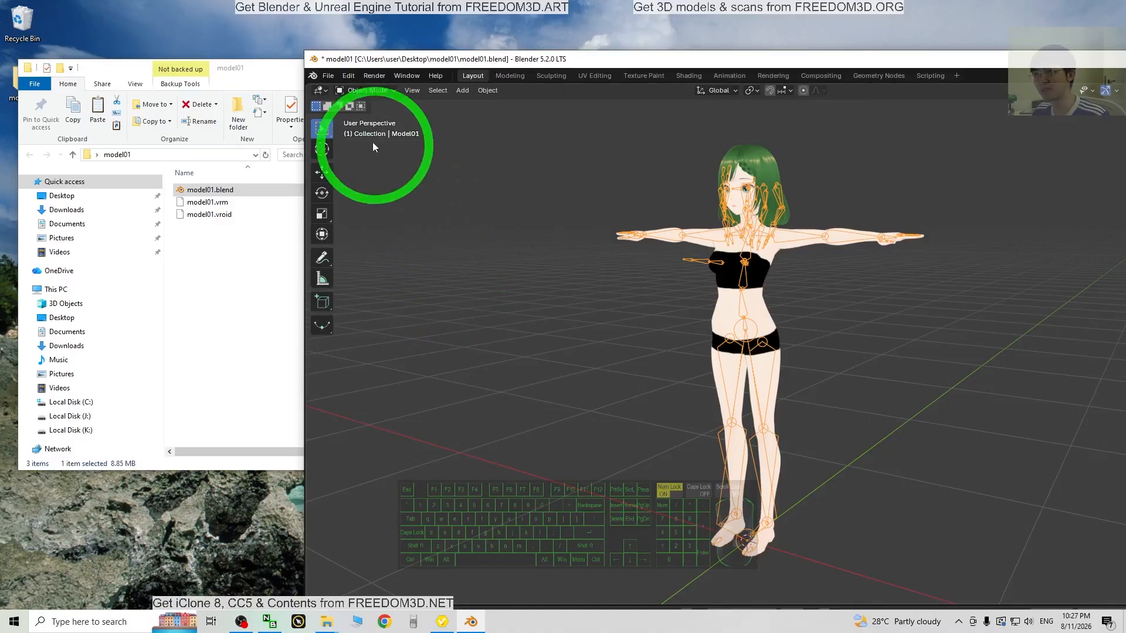
left_click(328, 76)
mouse_move(359, 281)
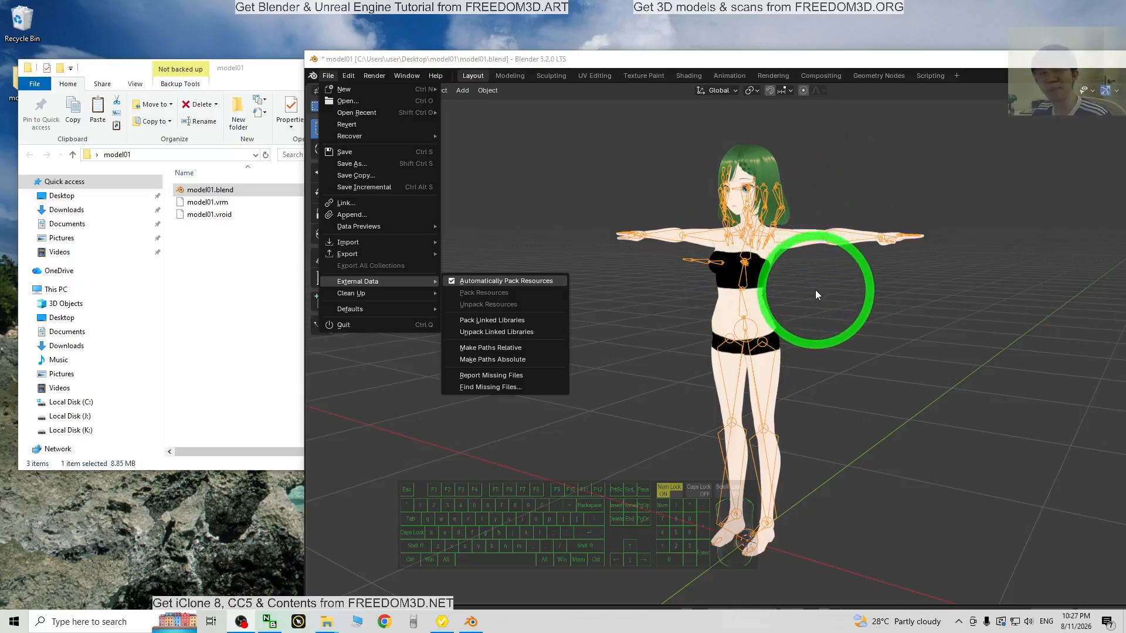
left_click(226, 264)
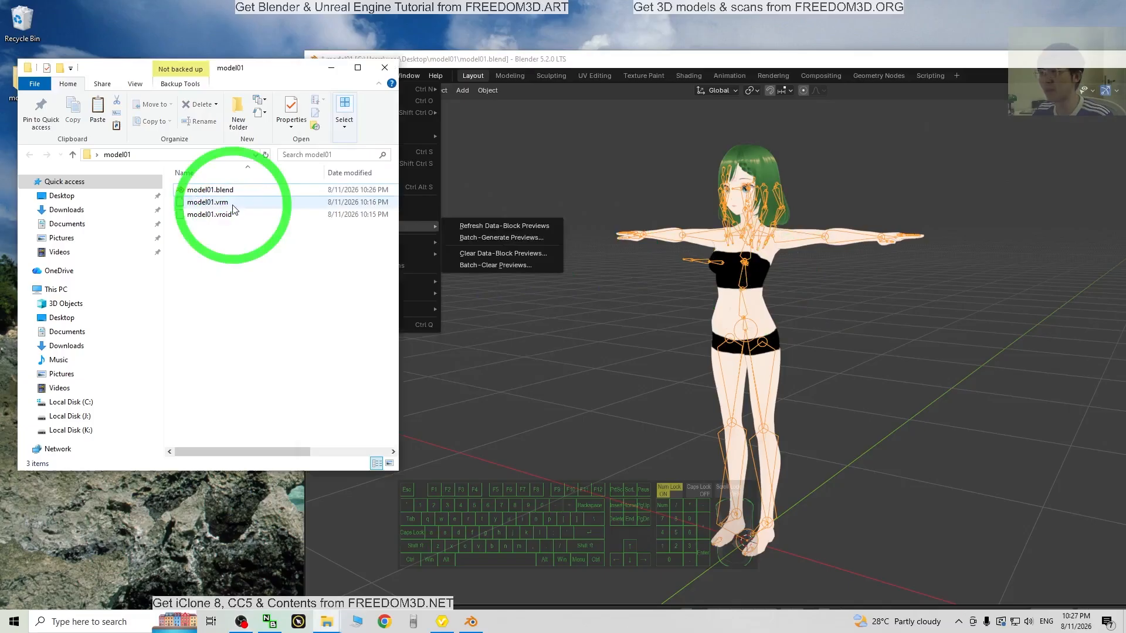
Select model01.blend in the model01 folder, switch back to Blender and fill the screen with its window.
left_click(234, 191)
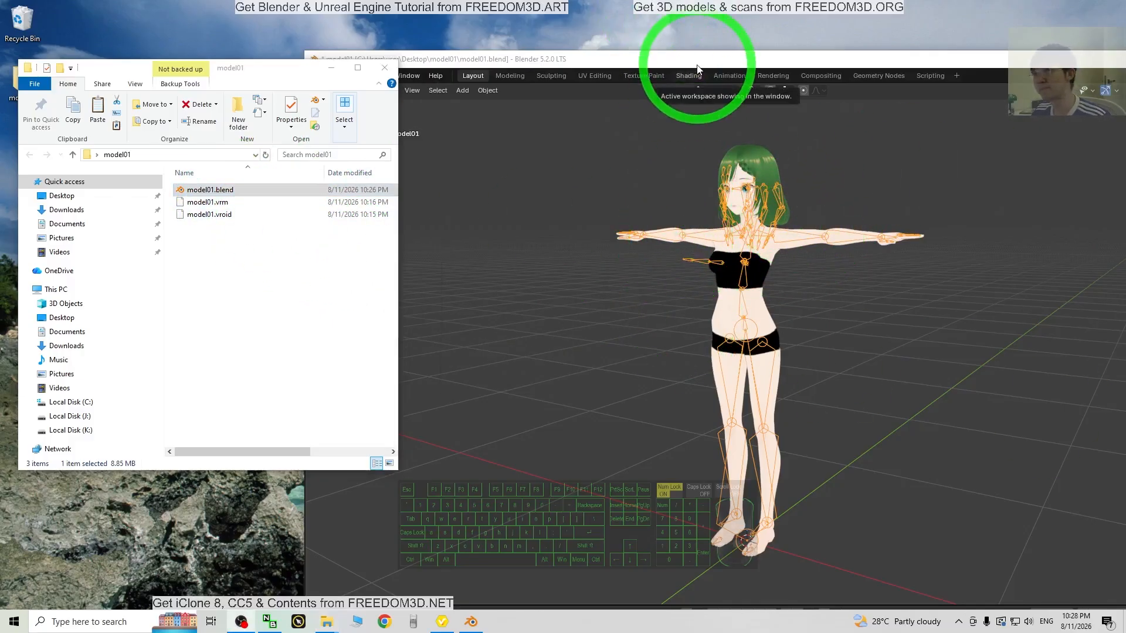
left_click_drag(701, 63, 484, 0)
left_click(1053, 7)
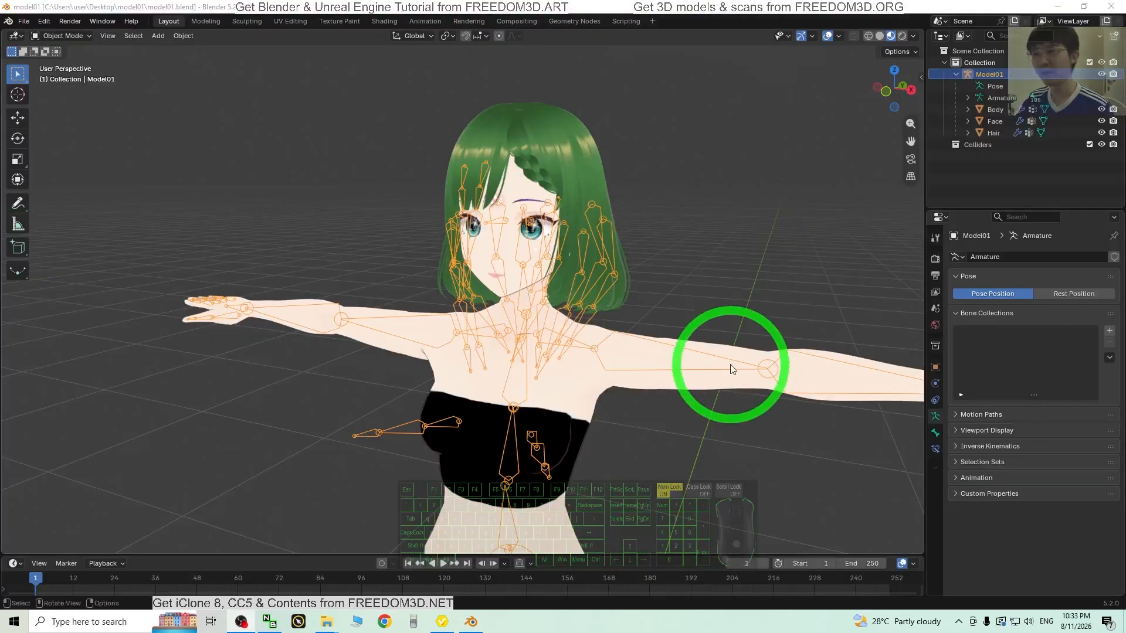
Select the character's Face mesh and make Fcl_ALL_Angry its active shape key.
middle_click_drag(729, 369, 397, 238)
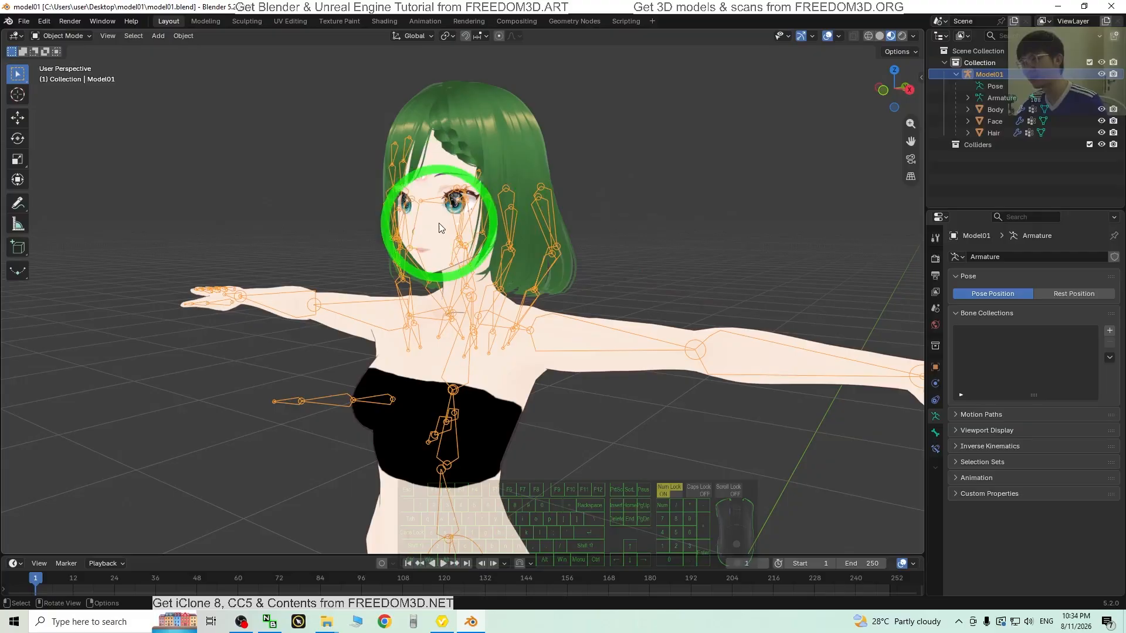
middle_click_drag(427, 239, 456, 227)
left_click(502, 235)
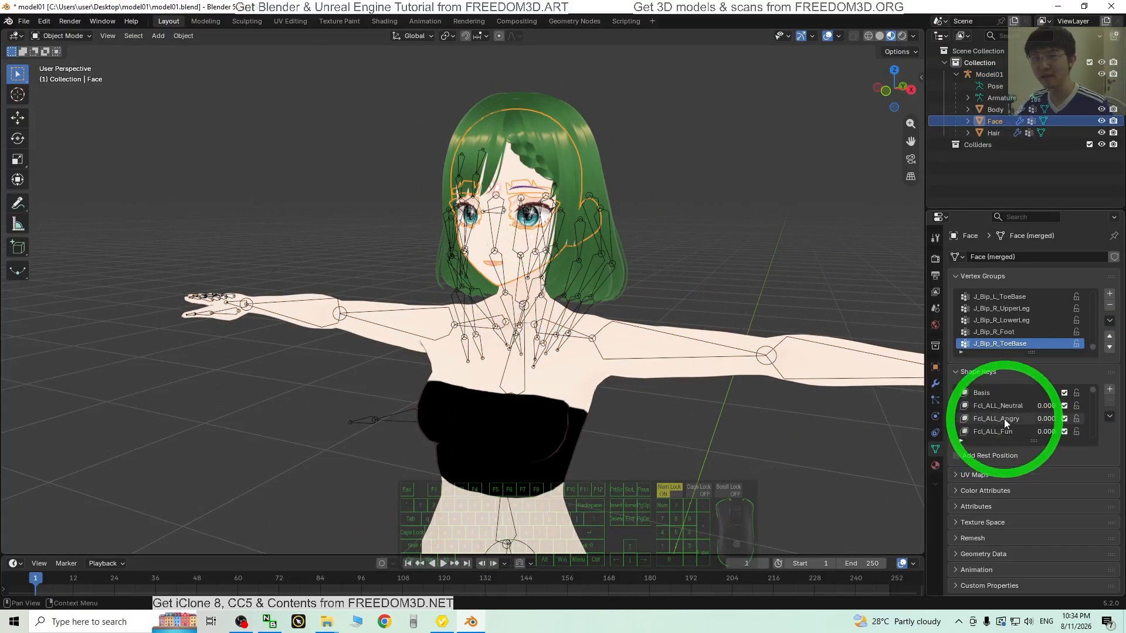
mouse_move(1003, 419)
left_mouse_down()
mouse_move(972, 431)
mouse_move(1004, 420)
left_mouse_up()
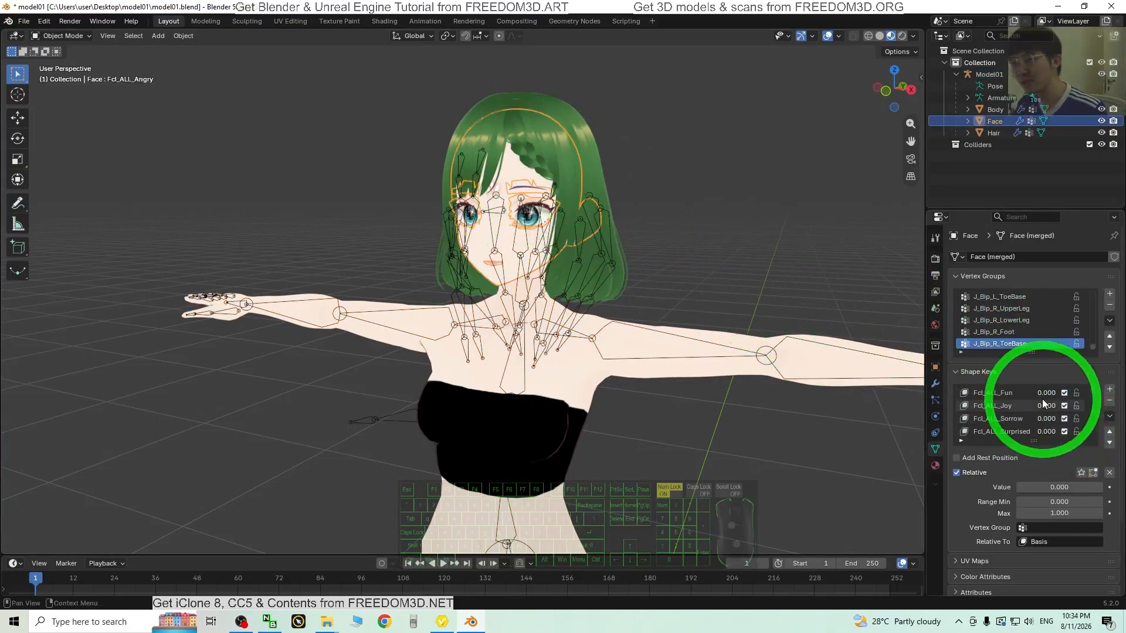
Deselect the Face mesh and examine the full character body and its rig from several angles.
left_click(637, 209)
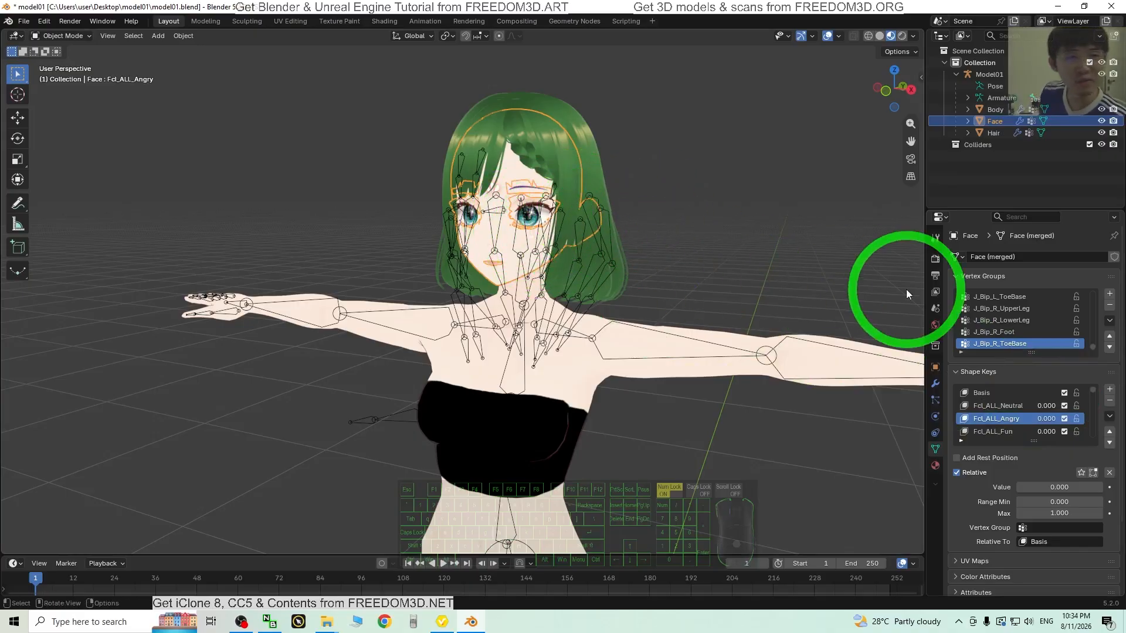
scroll(772, 279, "down", 5)
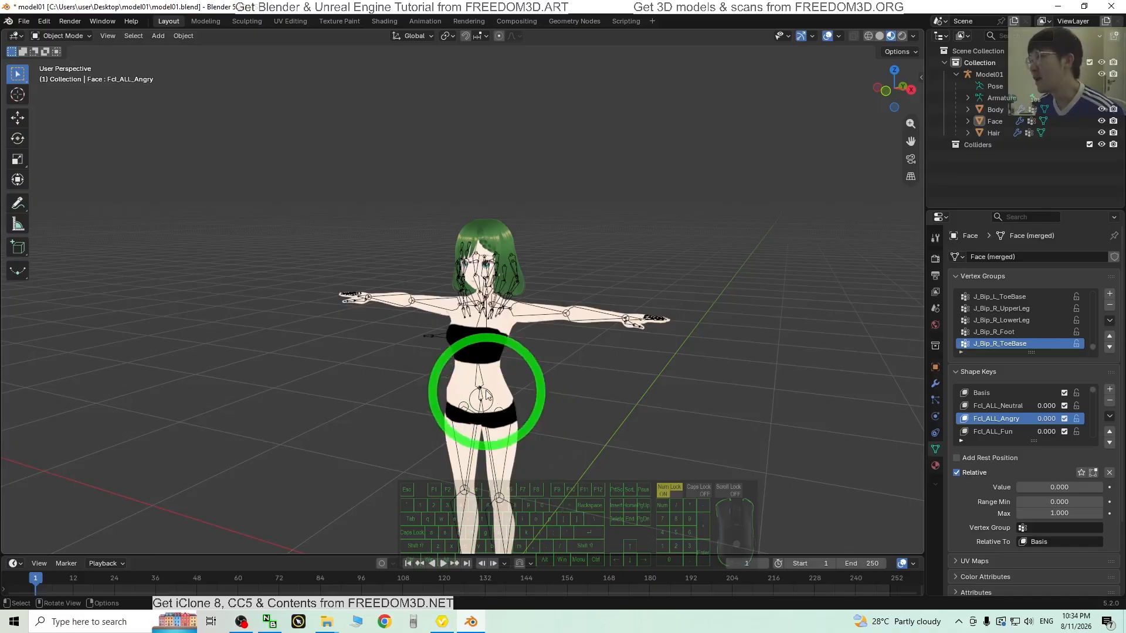
mouse_move(604, 435)
middle_mouse_down()
mouse_move(638, 367)
mouse_move(625, 413)
mouse_move(600, 437)
middle_mouse_up()
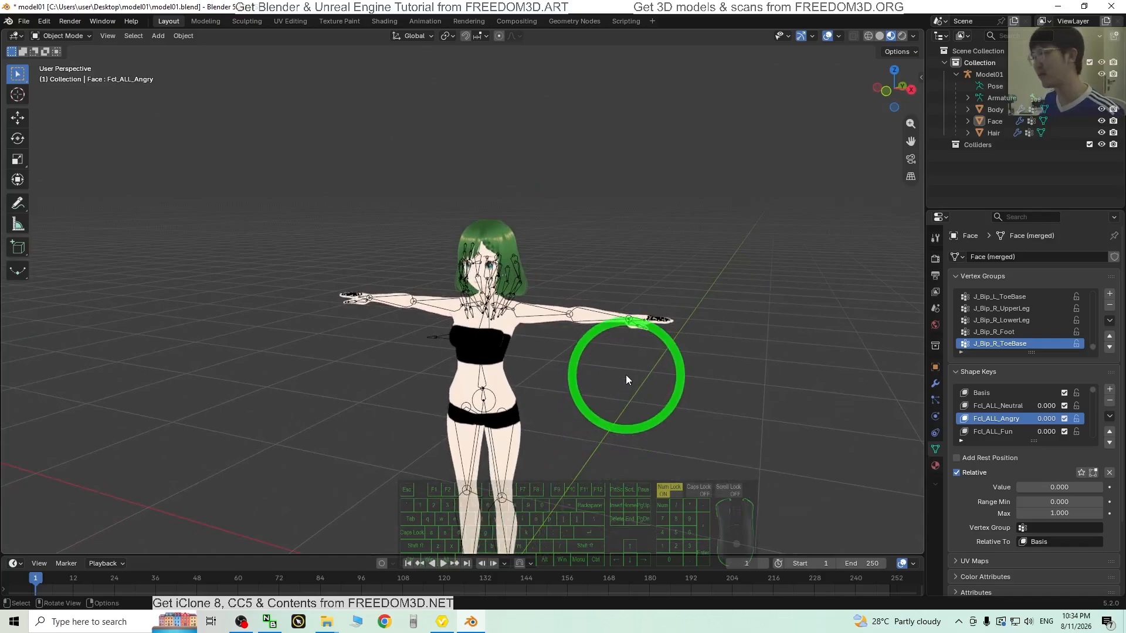
middle_click_drag(628, 372, 627, 305)
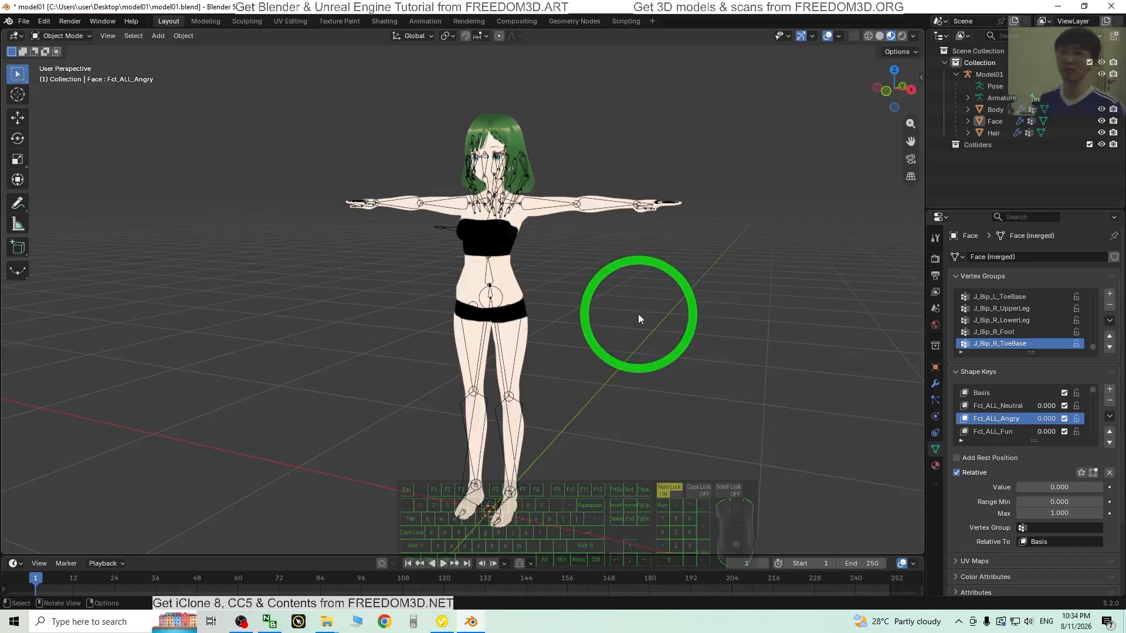
middle_click_drag(672, 340, 636, 368)
scroll(524, 197, "up", 5)
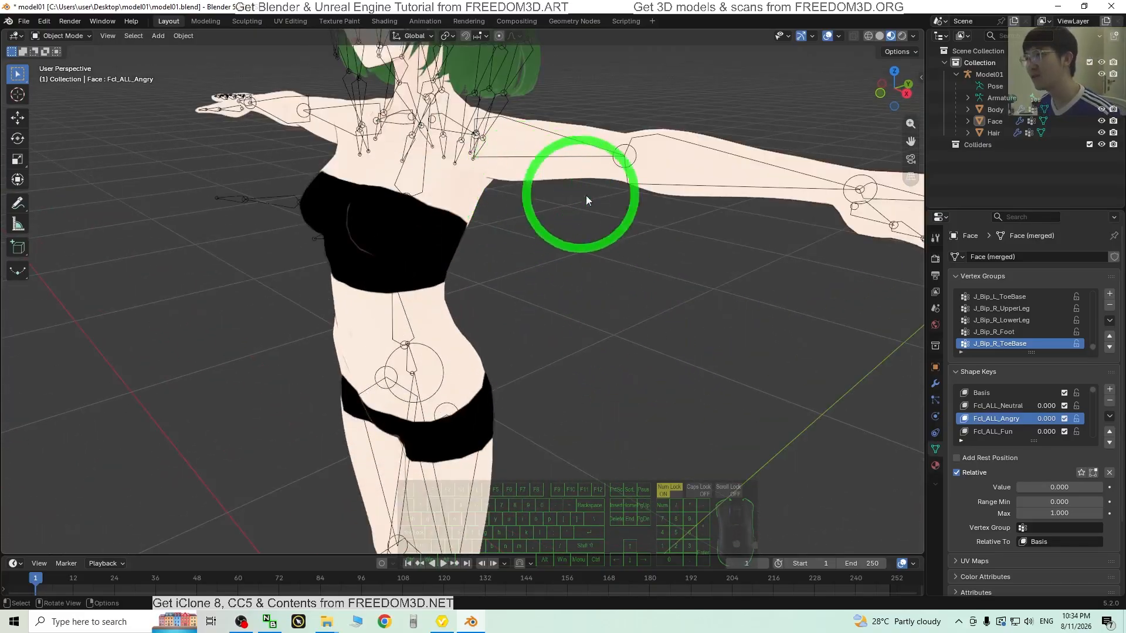